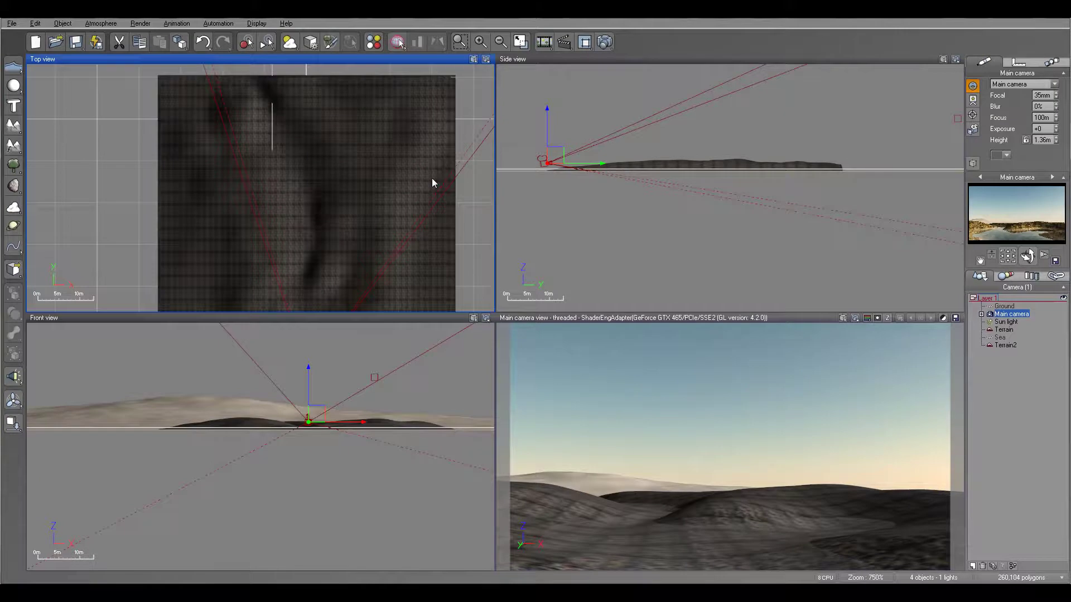
Load the Russian Wood Church object from the Architecture collection into the scene.
{"action": "scroll", "coordinate": [435, 177], "scroll_direction": "down", "scroll_amount": 5}
{"action": "right_click_drag", "start_coordinate": [414, 170], "coordinate": [424, 180]}
{"action": "scroll", "coordinate": [417, 174], "scroll_direction": "up", "scroll_amount": 3}
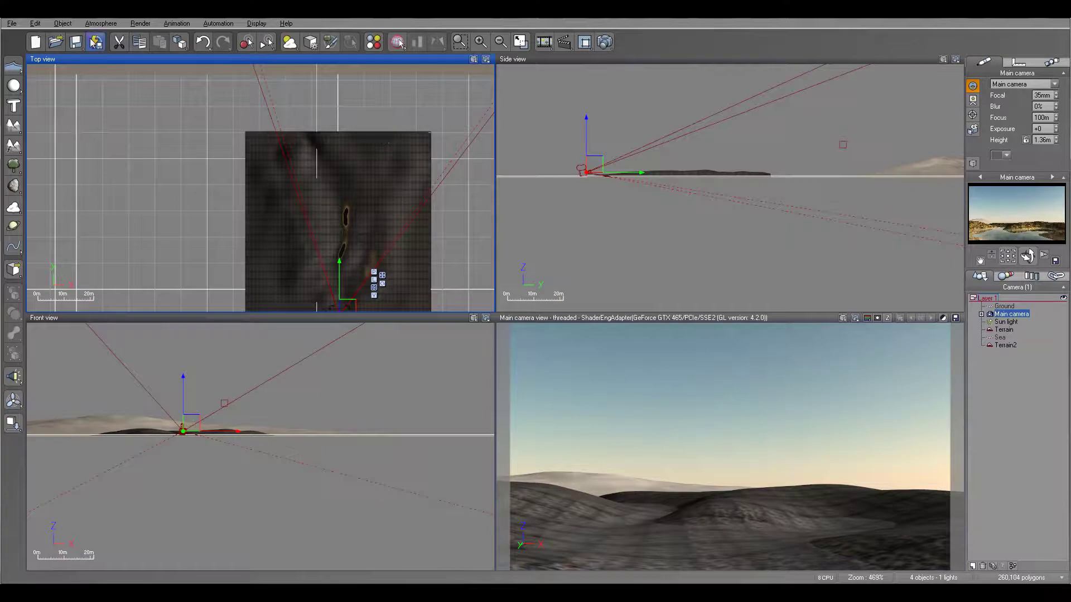
{"action": "left_click", "coordinate": [21, 24]}
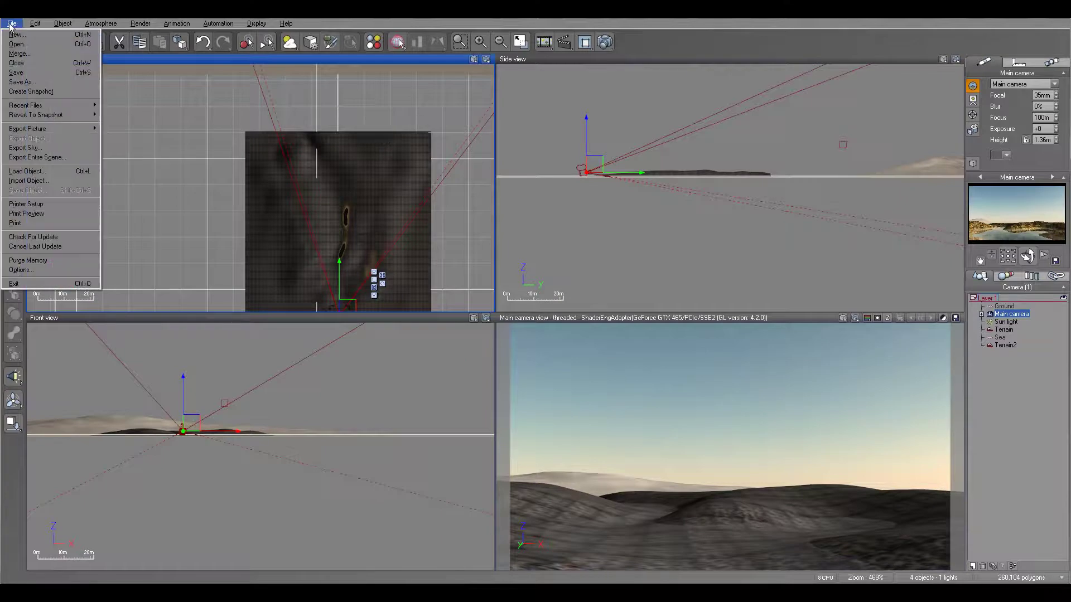
{"action": "left_click", "coordinate": [34, 170]}
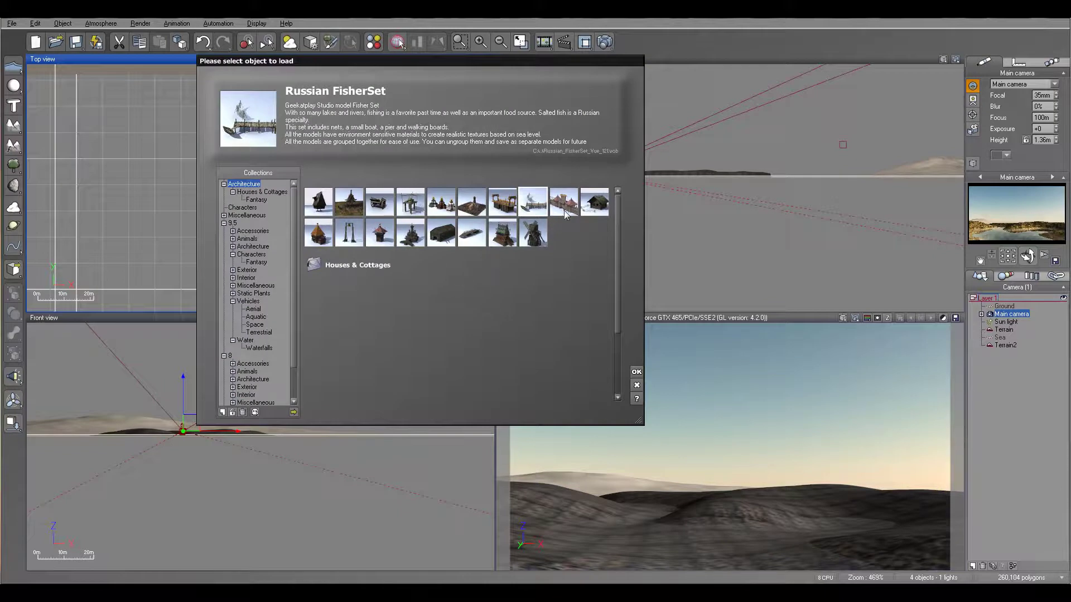
{"action": "left_click", "coordinate": [410, 233]}
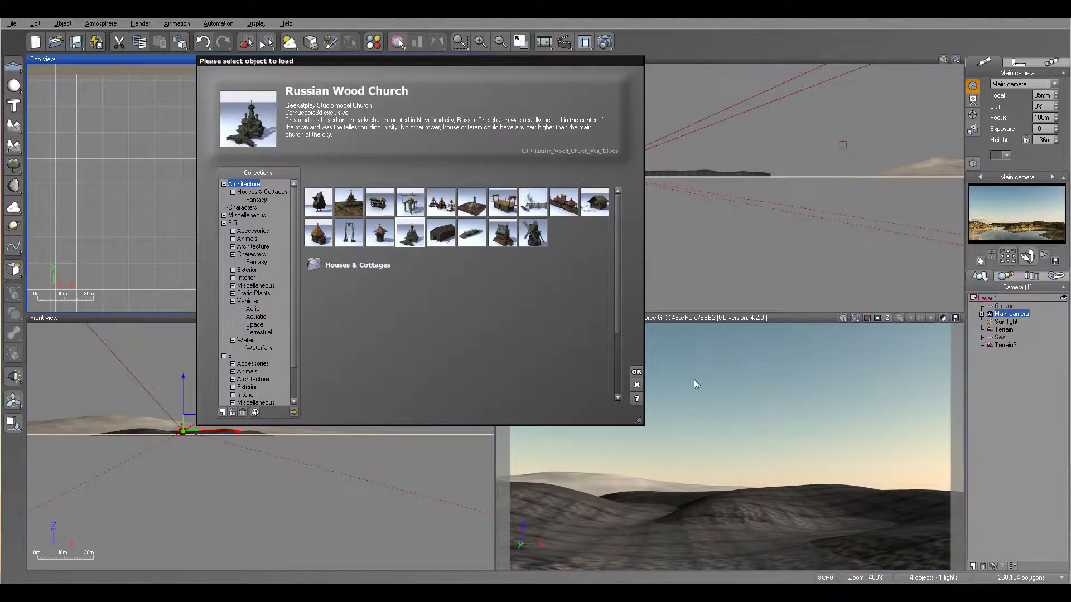
{"action": "left_click", "coordinate": [636, 372]}
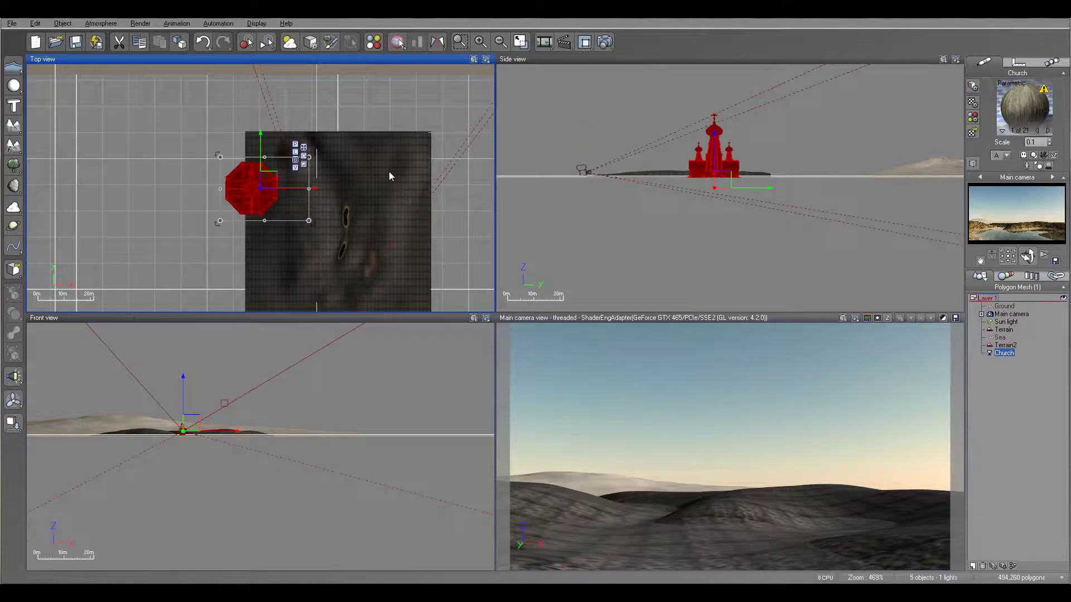
Move the church to the far right corner of the near terrain and rotate it about 90° clockwise so its staircase faces the camera.
{"action": "mouse_move", "coordinate": [411, 124]}
{"action": "left_mouse_down"}
{"action": "mouse_move", "coordinate": [432, 116]}
{"action": "mouse_move", "coordinate": [416, 111]}
{"action": "left_mouse_up"}
{"action": "left_click_drag", "start_coordinate": [794, 176], "coordinate": [795, 127]}
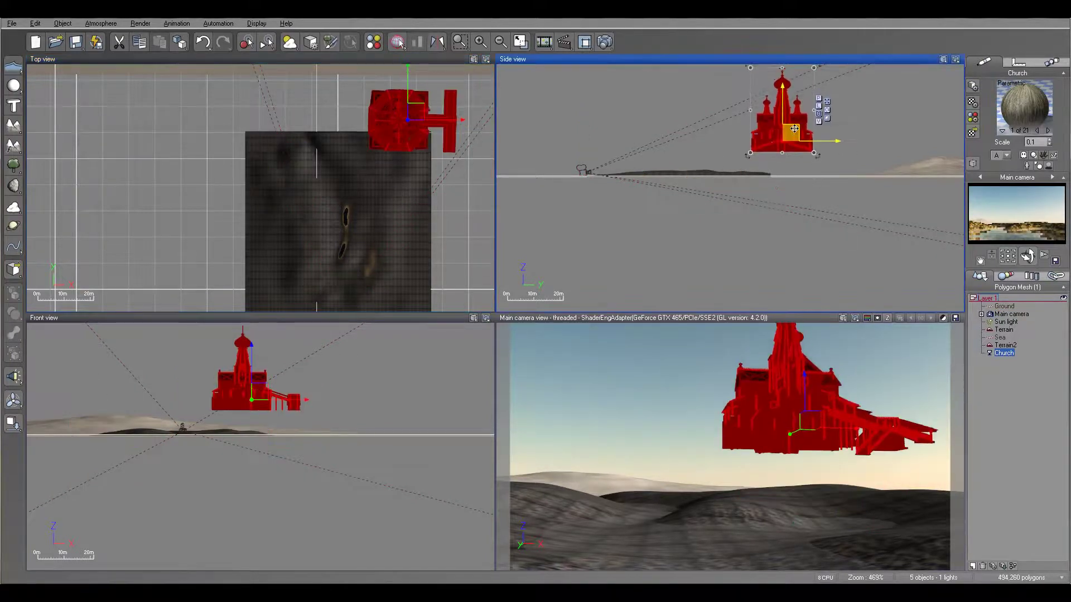
{"action": "left_click", "coordinate": [452, 155]}
{"action": "left_click_drag", "start_coordinate": [452, 155], "coordinate": [352, 192]}
Lower the church onto the ground and shift it slightly right so it rests on the terrain's far right corner.
{"action": "left_click_drag", "start_coordinate": [411, 111], "coordinate": [409, 126]}
{"action": "left_click", "coordinate": [775, 133]}
{"action": "left_click_drag", "start_coordinate": [775, 132], "coordinate": [783, 150]}
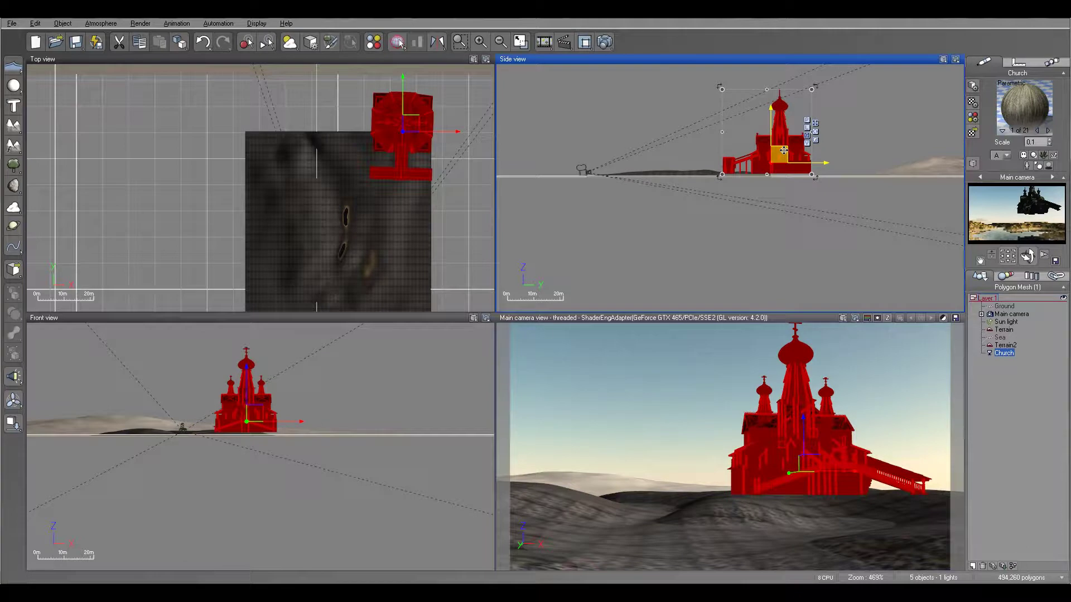
{"action": "left_click", "coordinate": [414, 124]}
{"action": "left_click_drag", "start_coordinate": [414, 124], "coordinate": [429, 124]}
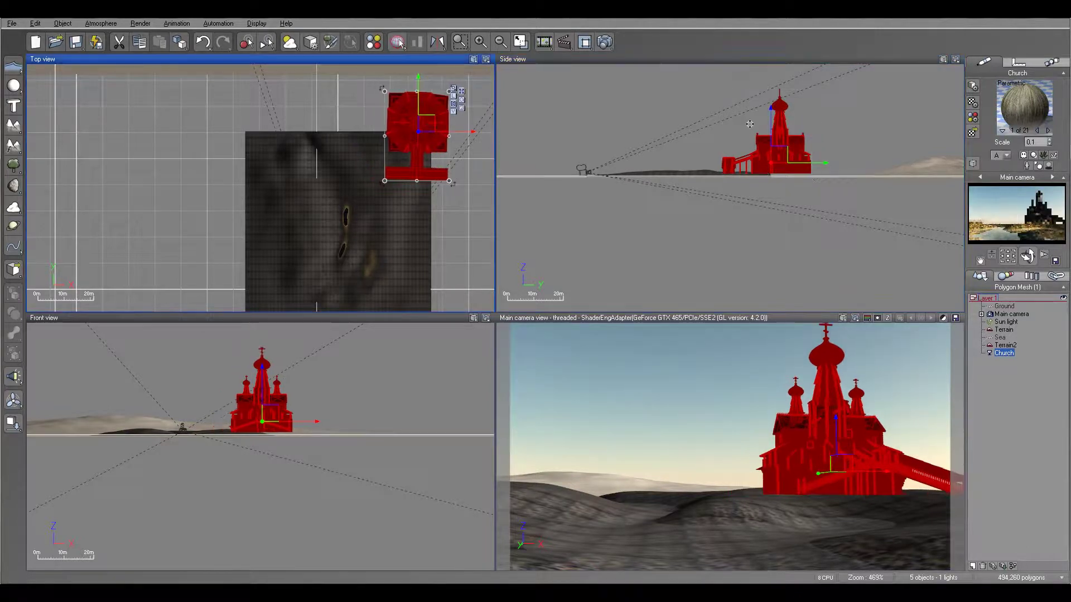
{"action": "left_click", "coordinate": [791, 151]}
{"action": "left_click_drag", "start_coordinate": [791, 150], "coordinate": [785, 154]}
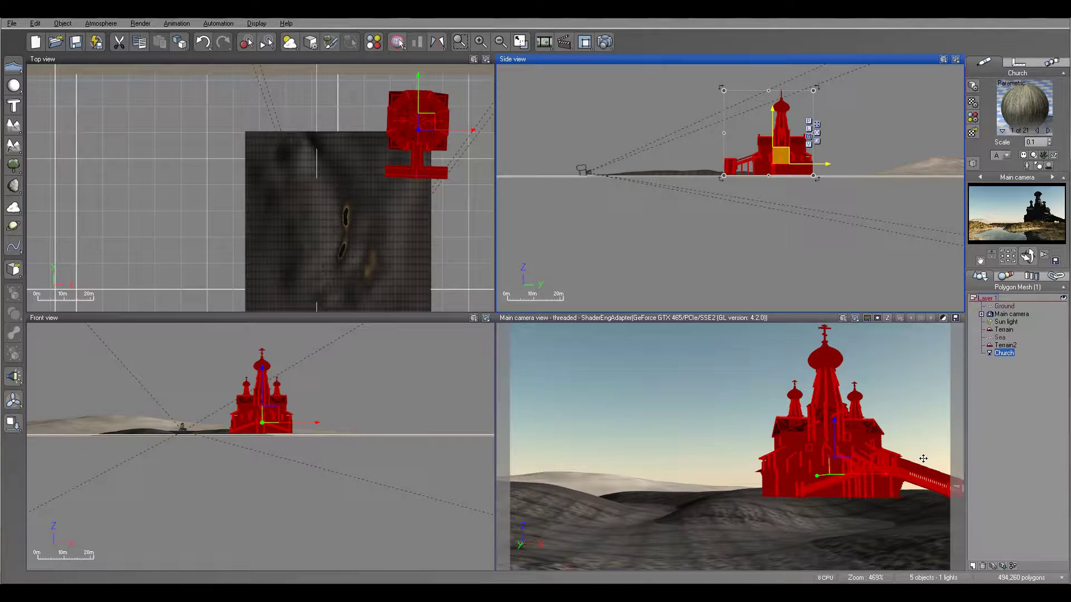
Render the scene to check the church's placement, accepting the post-render options and closing the render display.
{"action": "left_click", "coordinate": [605, 41]}
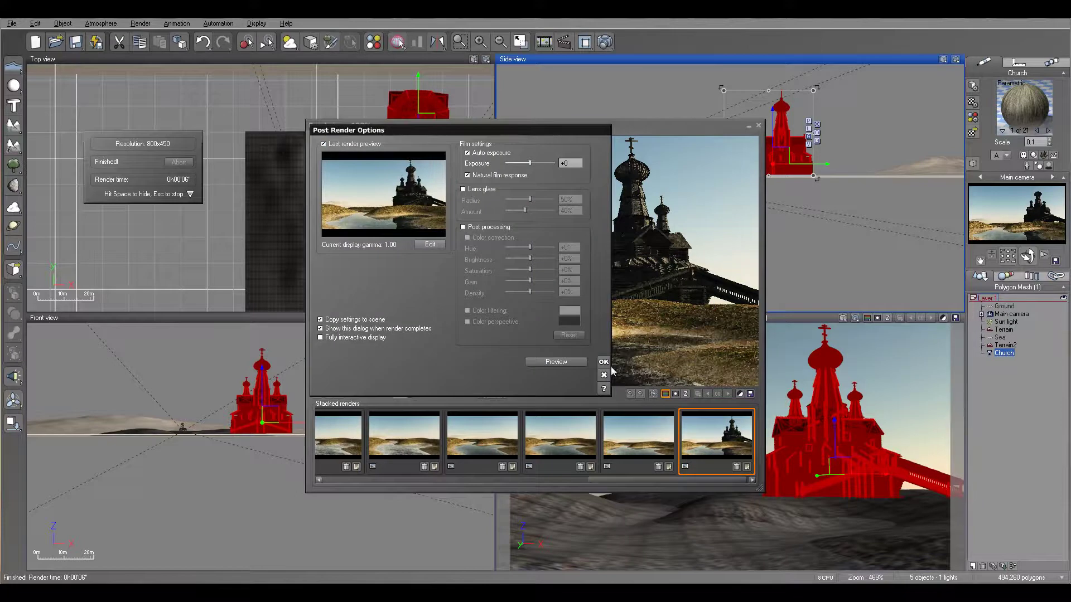
{"action": "left_click", "coordinate": [603, 363]}
{"action": "left_click", "coordinate": [758, 125]}
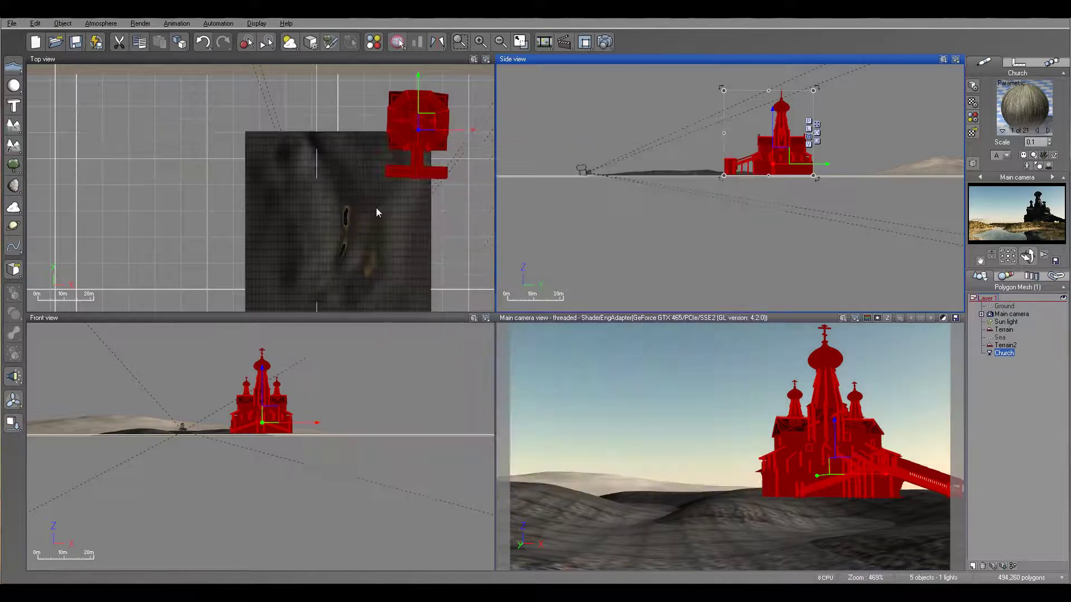
Open the advanced material of Terrain and change the Grass Field layer's type to EcoSystem.
{"action": "scroll", "coordinate": [389, 174], "scroll_direction": "up", "scroll_amount": 5}
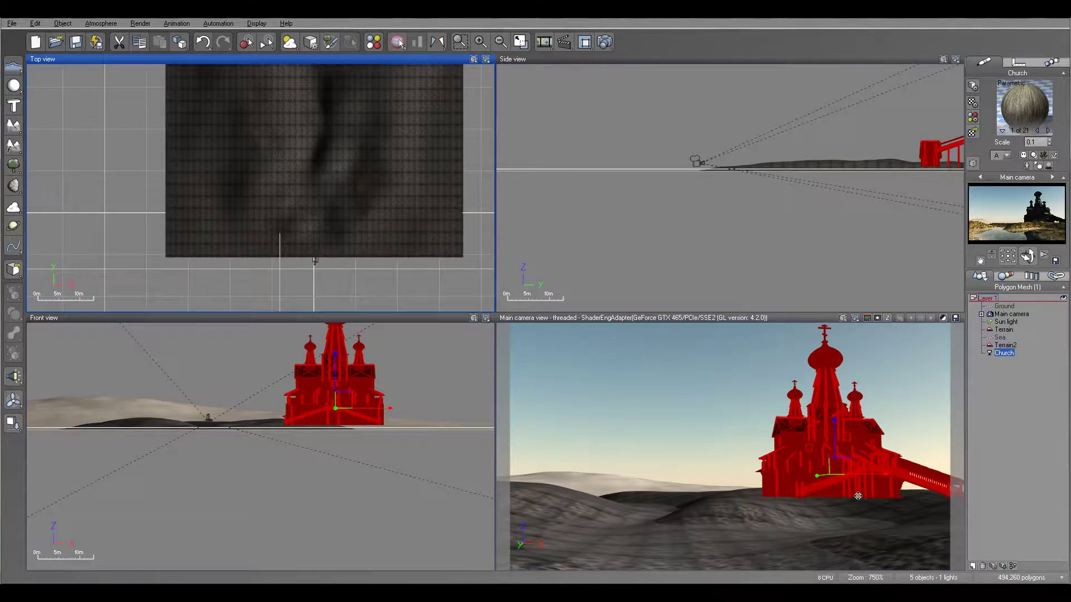
{"action": "right_click_drag", "start_coordinate": [403, 181], "coordinate": [409, 214]}
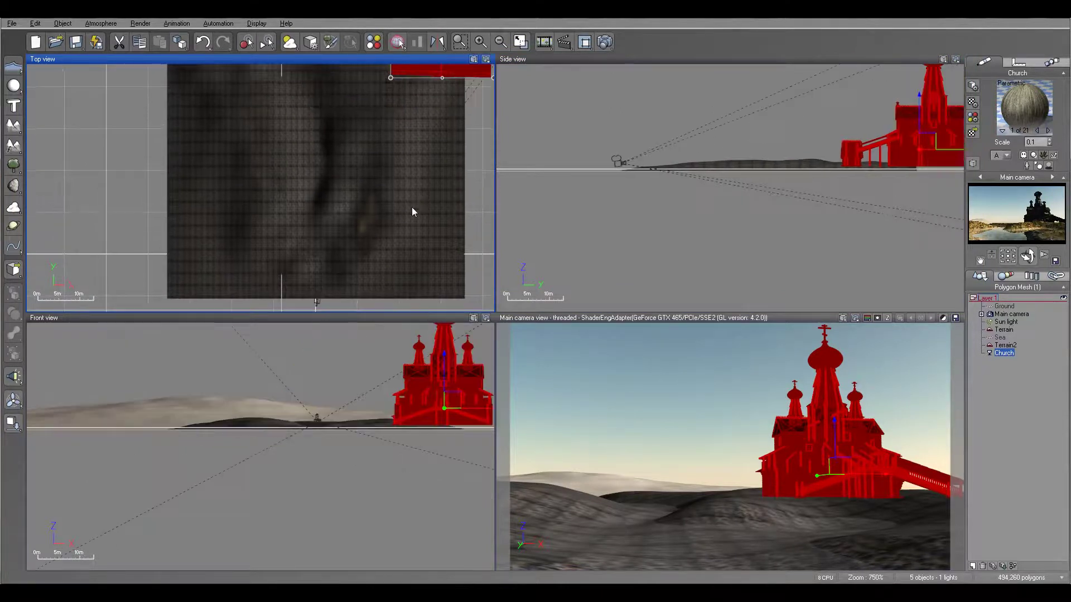
{"action": "left_click", "coordinate": [1020, 330]}
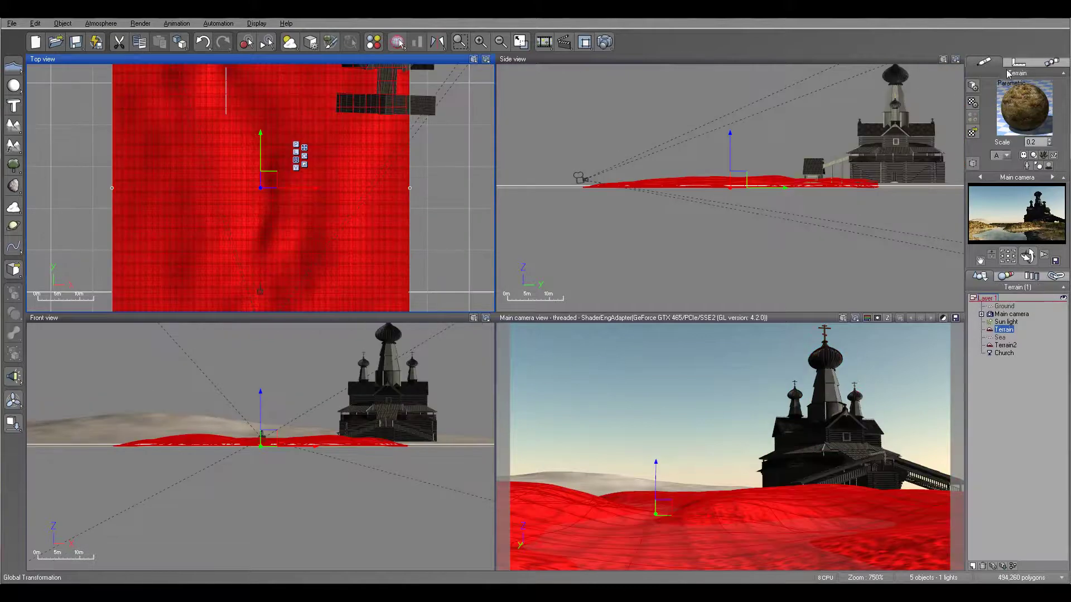
{"action": "double_click", "coordinate": [1025, 102]}
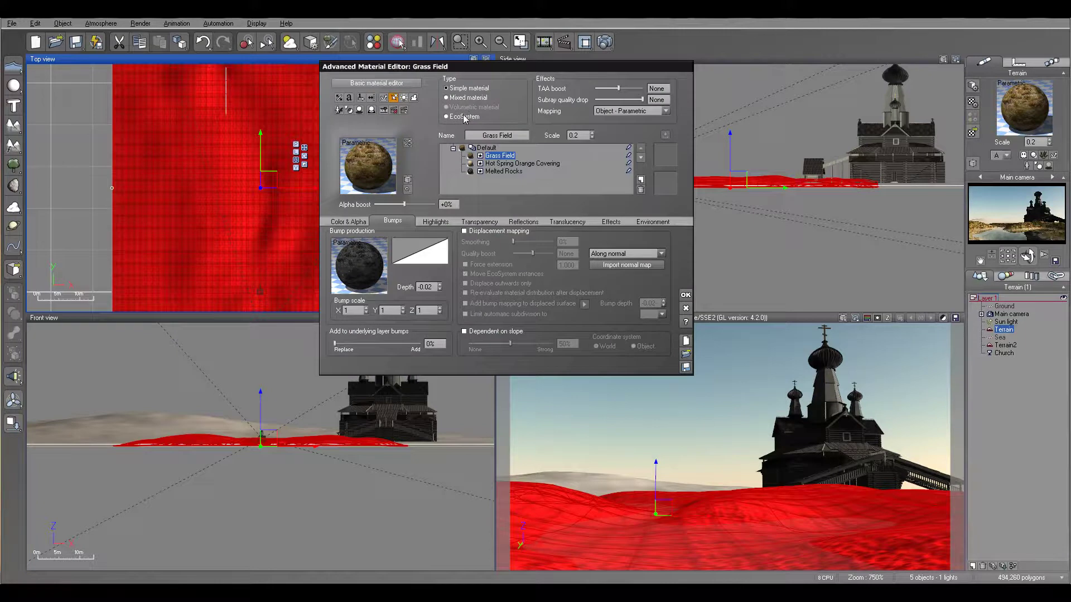
{"action": "left_click", "coordinate": [447, 116]}
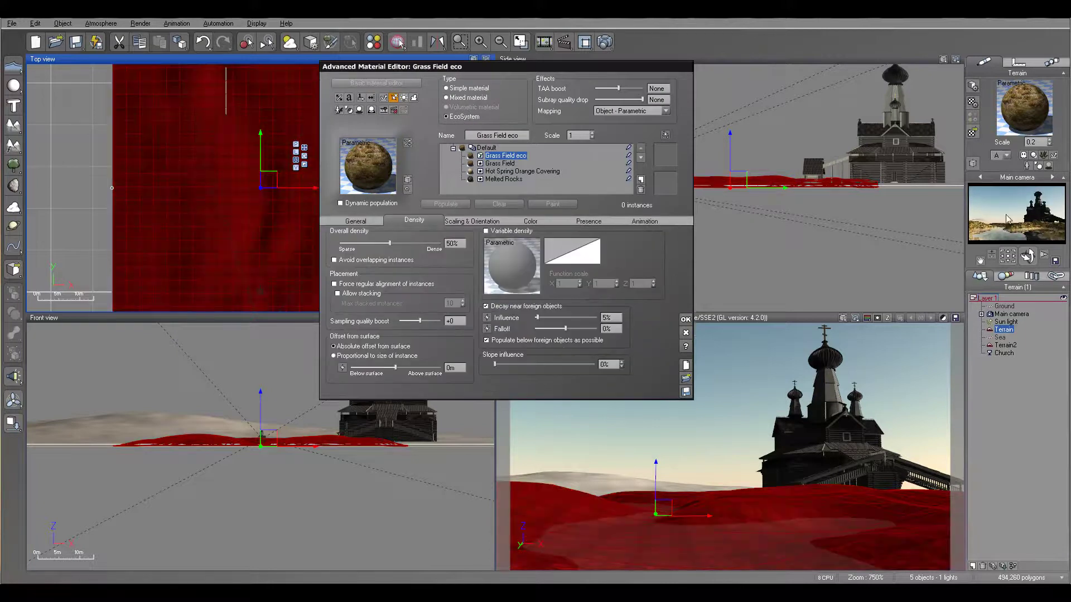
Add Am Beach Autumn Group, Canadian Bluejoint and Am Beach Autumn Single from the Lush High Grasses collection to the EcoSystem population.
{"action": "left_click", "coordinate": [583, 221]}
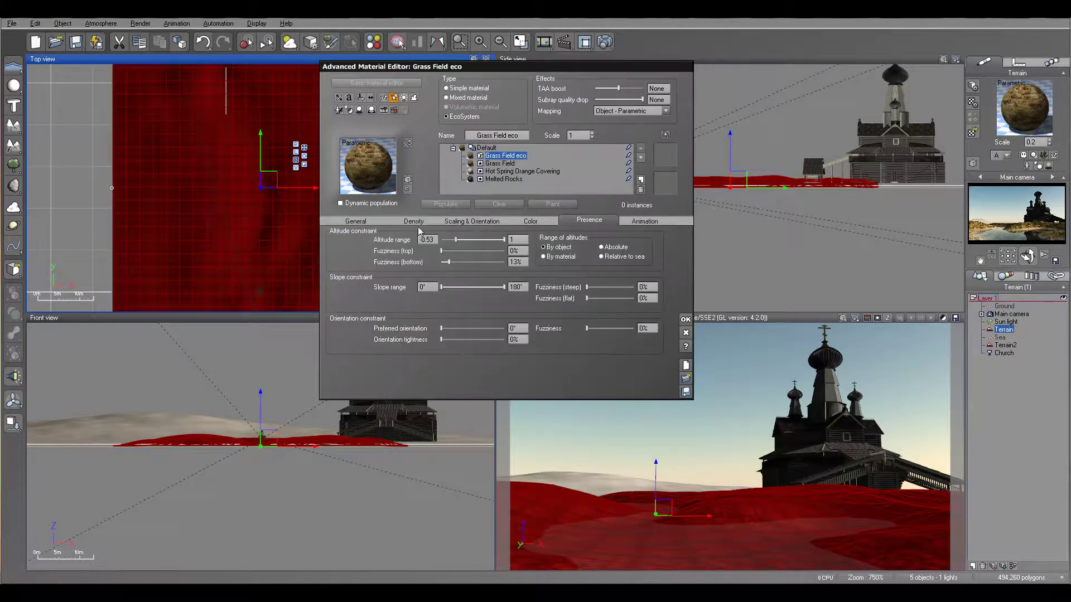
{"action": "left_click", "coordinate": [375, 223]}
{"action": "left_click", "coordinate": [481, 367]}
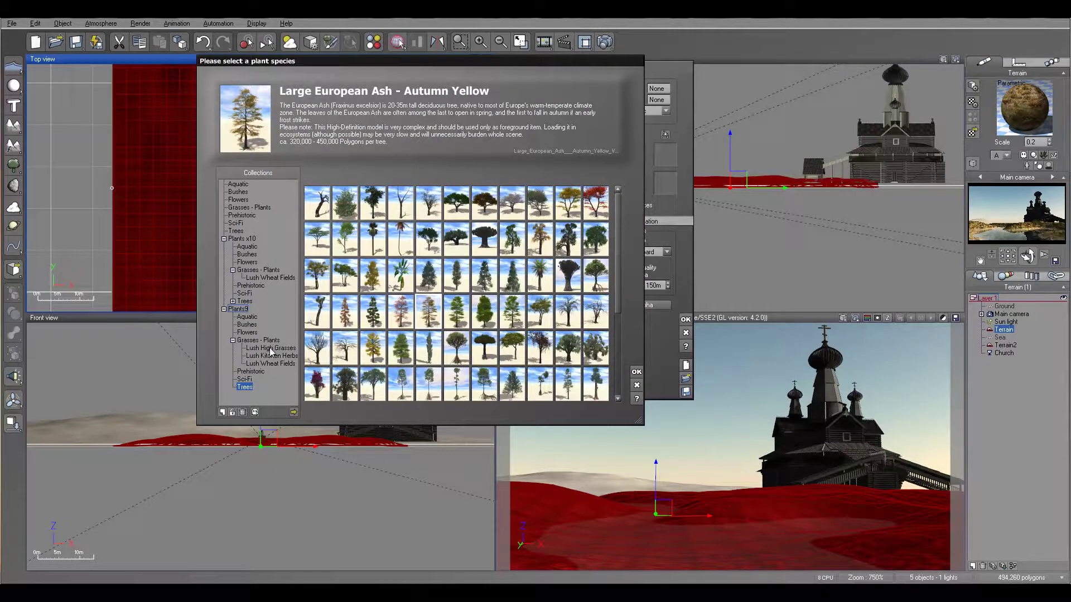
{"action": "left_click", "coordinate": [282, 349]}
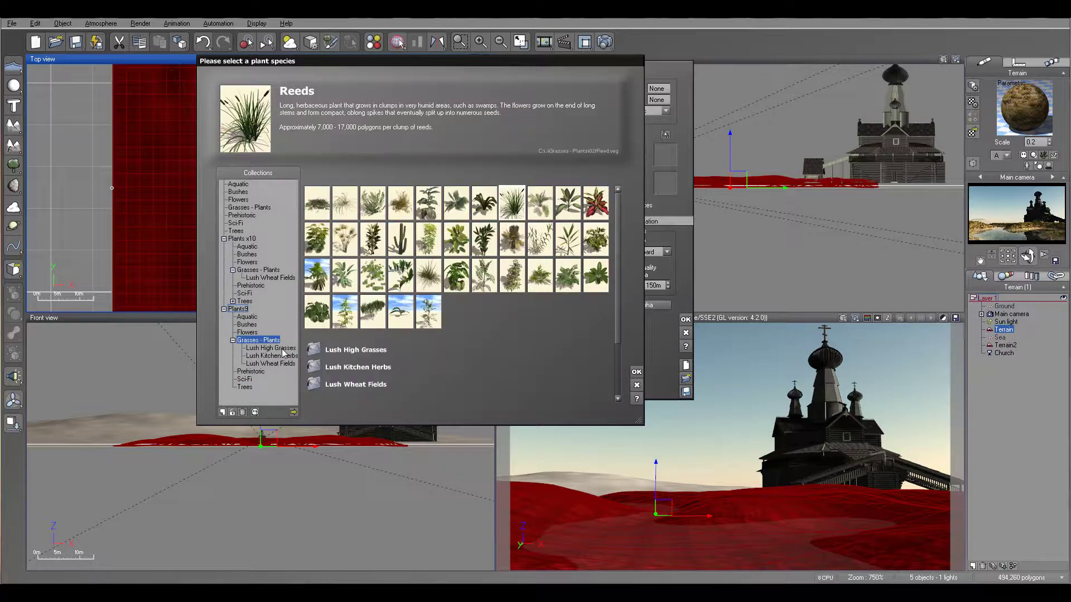
{"action": "left_click", "coordinate": [283, 350]}
{"action": "left_click_drag", "start_coordinate": [447, 61], "coordinate": [784, 45]}
{"action": "left_click_drag", "start_coordinate": [654, 187], "coordinate": [431, 292]}
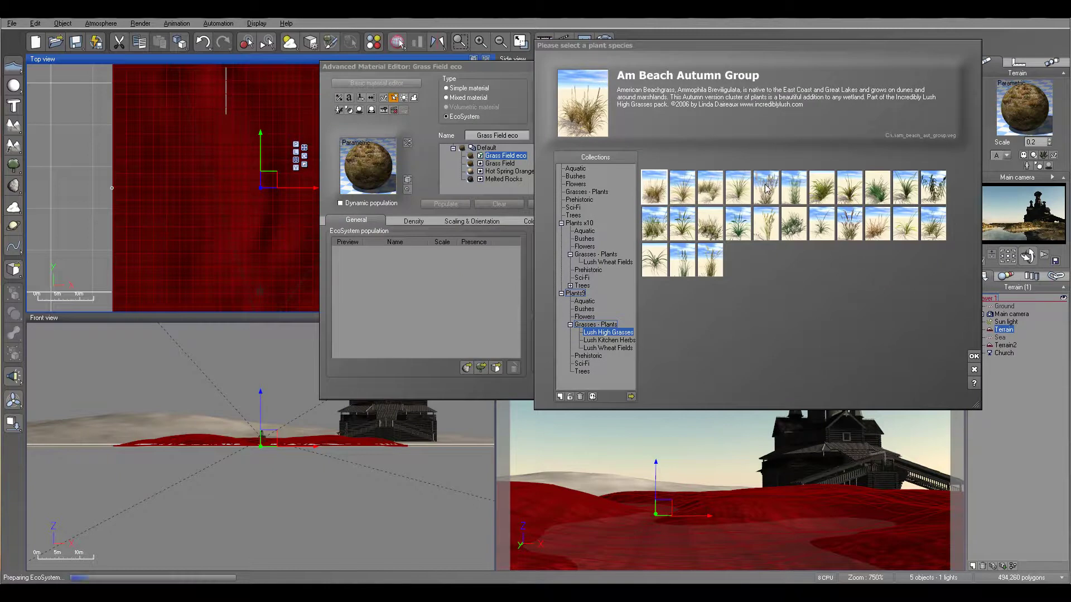
{"action": "left_click_drag", "start_coordinate": [767, 190], "coordinate": [414, 318]}
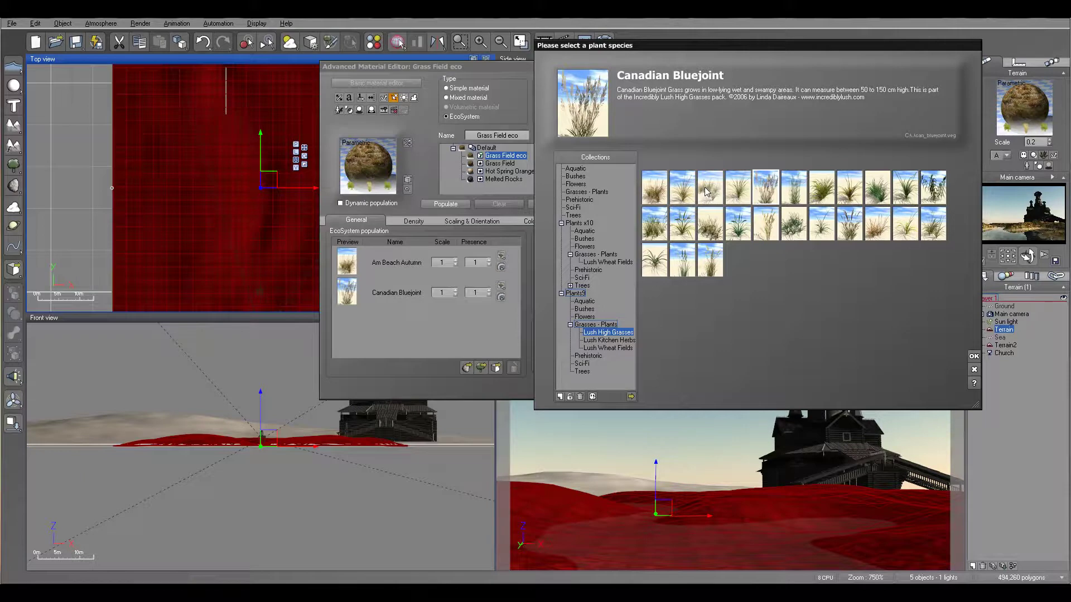
{"action": "double_click", "coordinate": [683, 189]}
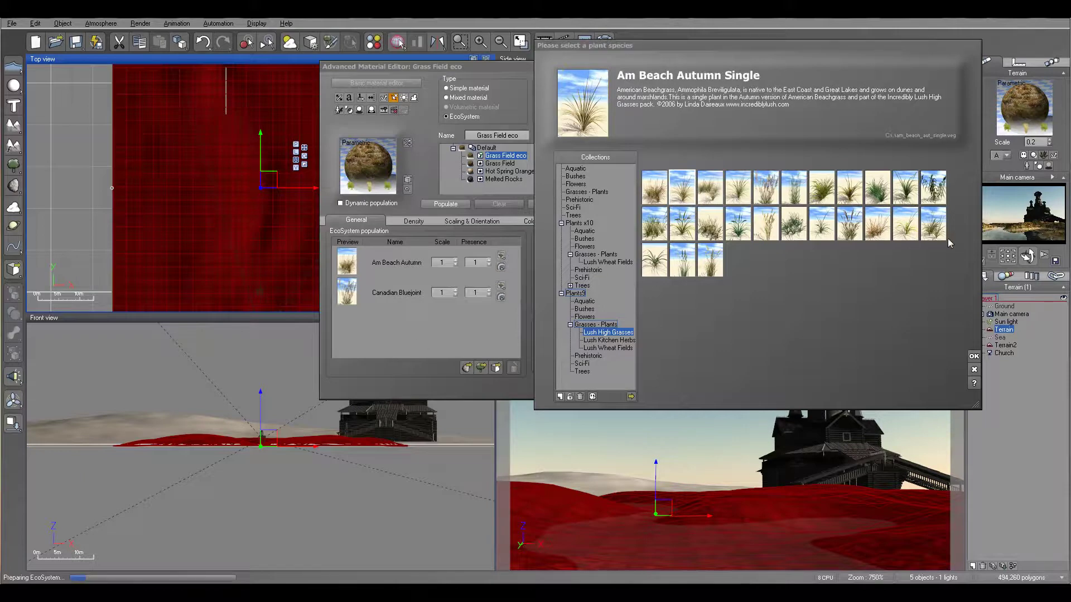
{"action": "left_click", "coordinate": [973, 358]}
Set the EcoSystem's overall density to 21% and overall scaling to 0.172, populating the terrain after each change.
{"action": "left_click_drag", "start_coordinate": [544, 71], "coordinate": [488, 69]}
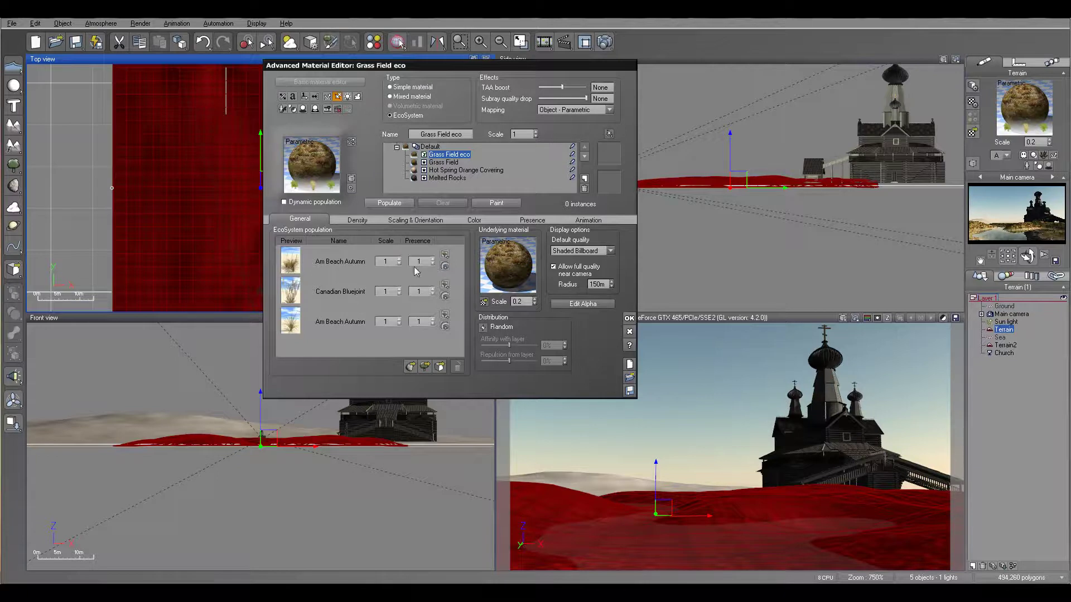
{"action": "left_click", "coordinate": [360, 221]}
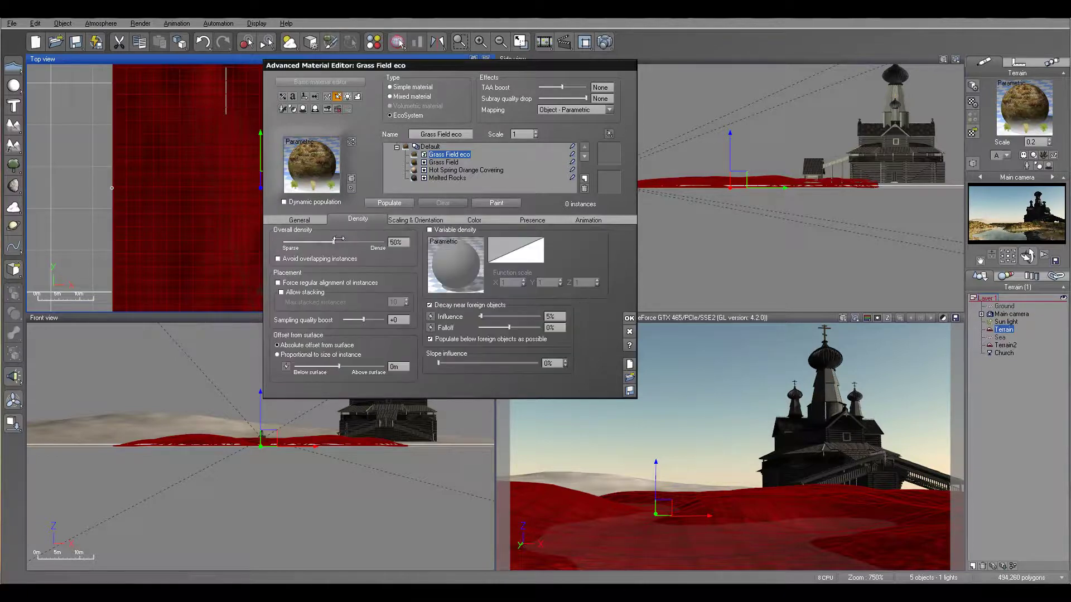
{"action": "left_click", "coordinate": [390, 204]}
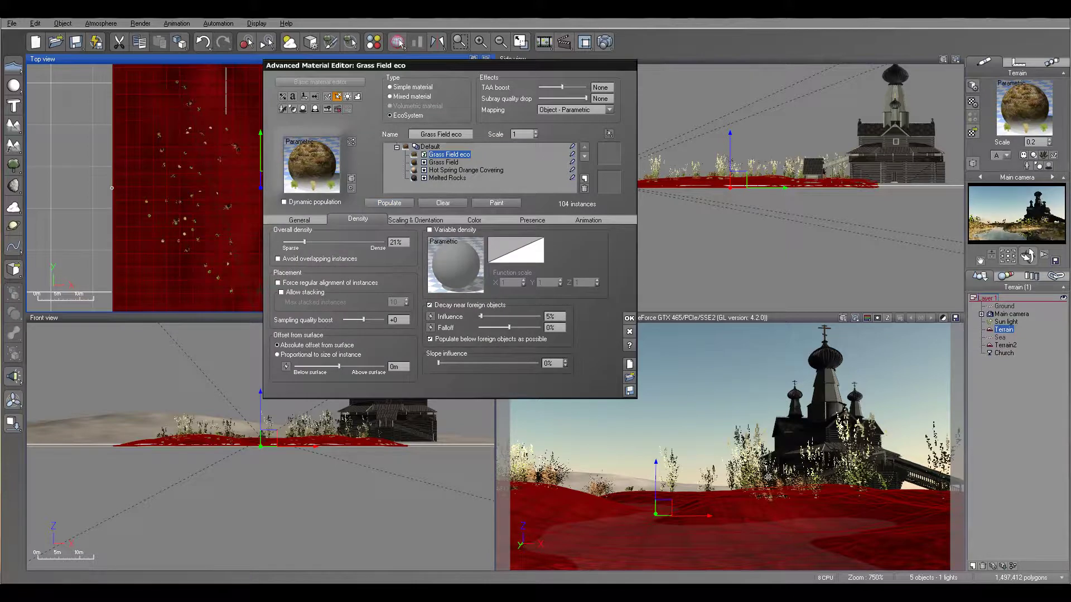
{"action": "left_click", "coordinate": [414, 220]}
{"action": "left_click_drag", "start_coordinate": [318, 240], "coordinate": [297, 240]}
{"action": "left_click", "coordinate": [382, 204]}
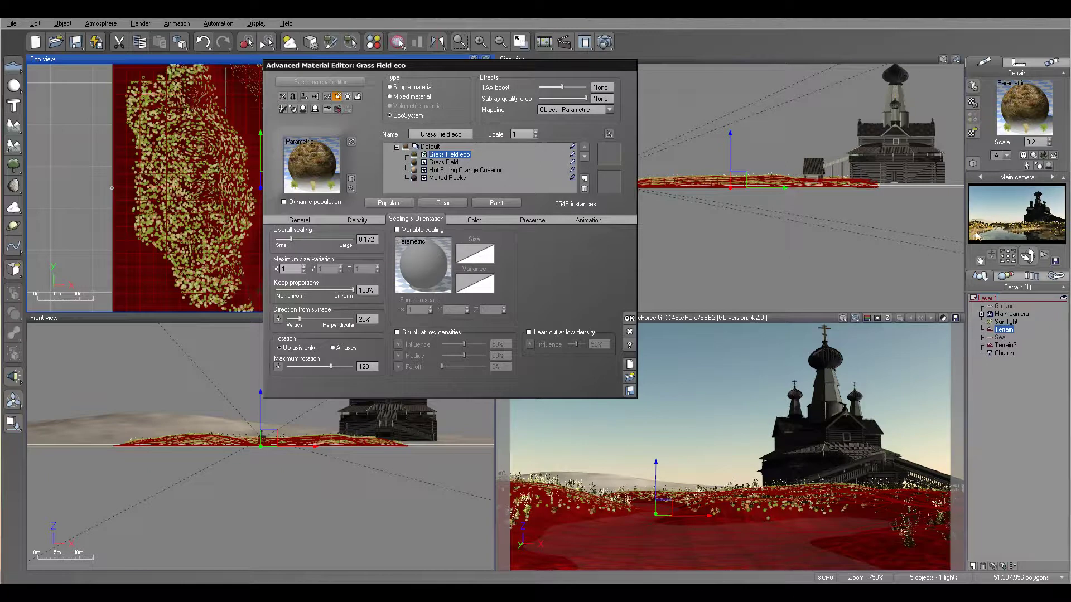
Reduce the EcoSystem's overall density in stages to 12%, repopulating the terrain with grasses.
{"action": "left_click", "coordinate": [353, 221]}
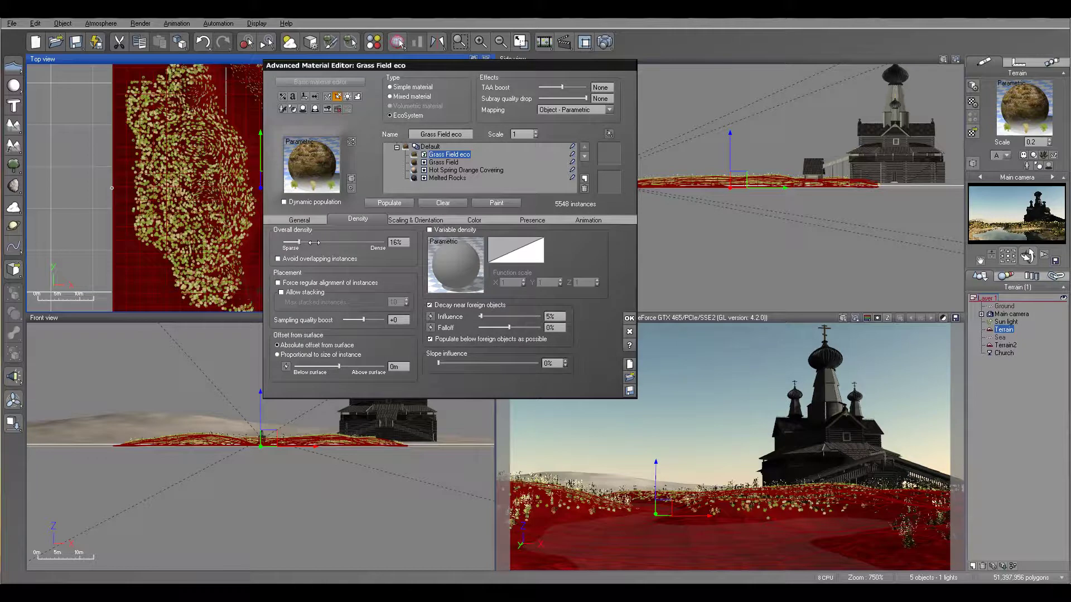
{"action": "left_click", "coordinate": [388, 204]}
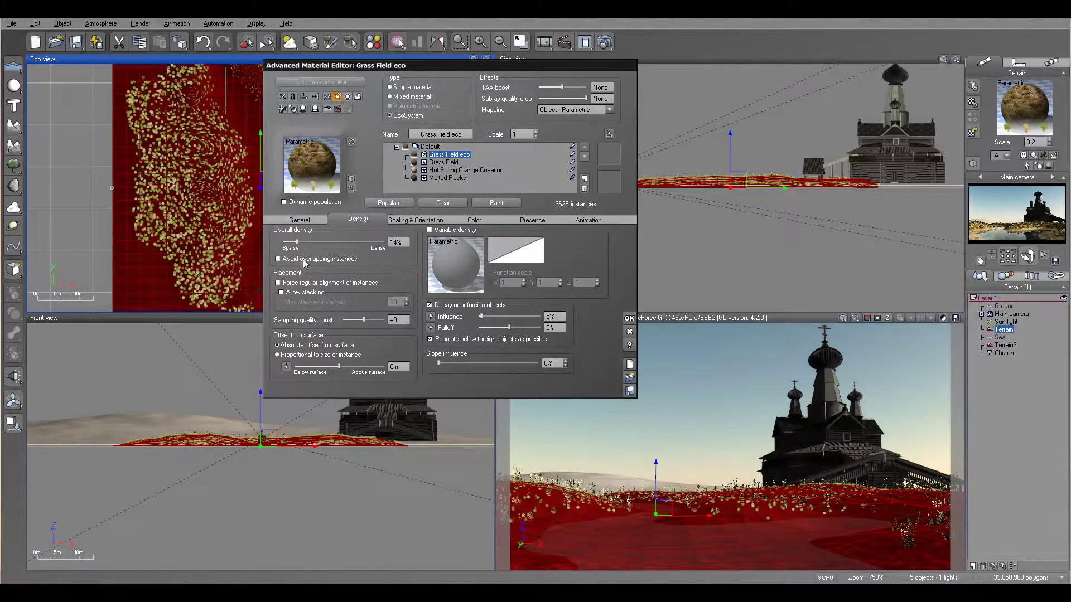
{"action": "left_click", "coordinate": [382, 204]}
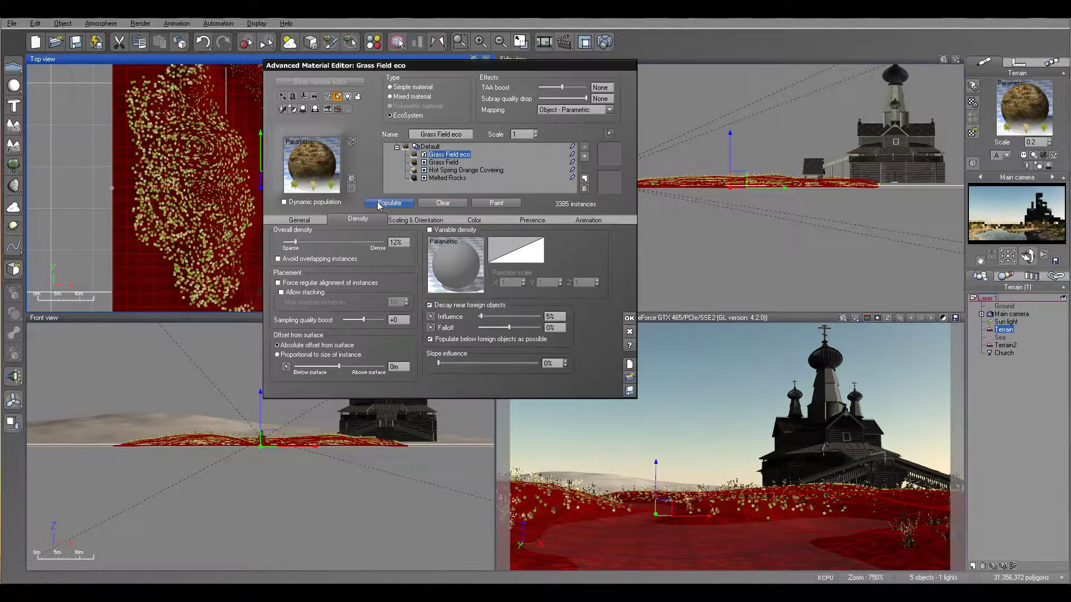
Render the scene to check the populated grasses, accepting the post-render options and closing the render display.
{"action": "left_click", "coordinate": [606, 42]}
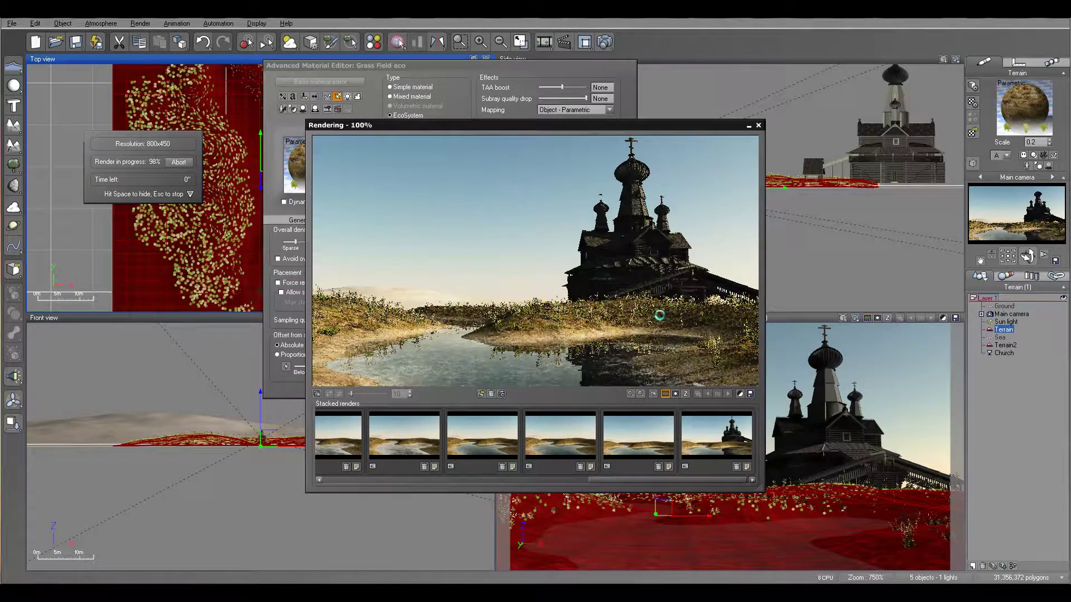
{"action": "left_click", "coordinate": [603, 363]}
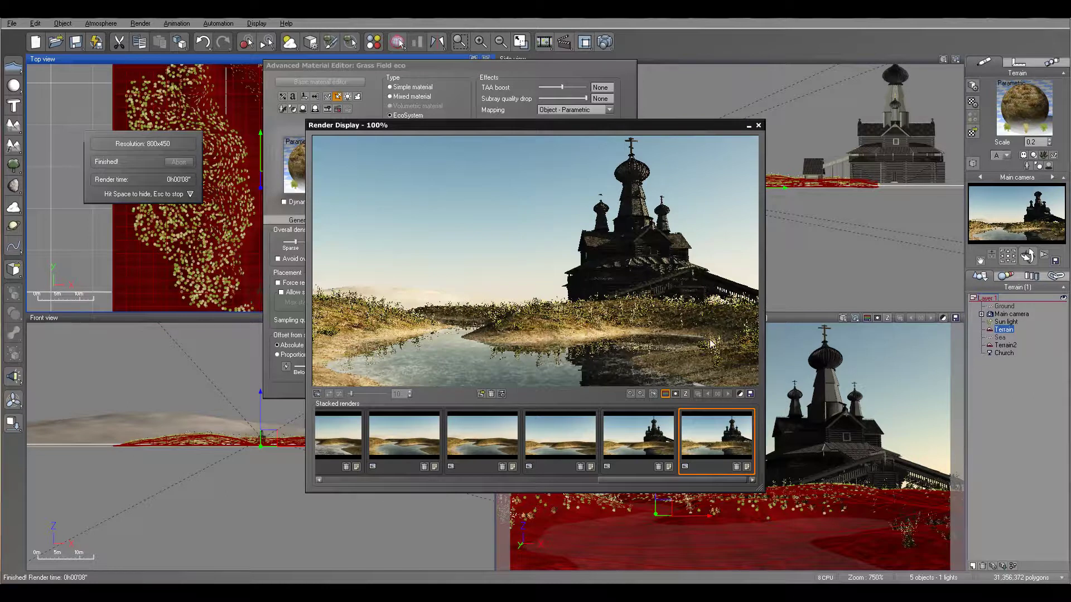
{"action": "left_click", "coordinate": [759, 125]}
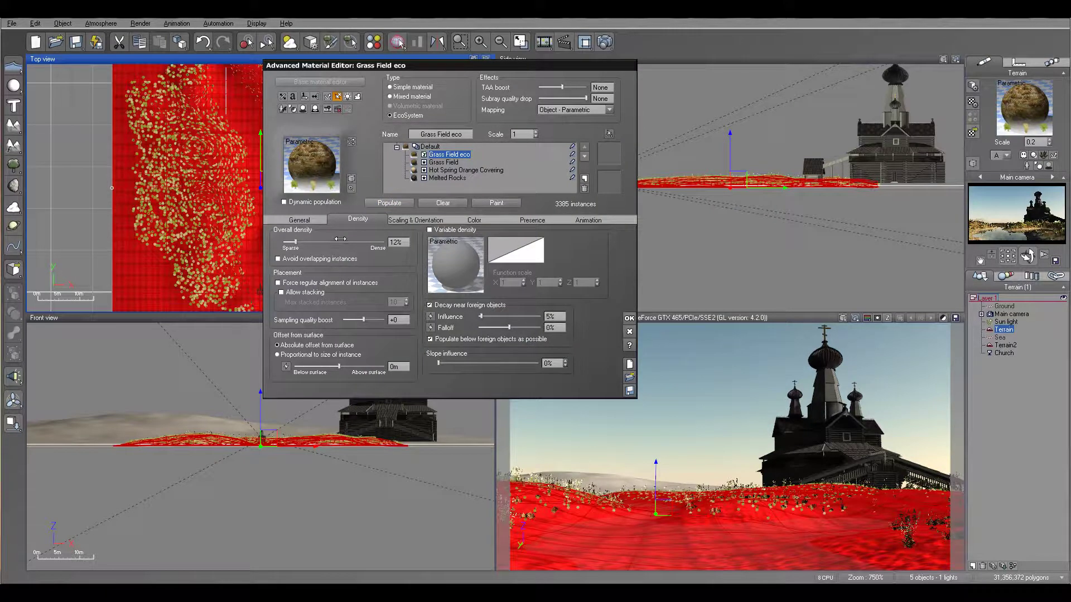
Set the grass EcoSystem's overall scaling to 0.125 and the underlying Grass Field layer's bump depth to -0.12.
{"action": "left_click", "coordinate": [391, 221]}
{"action": "left_click_drag", "start_coordinate": [326, 239], "coordinate": [325, 238]}
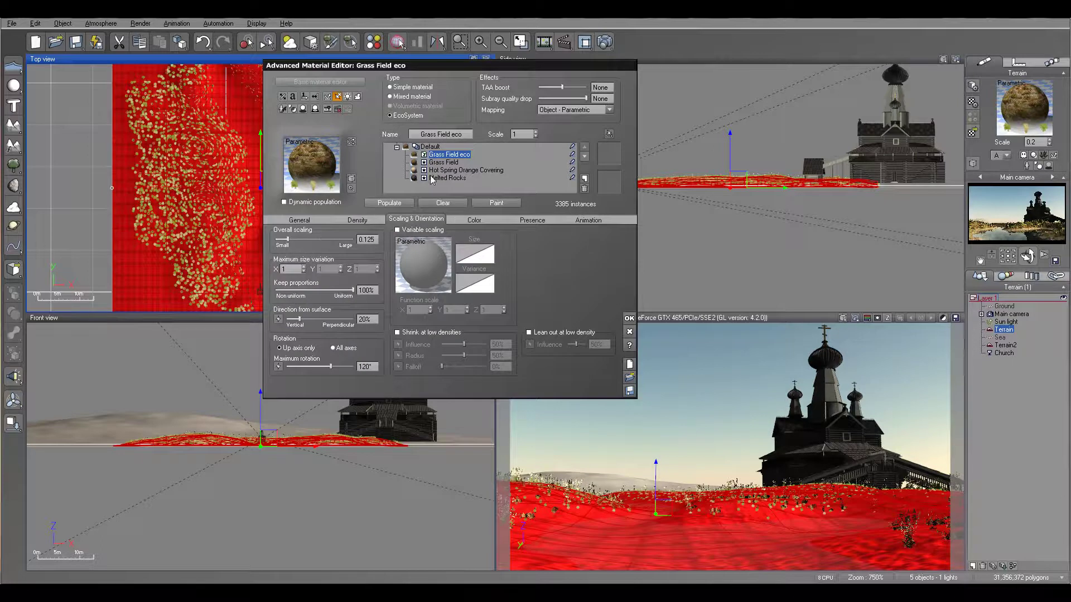
{"action": "left_click", "coordinate": [444, 162]}
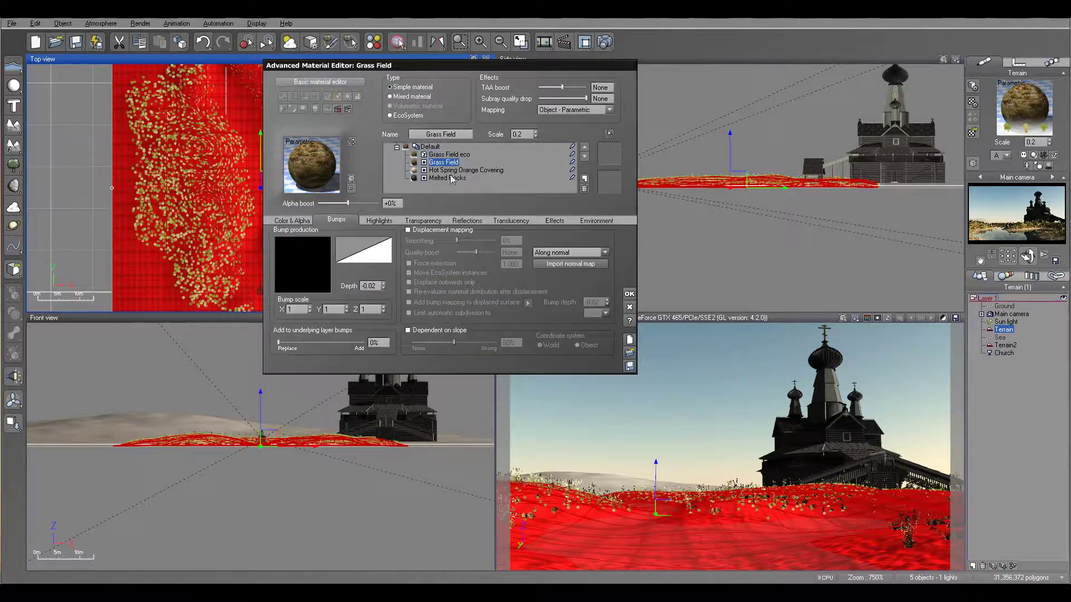
{"action": "left_click", "coordinate": [383, 288]}
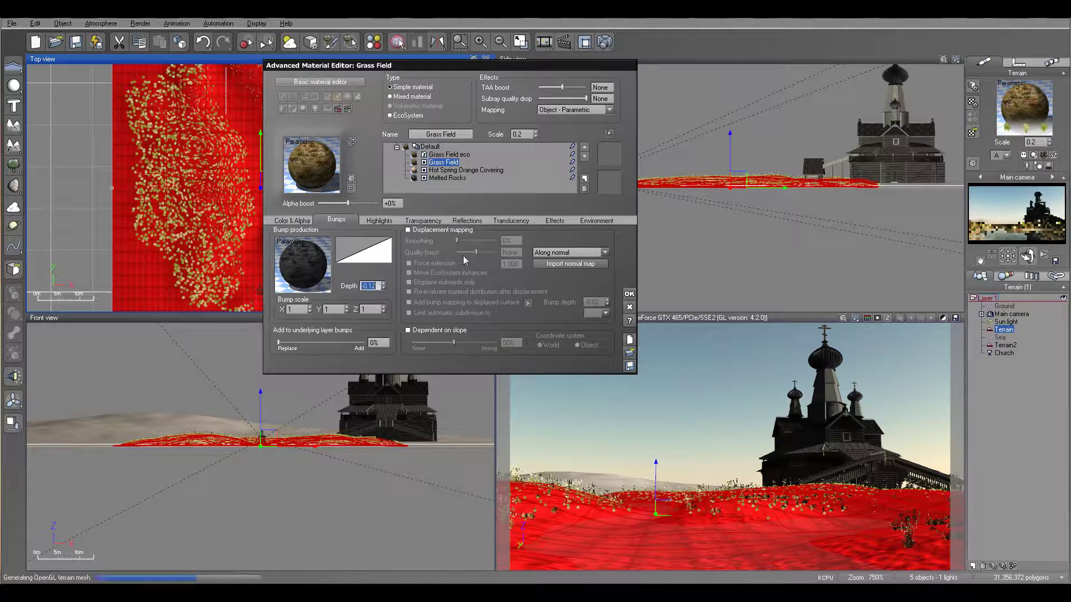
Render the scene to check the grass scale and bump changes, accepting the post-render options and closing the render display.
{"action": "left_click", "coordinate": [605, 42]}
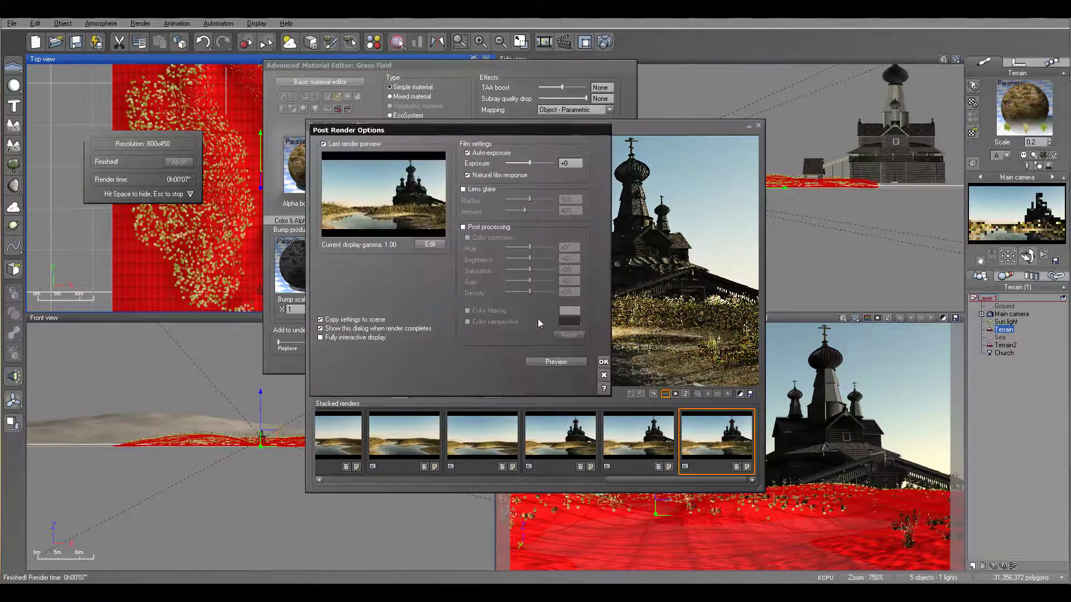
{"action": "left_click", "coordinate": [580, 360]}
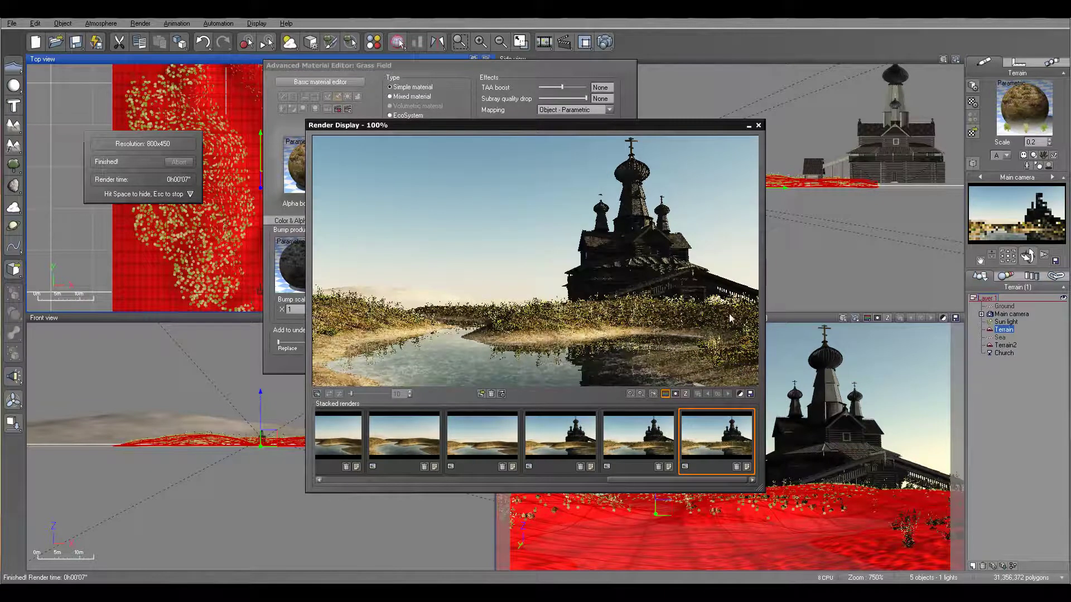
{"action": "left_click", "coordinate": [758, 125]}
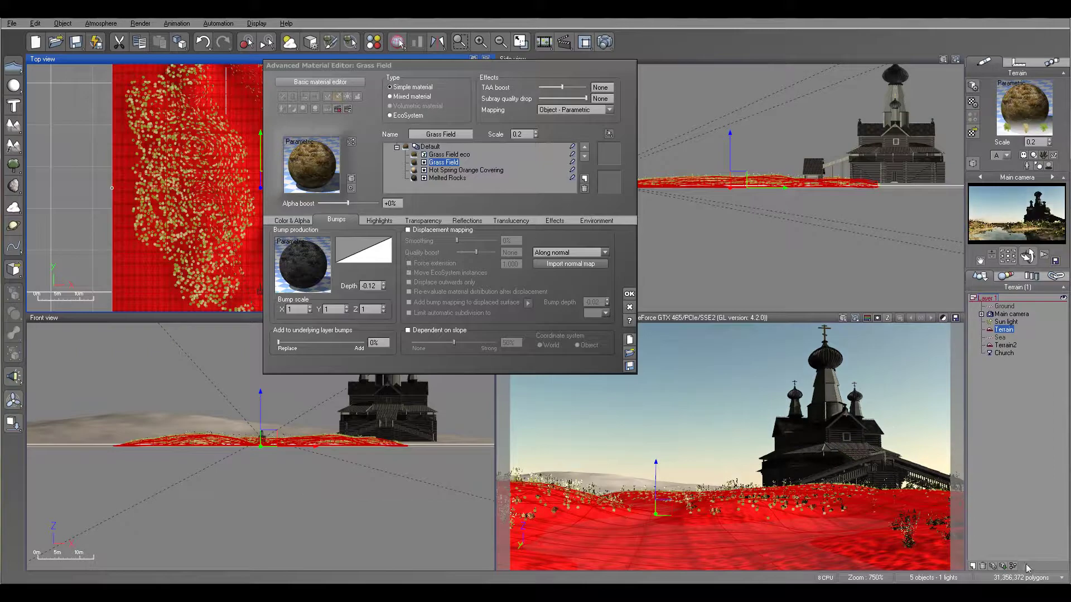
Reduce the Grass Field eco layer's overall density to 7%, repopulate the terrain and accept the material changes.
{"action": "left_click", "coordinate": [449, 155]}
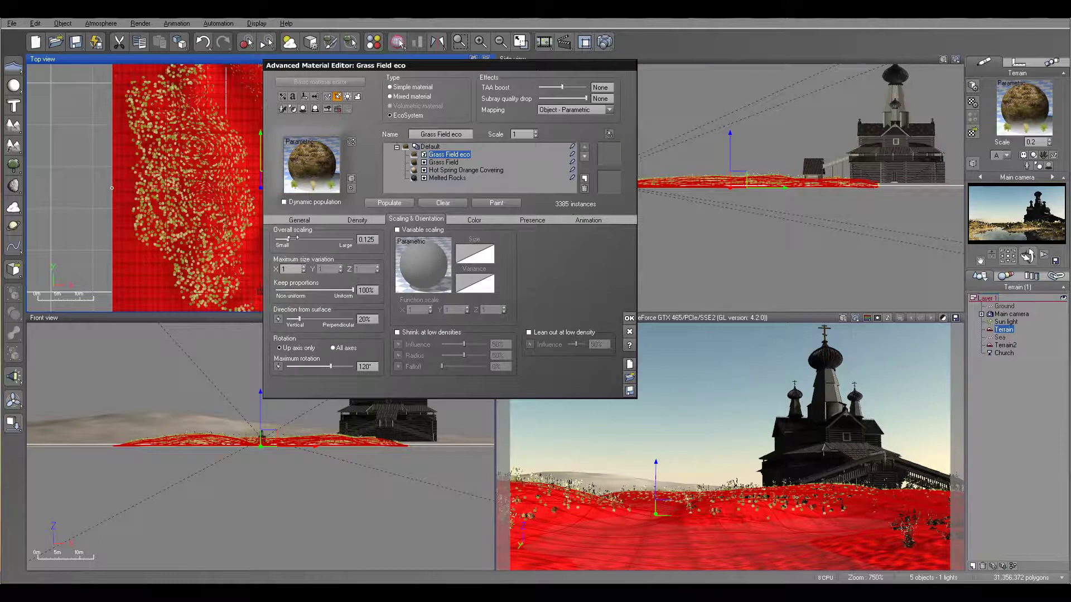
{"action": "left_click", "coordinate": [355, 220]}
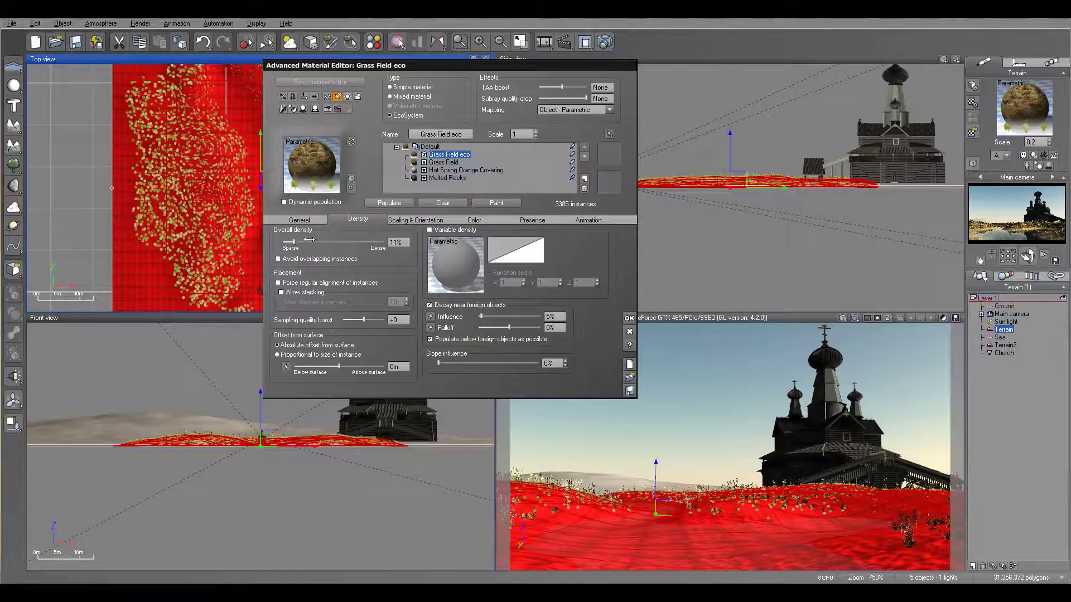
{"action": "left_click", "coordinate": [389, 203]}
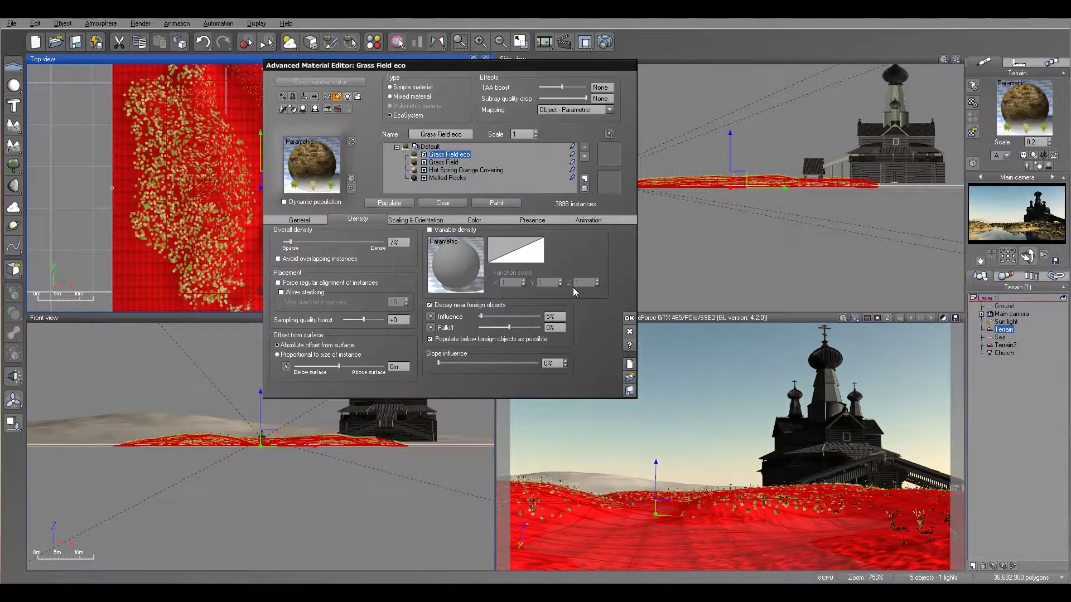
{"action": "left_click", "coordinate": [629, 318]}
Examine the distribution of the grasses over the terrain from above.
{"action": "right_click_drag", "start_coordinate": [379, 190], "coordinate": [392, 164]}
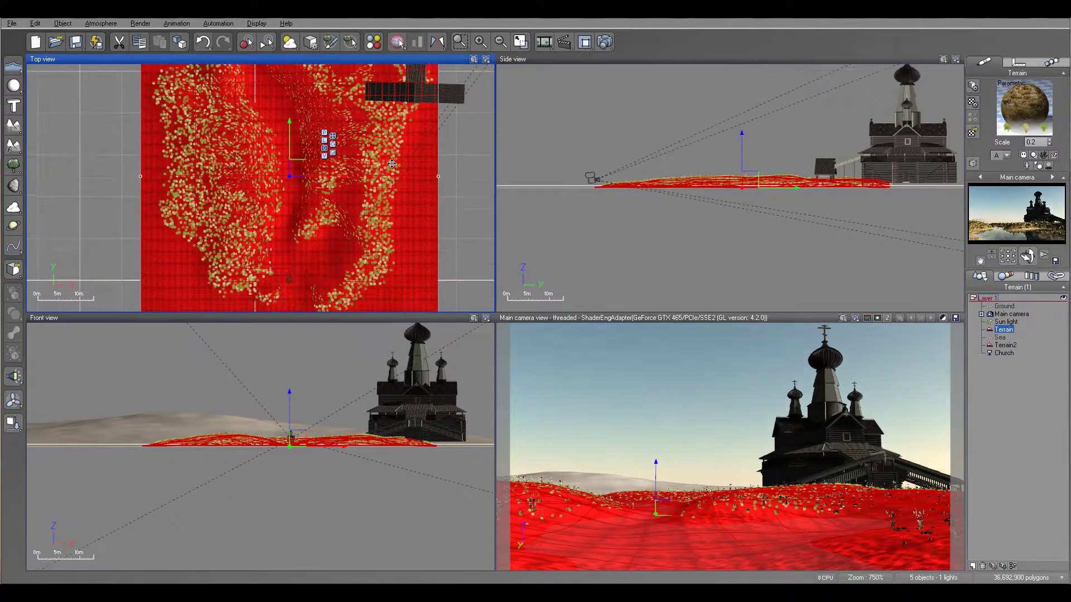
{"action": "mouse_move", "coordinate": [373, 210]}
{"action": "right_mouse_down"}
{"action": "mouse_move", "coordinate": [386, 193]}
{"action": "mouse_move", "coordinate": [389, 217]}
{"action": "right_mouse_up"}
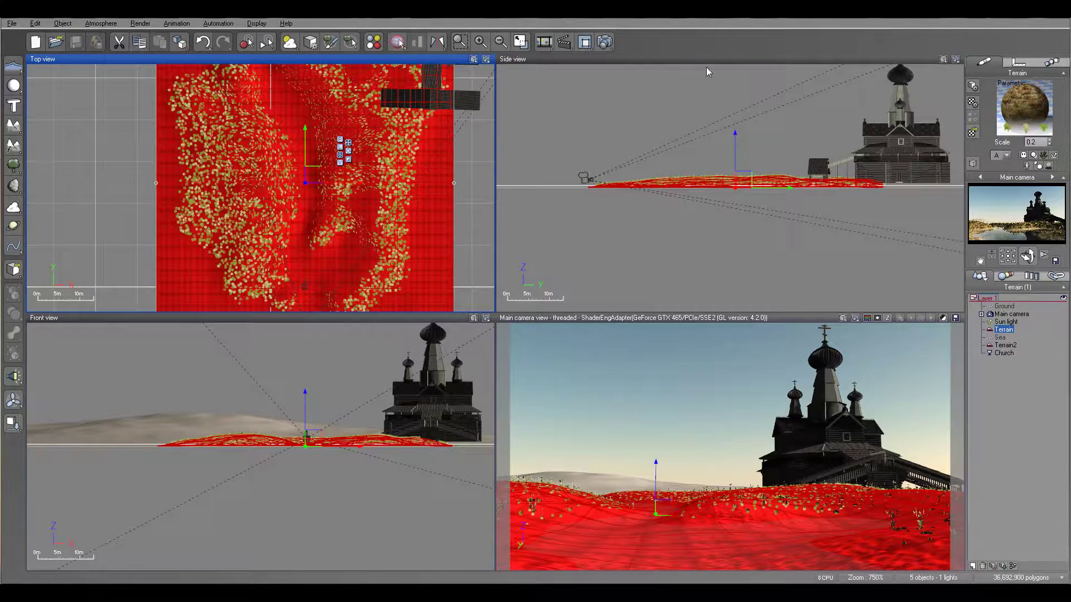
{"action": "right_click_drag", "start_coordinate": [356, 229], "coordinate": [361, 214]}
{"action": "scroll", "coordinate": [362, 213], "scroll_direction": "up", "scroll_amount": 3}
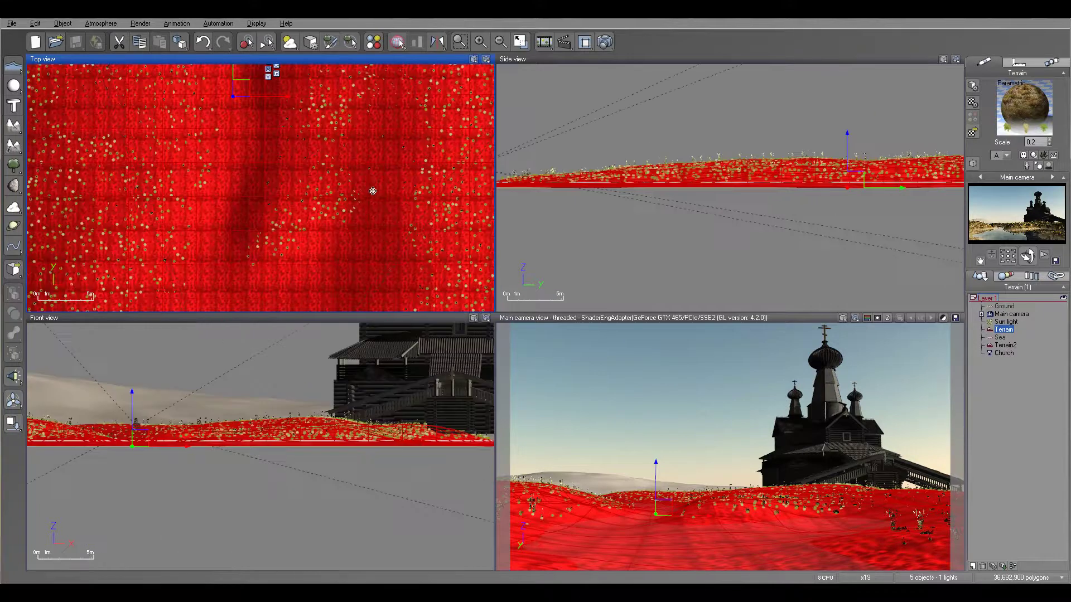
{"action": "scroll", "coordinate": [371, 190], "scroll_direction": "down", "scroll_amount": 2}
{"action": "scroll", "coordinate": [374, 191], "scroll_direction": "up", "scroll_amount": 2}
{"action": "right_click_drag", "start_coordinate": [386, 173], "coordinate": [371, 195]}
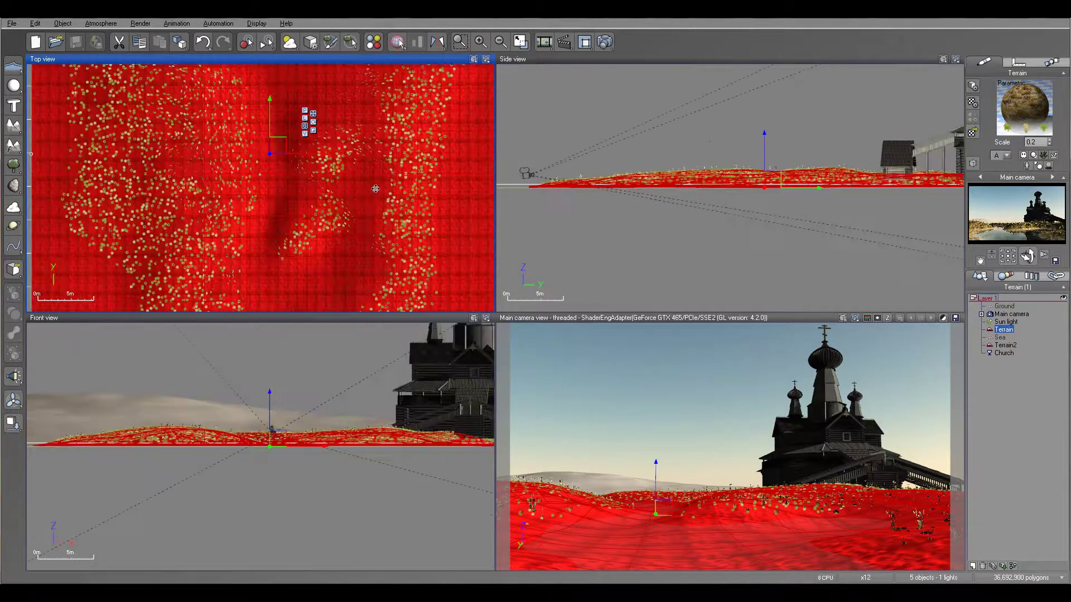
{"action": "scroll", "coordinate": [376, 188], "scroll_direction": "down", "scroll_amount": 2}
Add a Large European Ash - Autumn Yellow tree from the Plants9 Trees collection.
{"action": "left_click", "coordinate": [13, 165]}
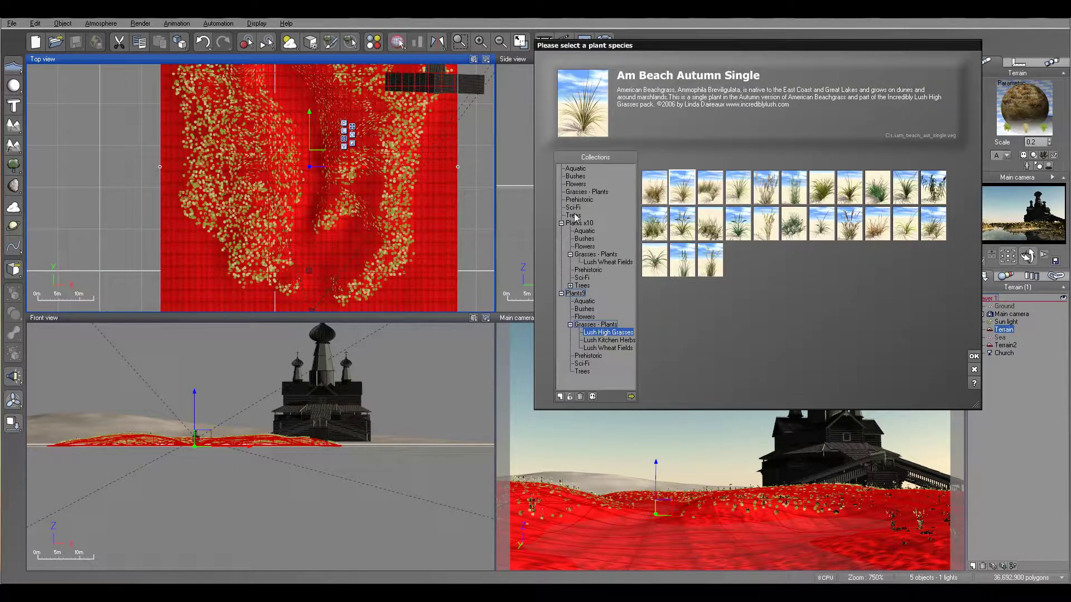
{"action": "left_click", "coordinate": [585, 373]}
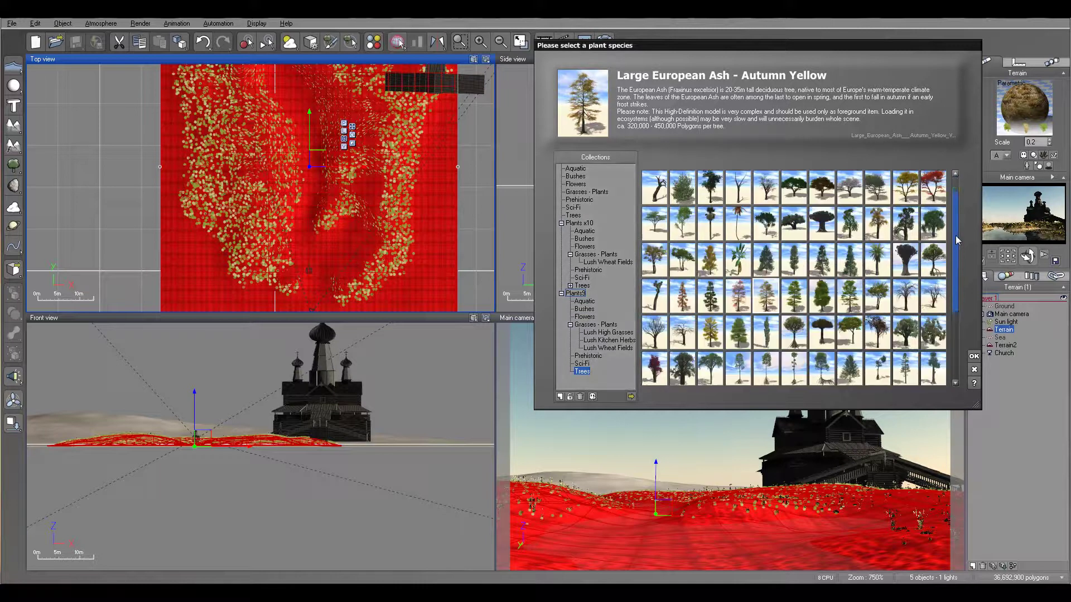
{"action": "scroll", "coordinate": [963, 314], "scroll_direction": "down", "scroll_amount": 4}
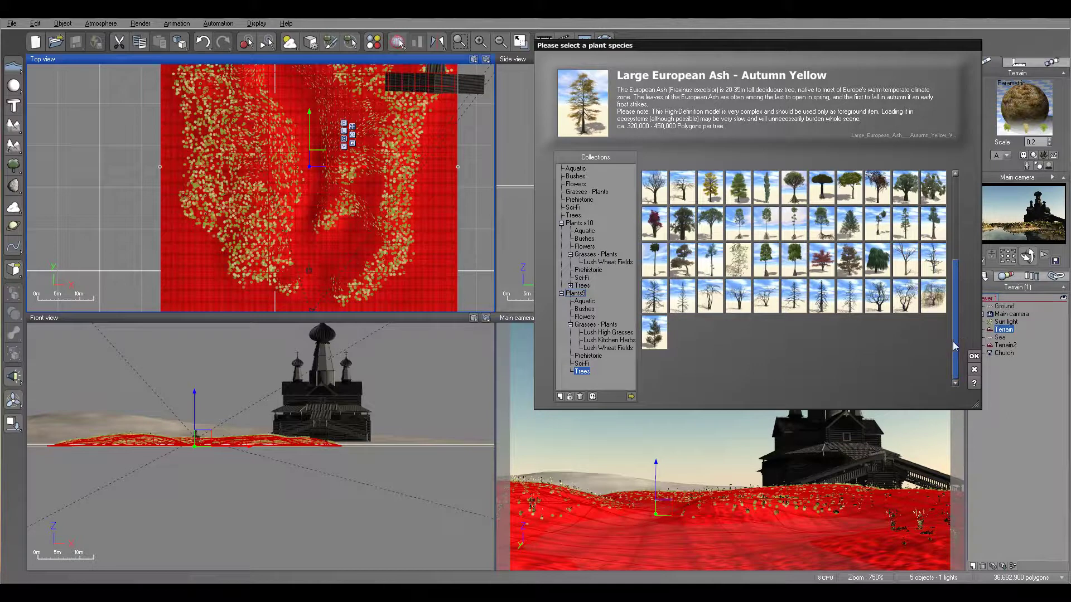
{"action": "scroll", "coordinate": [959, 260], "scroll_direction": "up", "scroll_amount": 4}
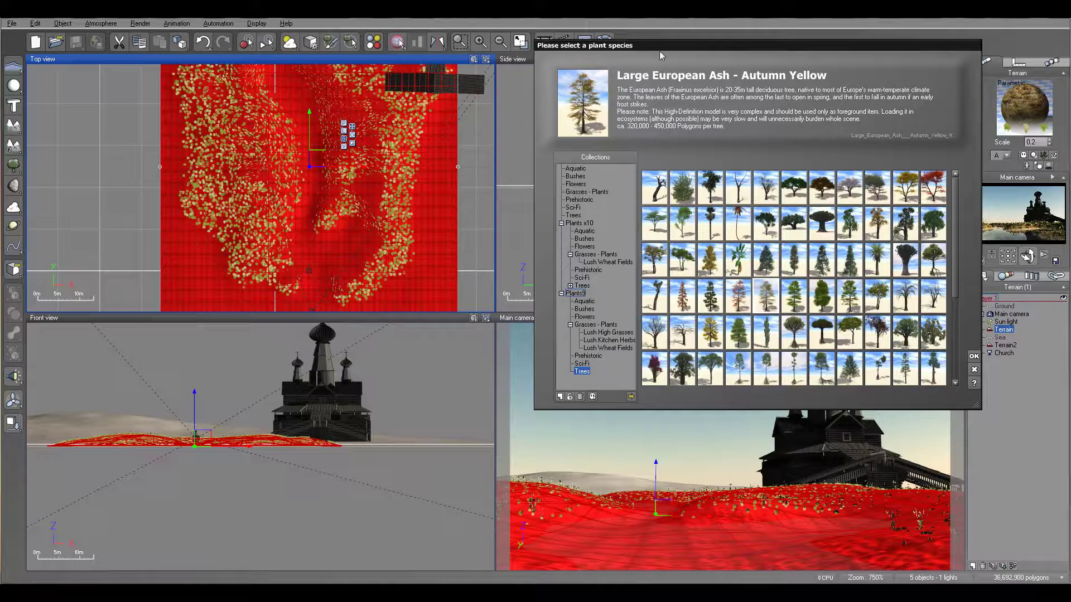
{"action": "left_click", "coordinate": [974, 357]}
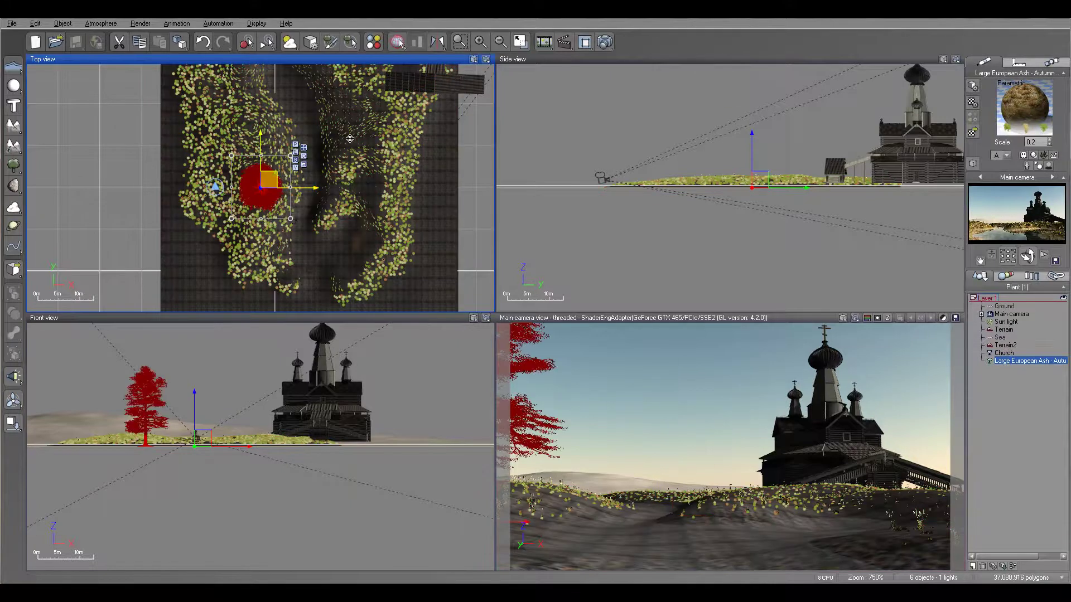
Drop the ash tree onto the terrain surface and move it to the grassy shore across from the church.
{"action": "left_click", "coordinate": [352, 136]}
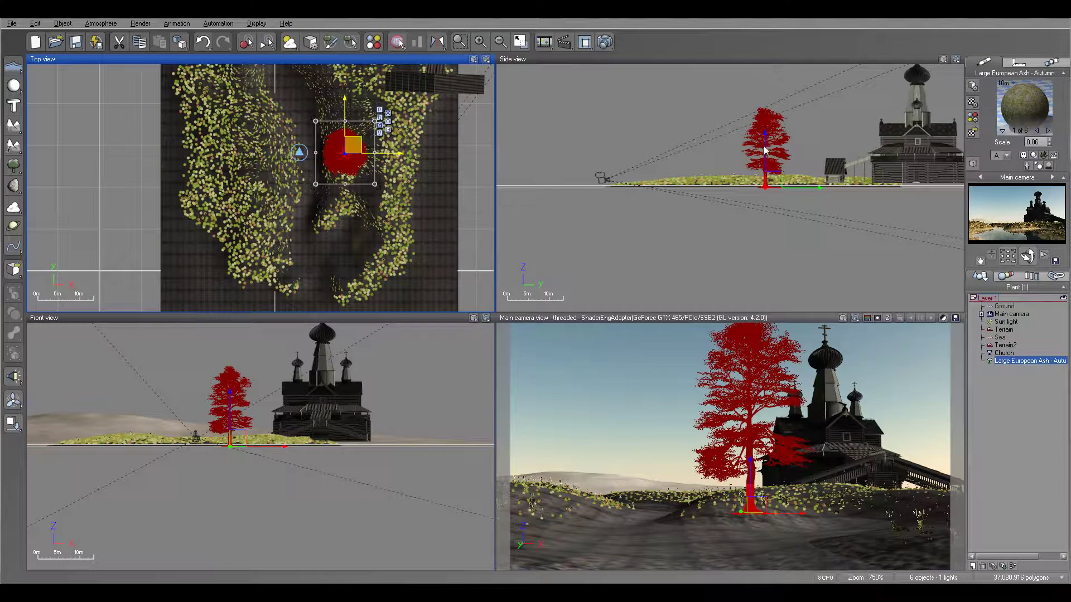
{"action": "left_click_drag", "start_coordinate": [765, 140], "coordinate": [764, 95]}
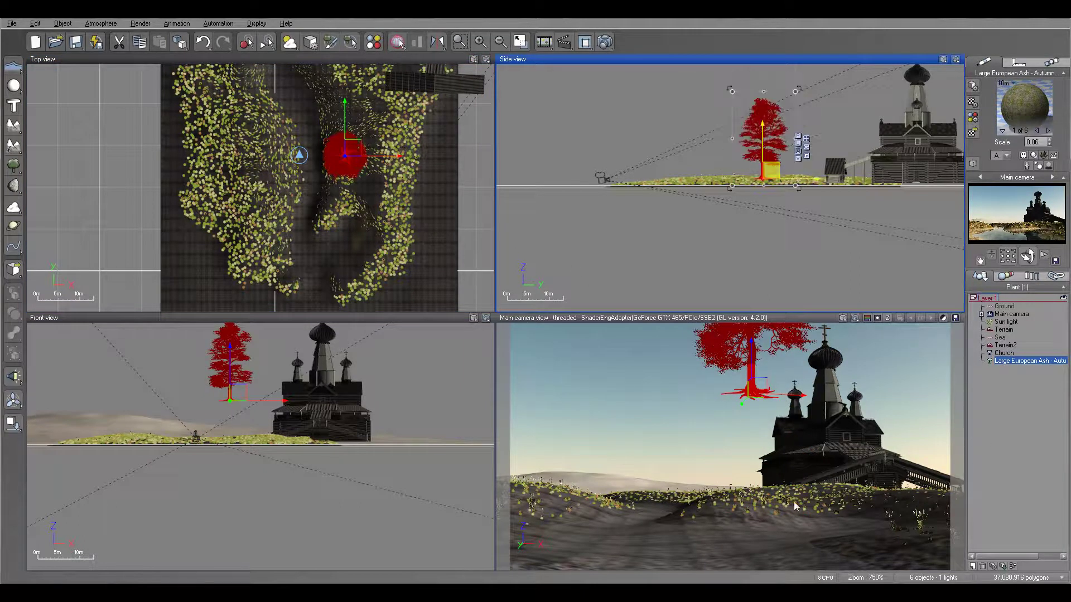
{"action": "key", "text": "d"}
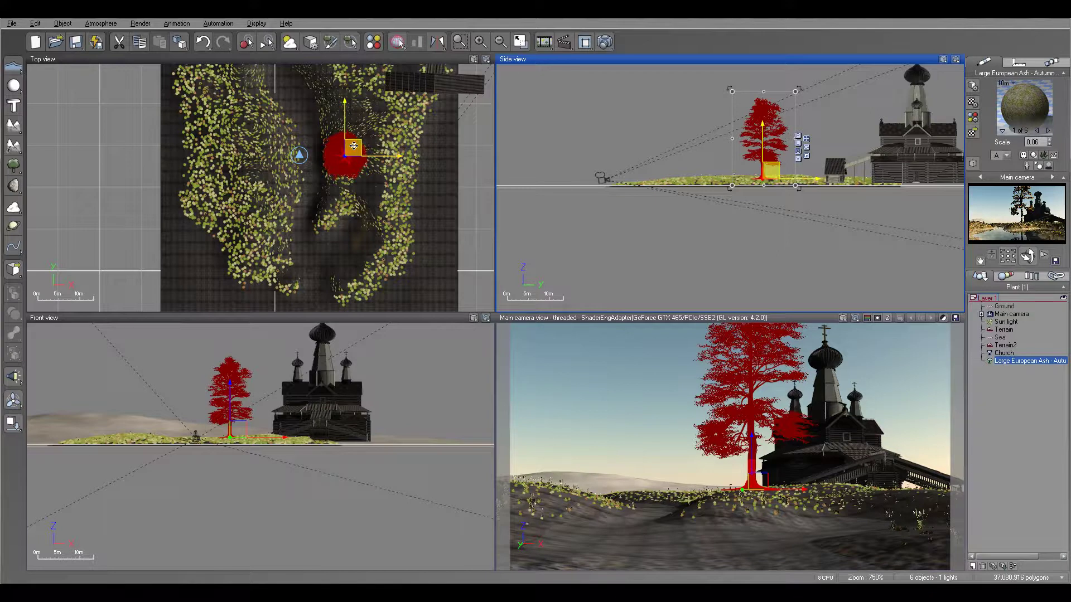
{"action": "left_click_drag", "start_coordinate": [354, 146], "coordinate": [287, 146]}
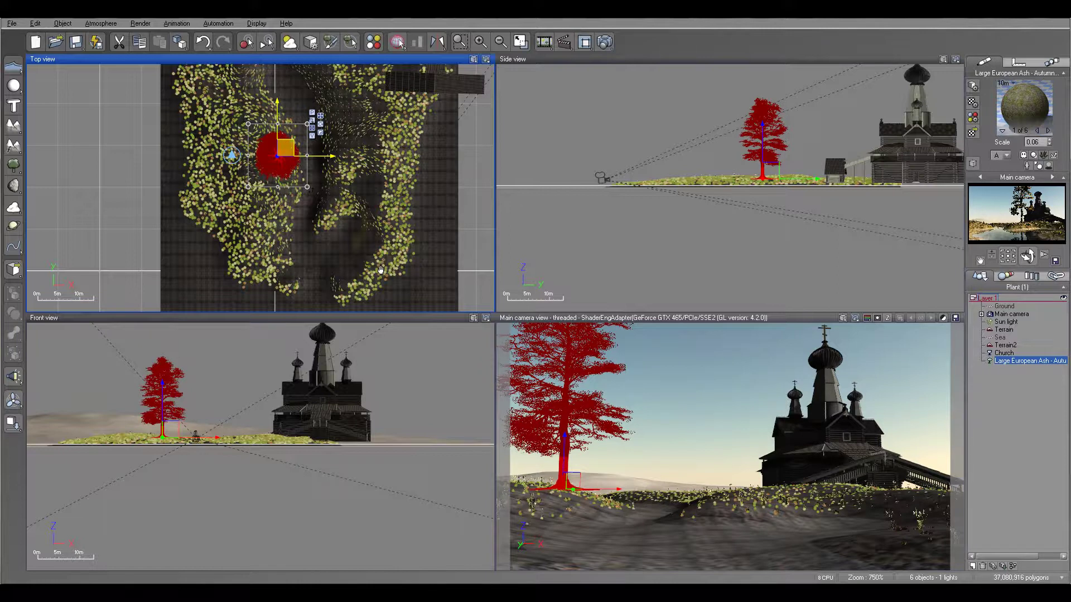
Lower the ash tree slightly into the ground and scale it down uniformly.
{"action": "left_click_drag", "start_coordinate": [348, 239], "coordinate": [343, 214]}
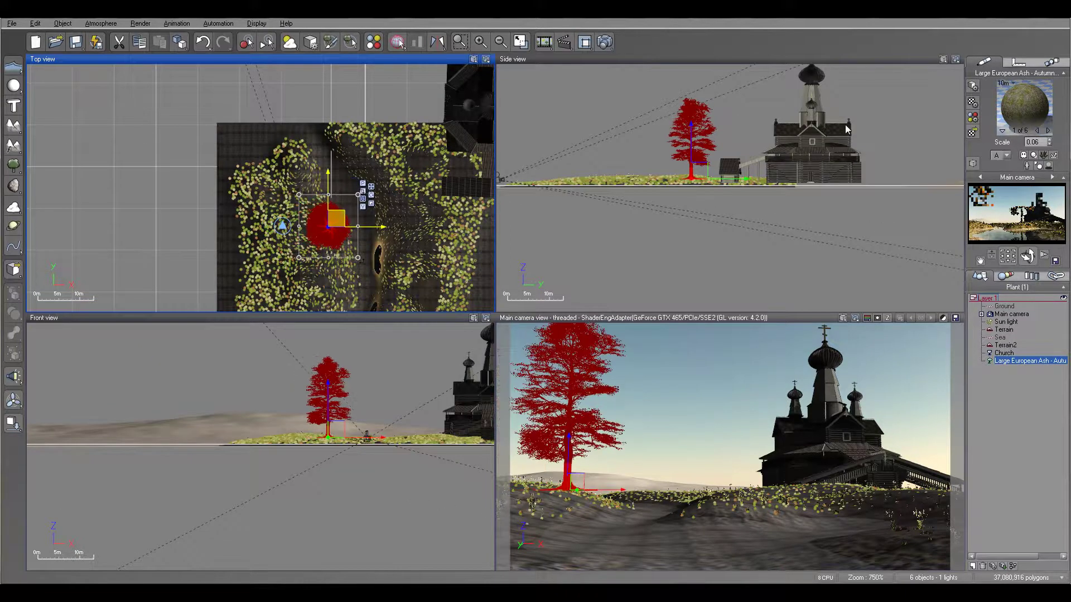
{"action": "left_click", "coordinate": [698, 166]}
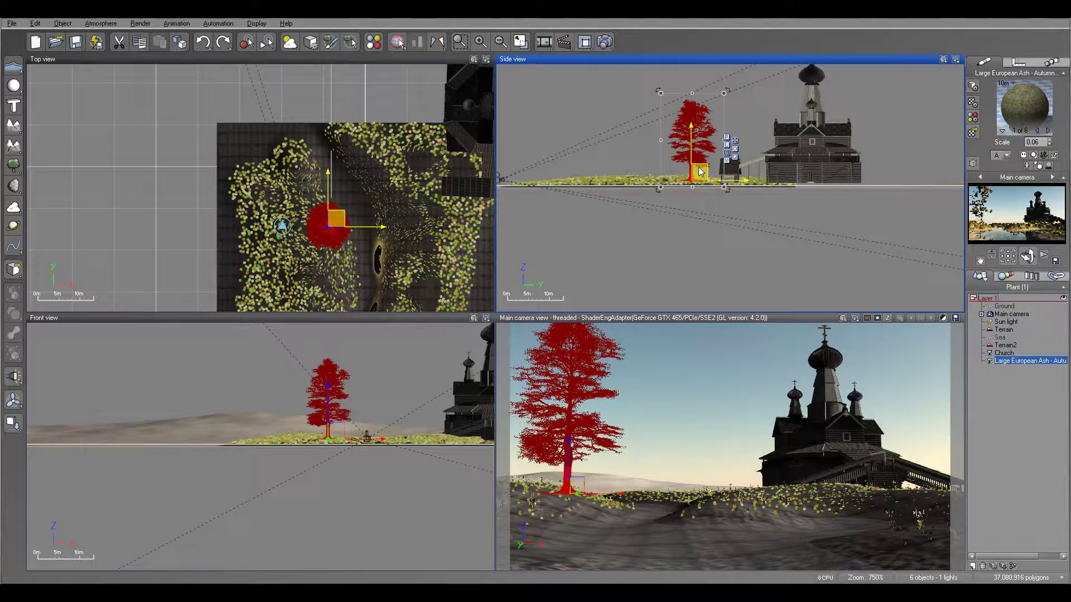
{"action": "left_click", "coordinate": [700, 171]}
{"action": "left_click_drag", "start_coordinate": [726, 95], "coordinate": [708, 115]}
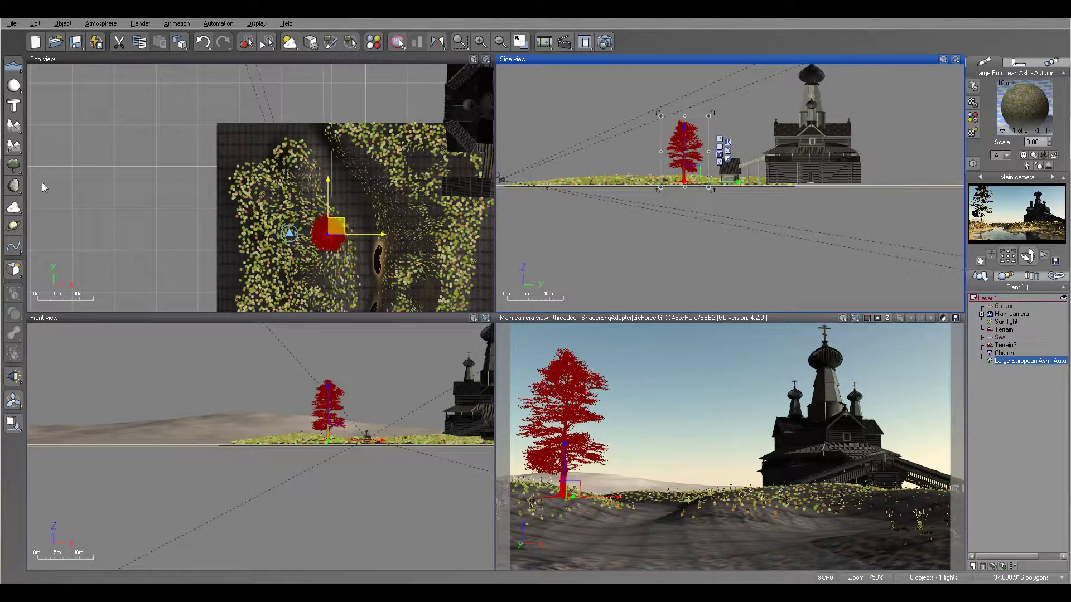
Add a Winter Tree D3 from the Trees collection and place it on the terrain at the ash tree's trunk.
{"action": "left_click", "coordinate": [13, 166]}
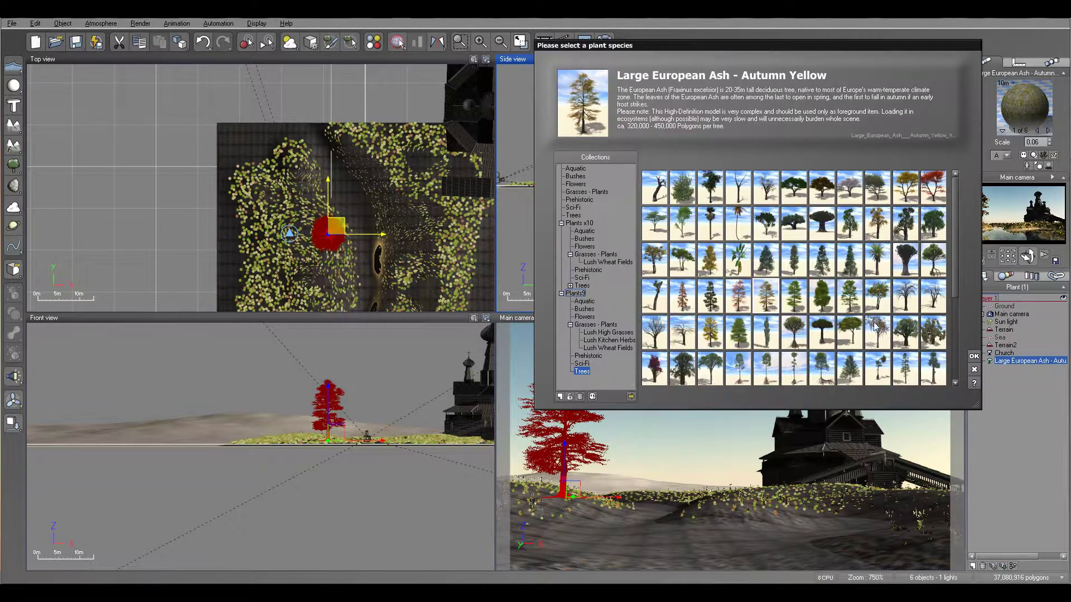
{"action": "left_click", "coordinate": [955, 304]}
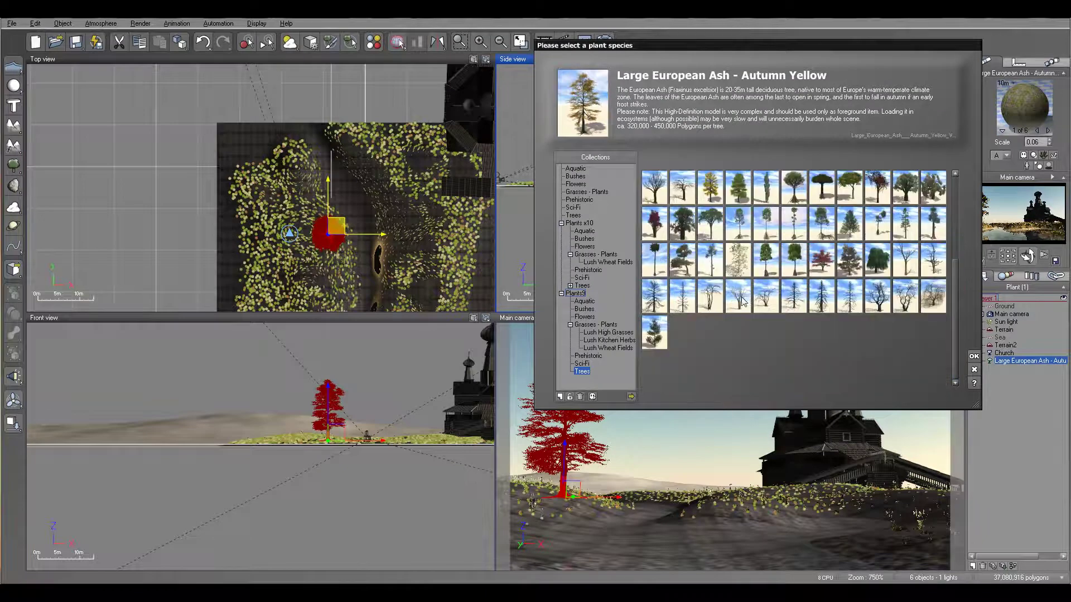
{"action": "left_click", "coordinate": [744, 296]}
{"action": "left_click", "coordinate": [973, 357]}
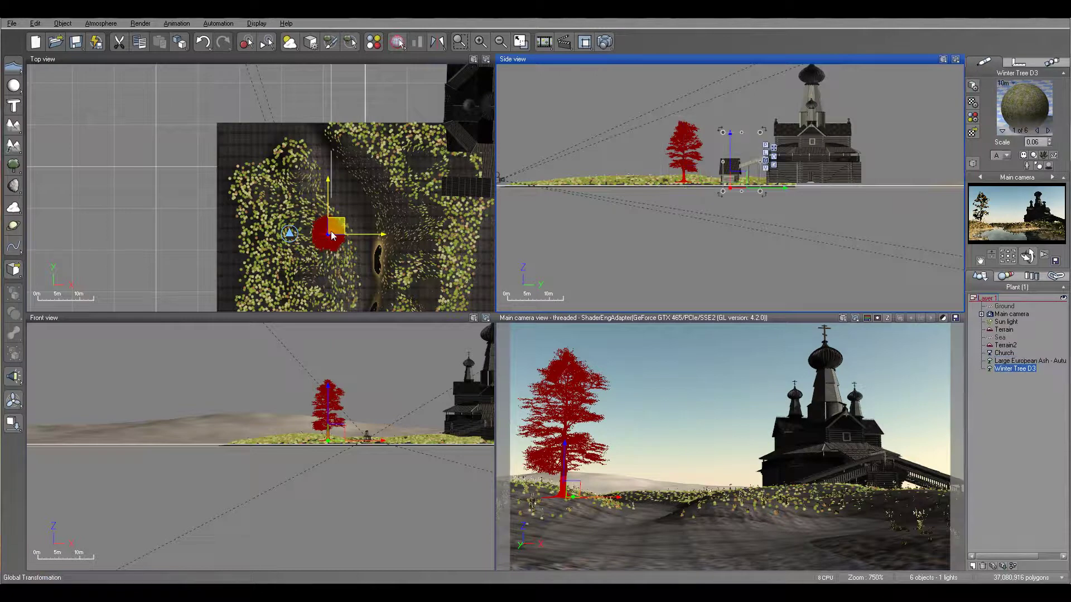
{"action": "left_click_drag", "start_coordinate": [271, 180], "coordinate": [348, 240]}
{"action": "left_click_drag", "start_coordinate": [673, 178], "coordinate": [680, 175]}
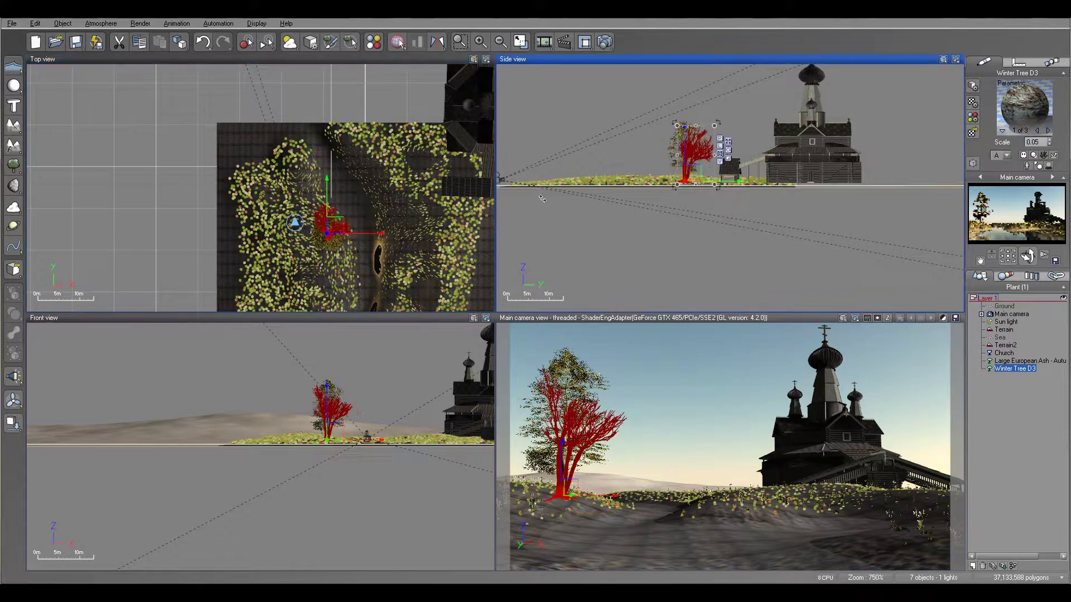
Edit the Winter Tree D3 plant, setting the droop to -32 and the diameter to -22 for all trunk and branch subsets.
{"action": "right_click", "coordinate": [338, 223]}
{"action": "left_click", "coordinate": [391, 438]}
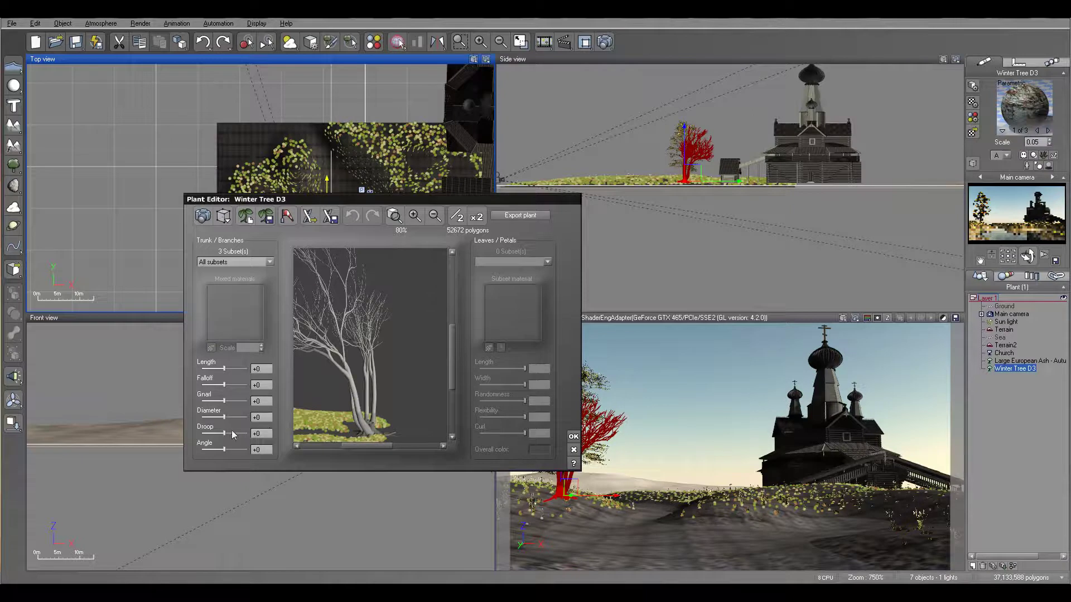
{"action": "left_click_drag", "start_coordinate": [225, 433], "coordinate": [217, 433]}
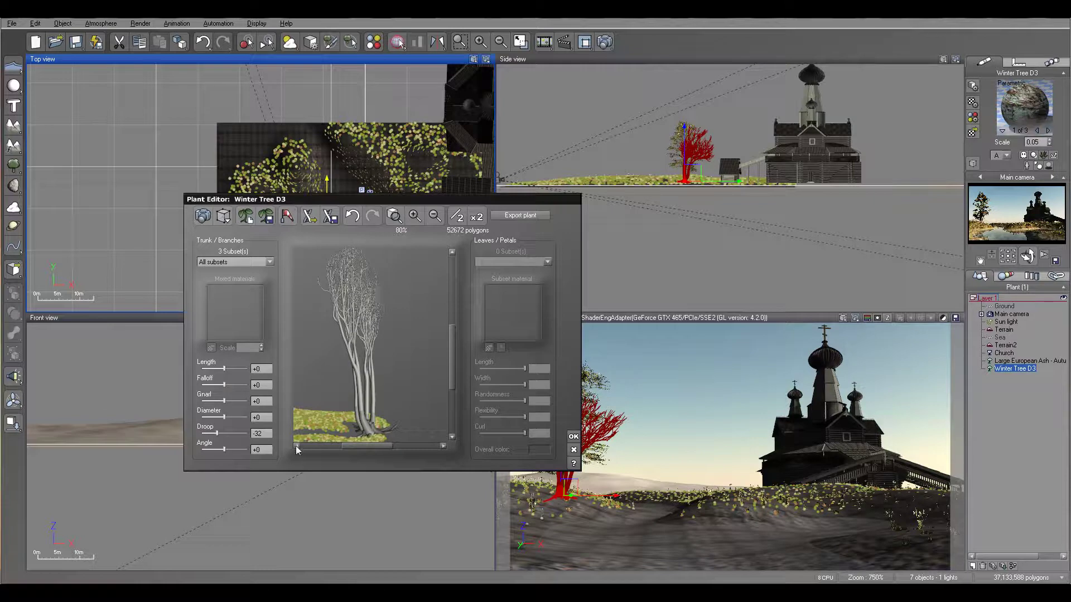
{"action": "left_click_drag", "start_coordinate": [223, 415], "coordinate": [216, 415]}
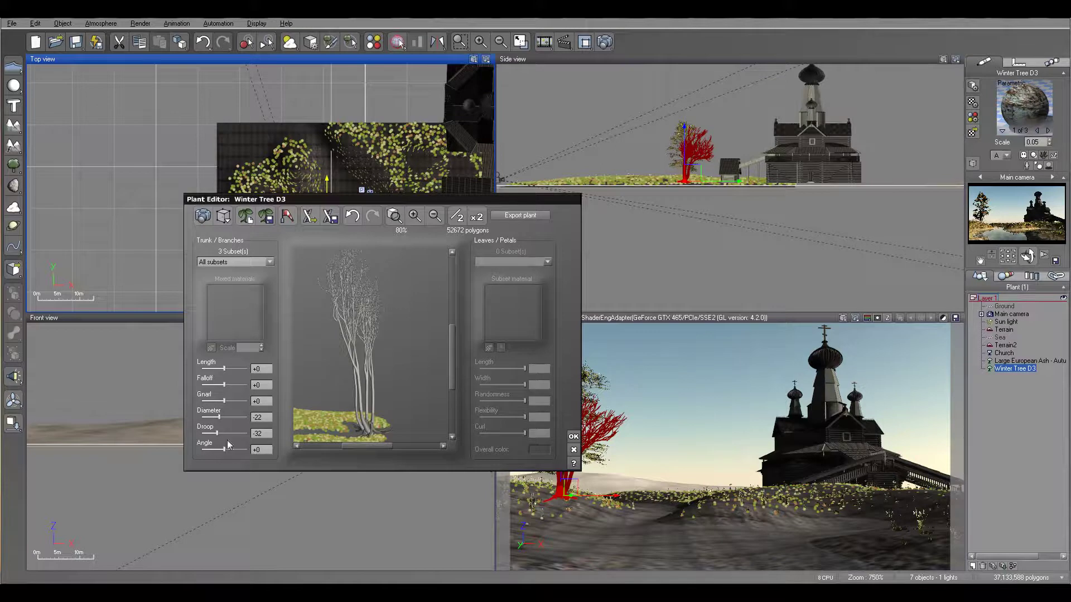
Set the droop of the winter tree's Roots subset to +59.
{"action": "left_click", "coordinate": [260, 262]}
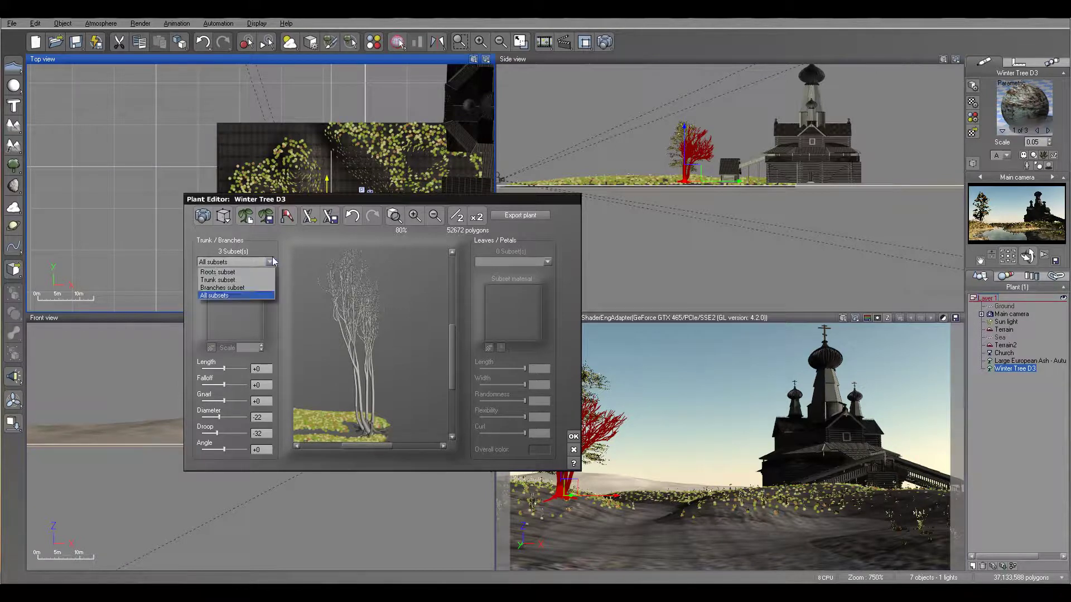
{"action": "left_click", "coordinate": [242, 273]}
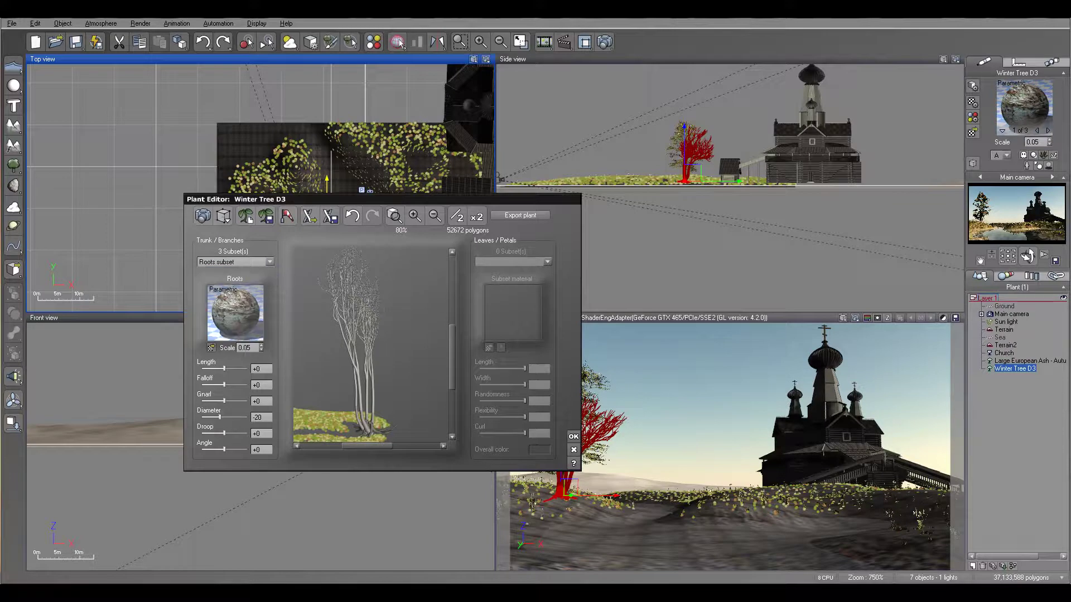
{"action": "left_click_drag", "start_coordinate": [236, 433], "coordinate": [237, 433]}
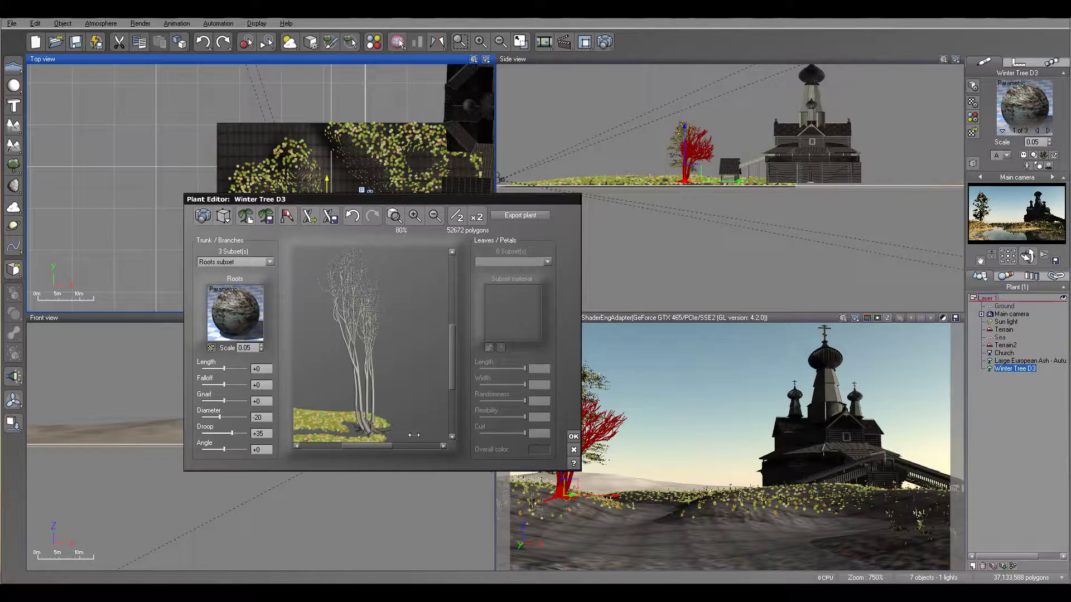
{"action": "left_click_drag", "start_coordinate": [229, 431], "coordinate": [236, 432]}
Set the angle of the winter tree's Branches subset to -2.
{"action": "left_click", "coordinate": [269, 262]}
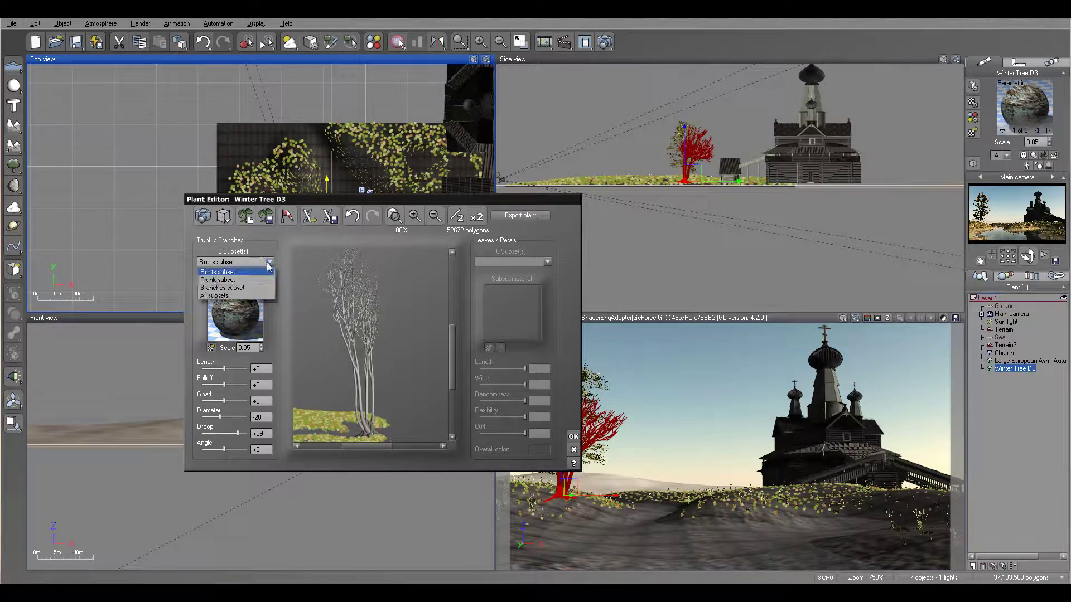
{"action": "left_click", "coordinate": [241, 287]}
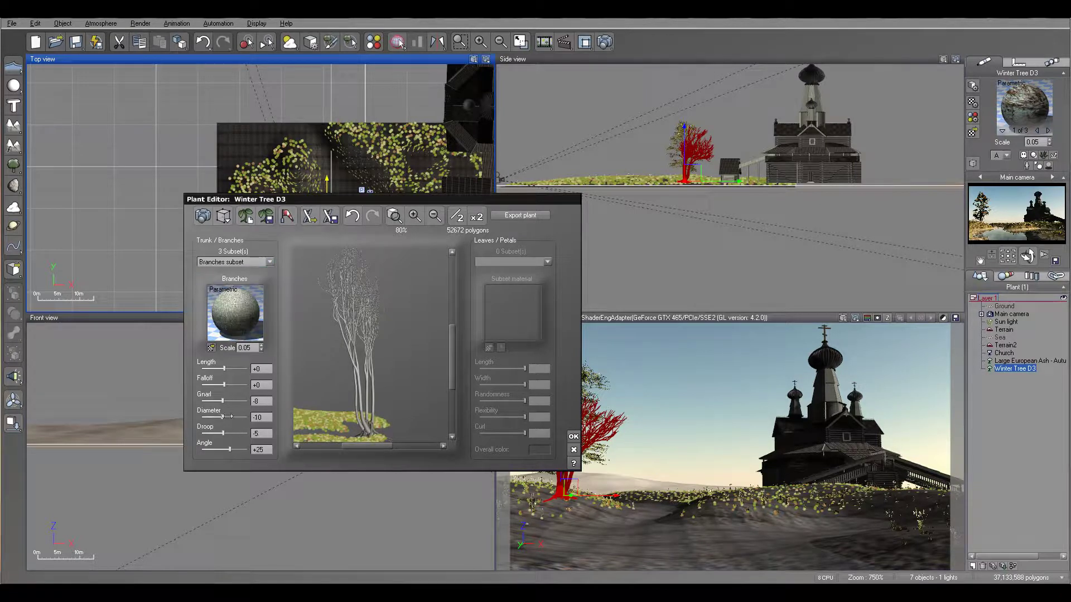
{"action": "left_click_drag", "start_coordinate": [231, 448], "coordinate": [226, 448]}
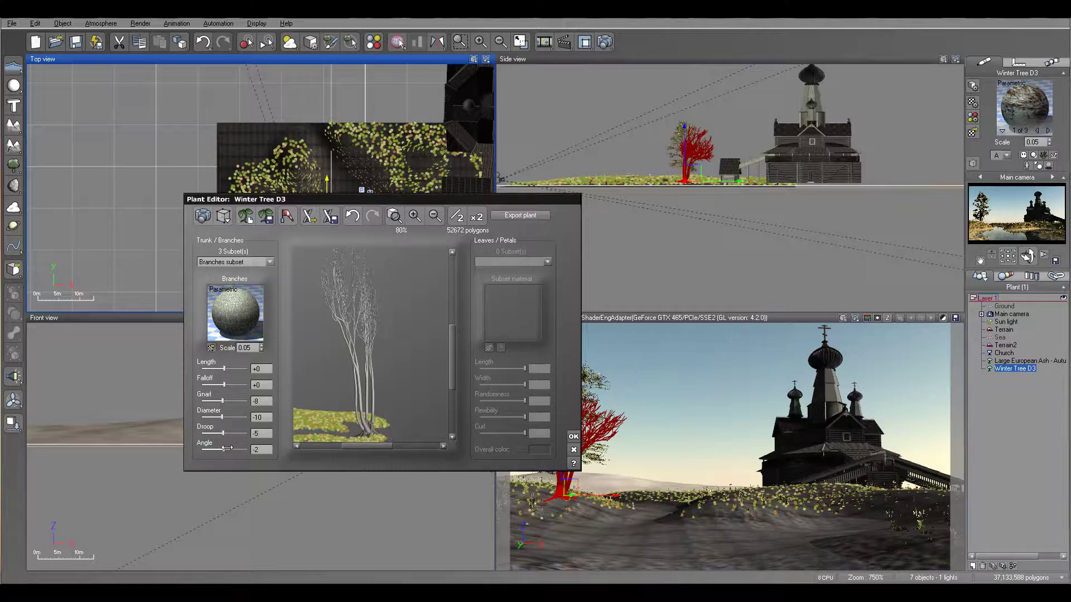
Set the winter tree's Branches subset to droop -17 and gnarl +34, and accept the plant edits.
{"action": "left_click_drag", "start_coordinate": [227, 432], "coordinate": [224, 432]}
{"action": "left_click_drag", "start_coordinate": [223, 401], "coordinate": [239, 399]}
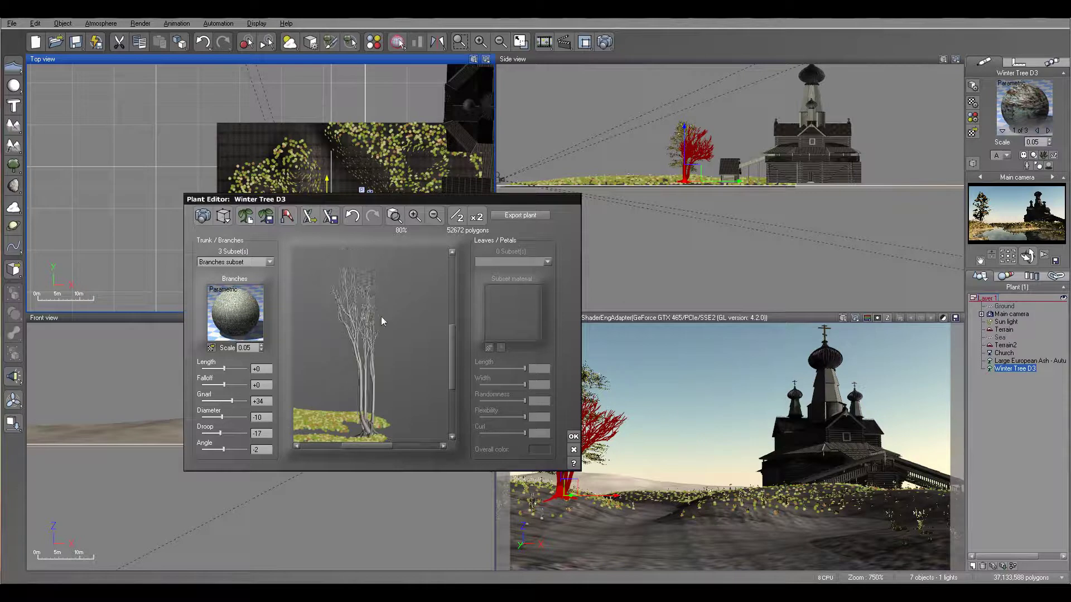
{"action": "left_click", "coordinate": [574, 438]}
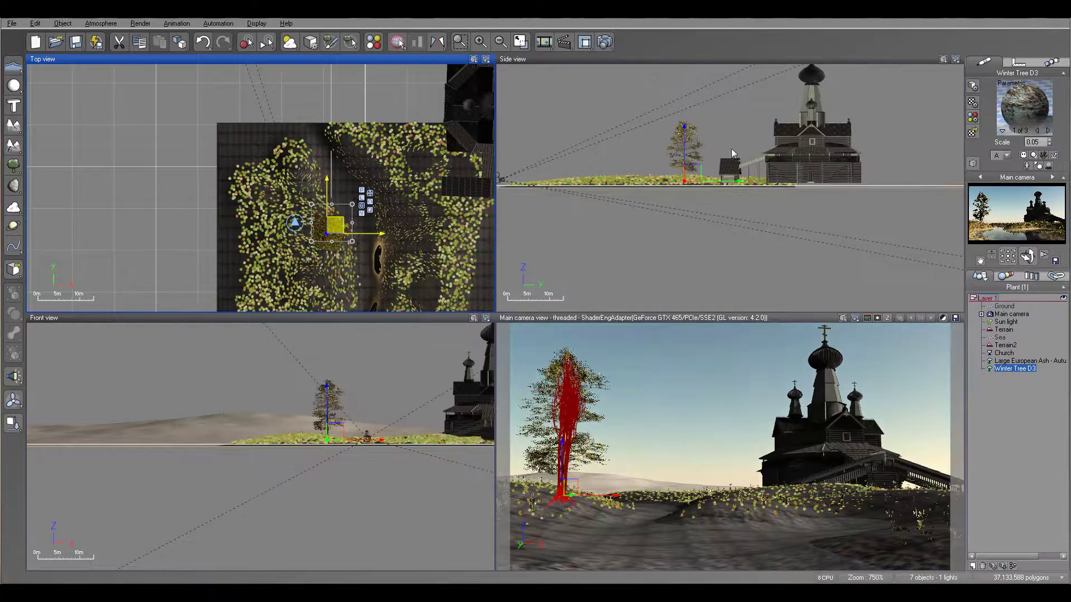
Enlarge the Winter Tree D3 to rise above the ash tree and realign its base with the ash trunk.
{"action": "left_click", "coordinate": [677, 178]}
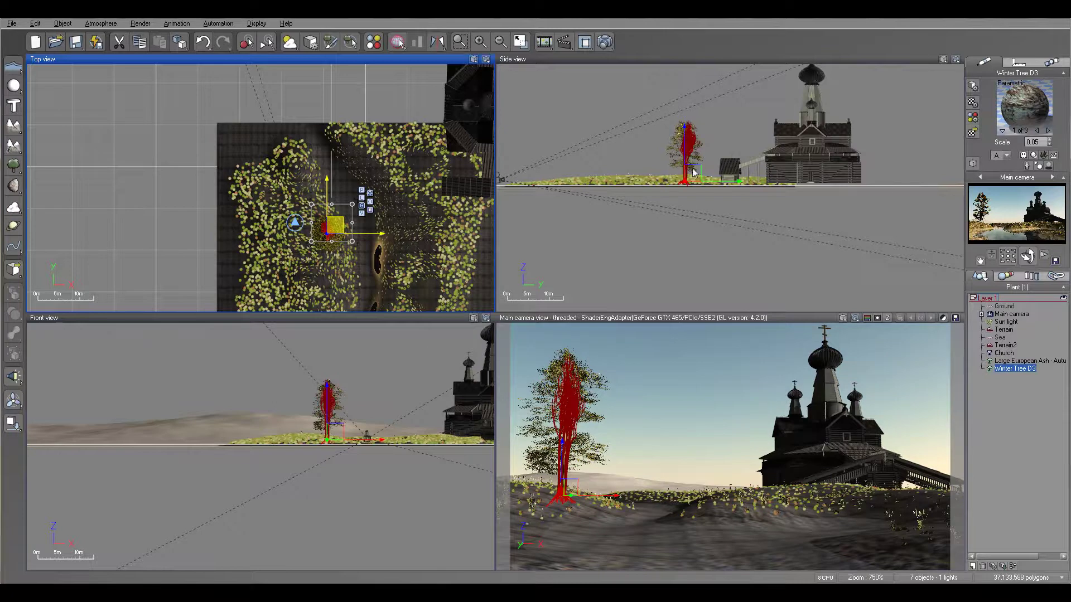
{"action": "left_click_drag", "start_coordinate": [691, 169], "coordinate": [707, 163]}
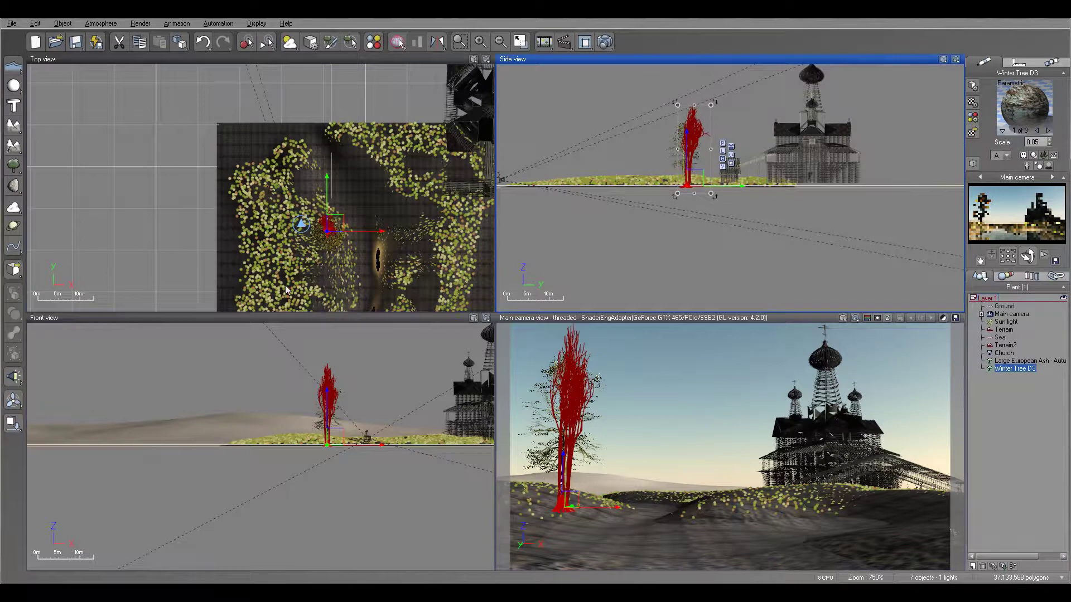
{"action": "left_click", "coordinate": [336, 223]}
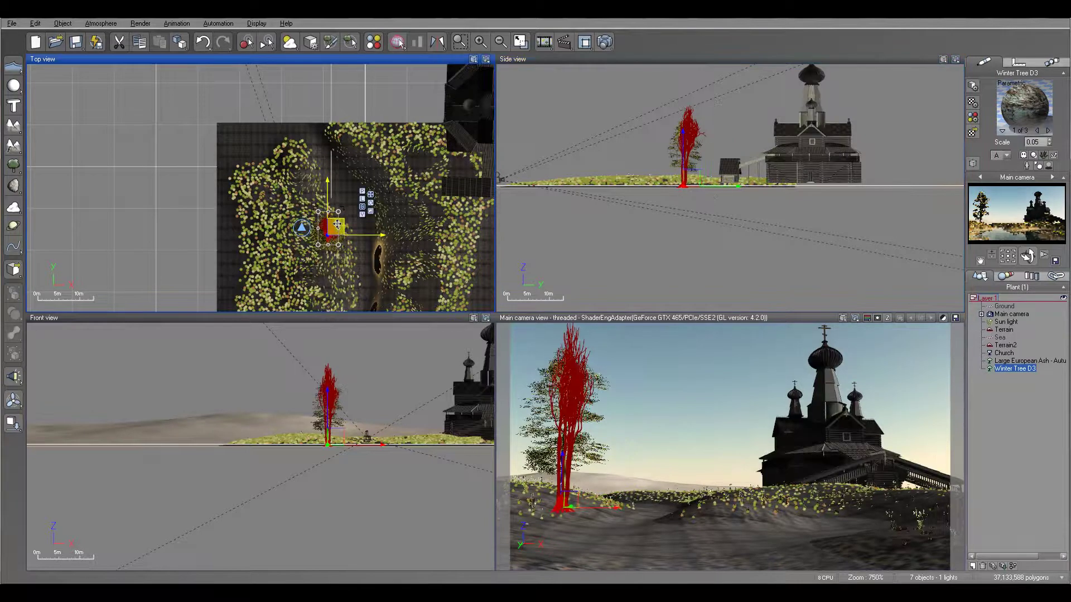
Render the main camera view to check the combined trees, and close the render display.
{"action": "left_click", "coordinate": [608, 44]}
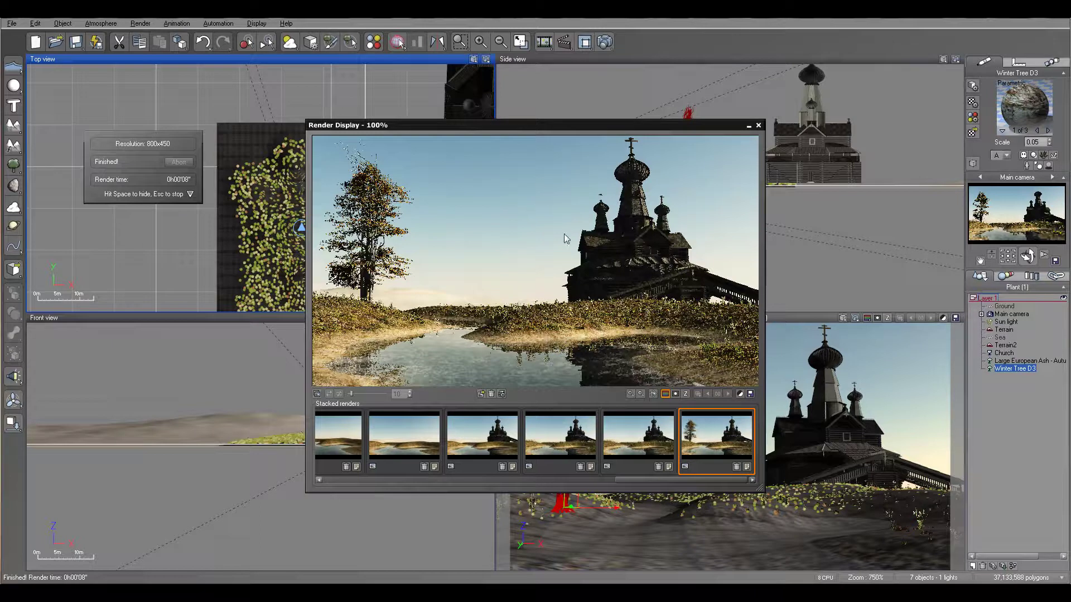
{"action": "left_click", "coordinate": [758, 126]}
Scale the Winter Tree D3 down slightly and shift it to sit centred on the ash tree's trunk.
{"action": "right_click_drag", "start_coordinate": [440, 209], "coordinate": [417, 148]}
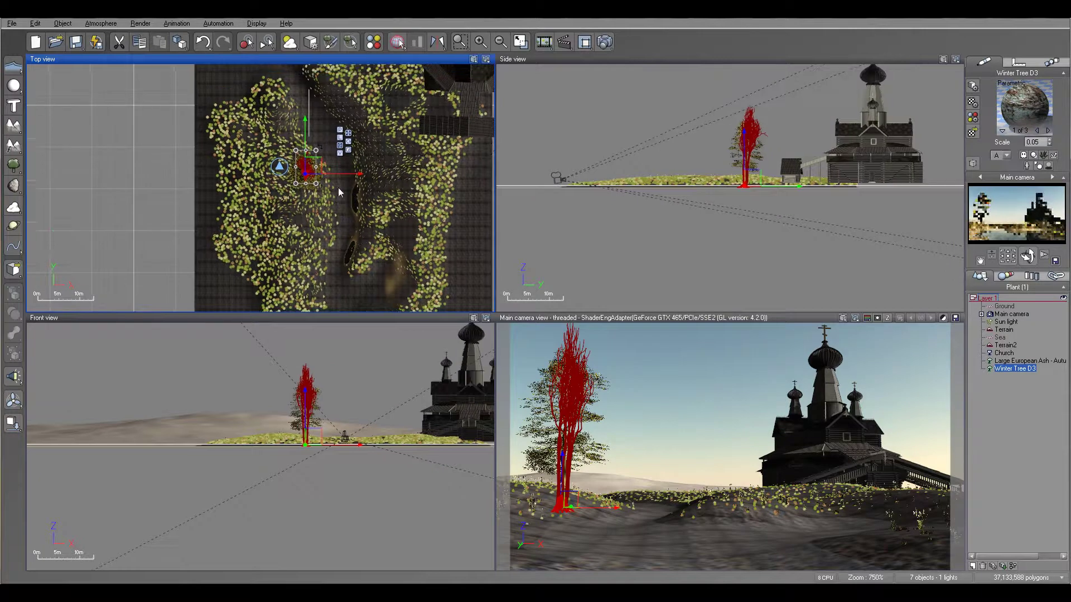
{"action": "left_click", "coordinate": [748, 178]}
{"action": "left_click_drag", "start_coordinate": [768, 106], "coordinate": [759, 117]}
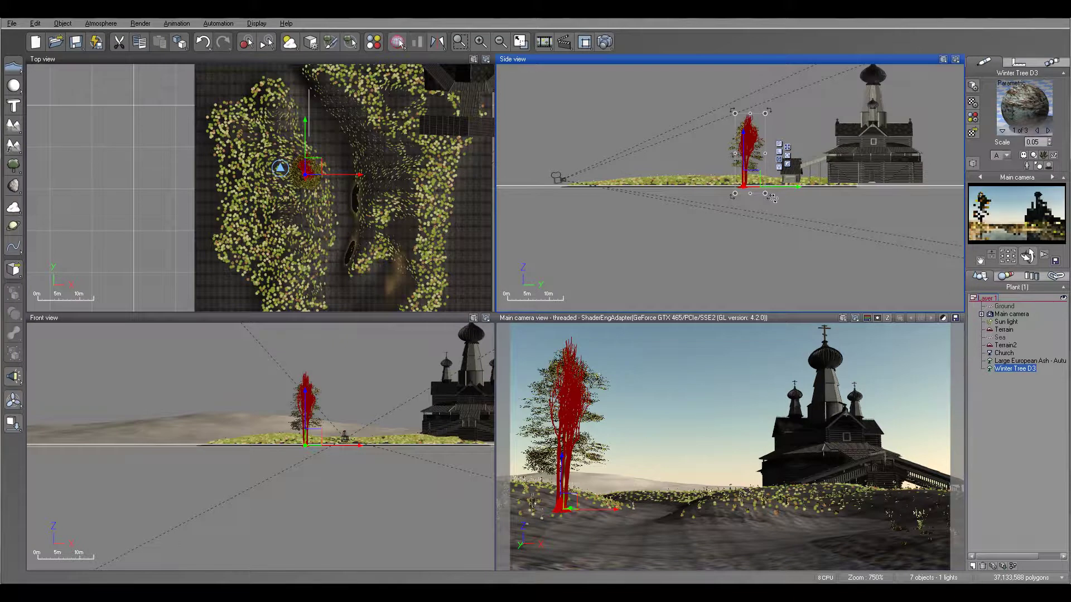
{"action": "left_click_drag", "start_coordinate": [761, 179], "coordinate": [765, 179]}
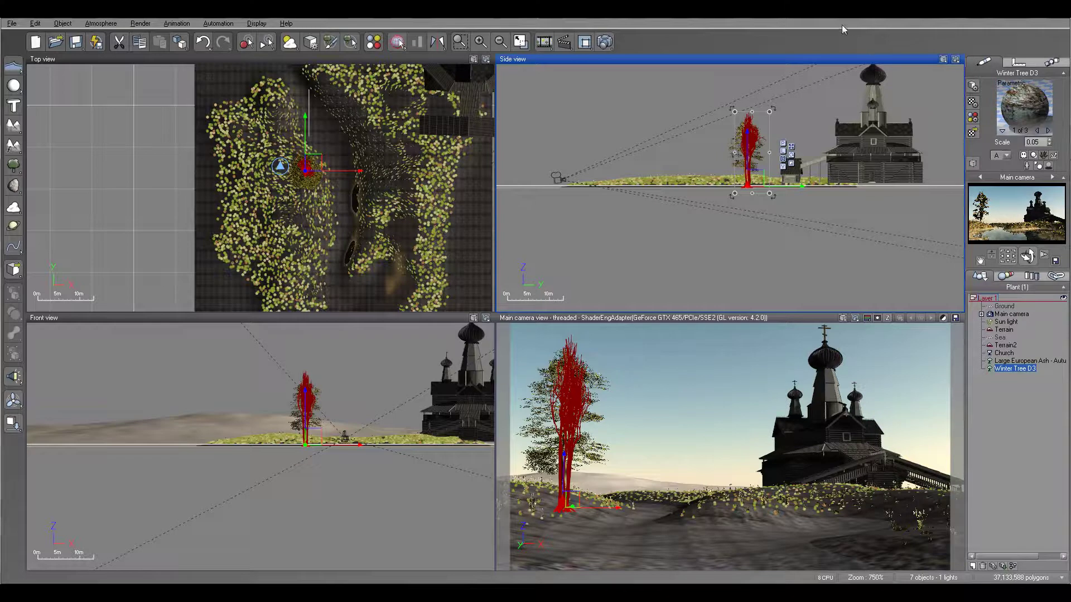
Create a new layer and move the Large European Ash and Winter Tree D3 into it.
{"action": "left_click", "coordinate": [972, 566]}
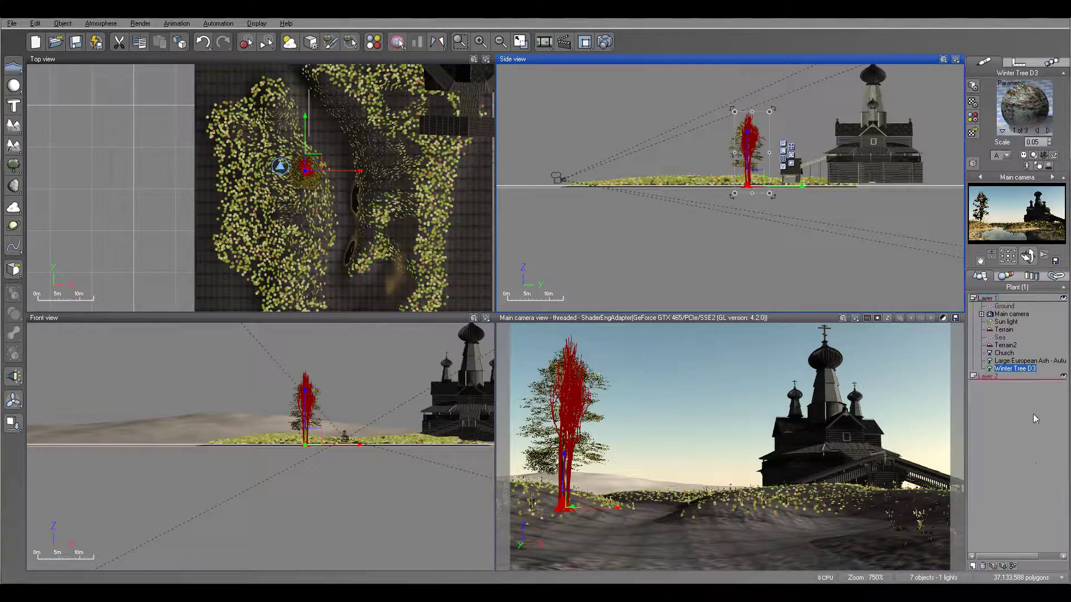
{"action": "left_click", "coordinate": [1009, 363]}
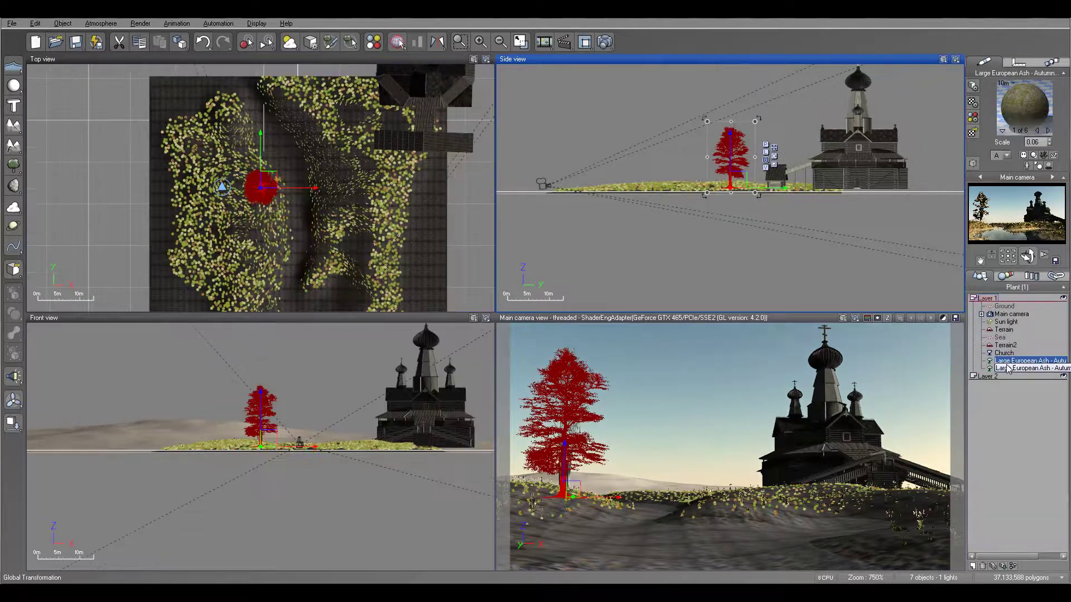
{"action": "left_click", "coordinate": [1010, 369], "text": "ctrl"}
{"action": "left_click_drag", "start_coordinate": [1007, 379], "coordinate": [1007, 380]}
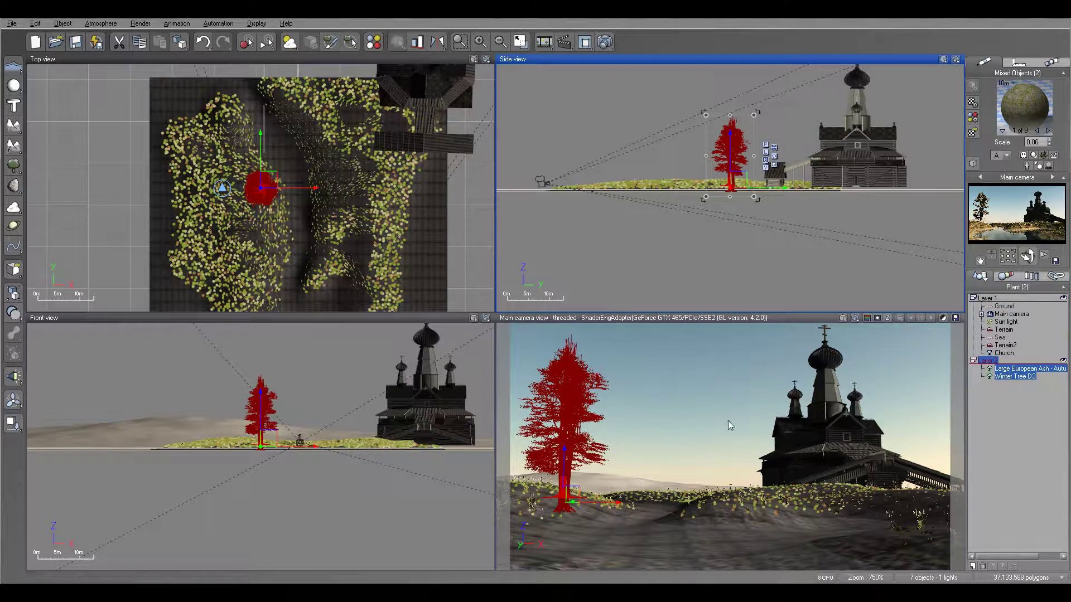
Add an Alder - Autumn tree and place it on the ground of the grassy shore in front of the church.
{"action": "scroll", "coordinate": [361, 175], "scroll_direction": "down", "scroll_amount": 2}
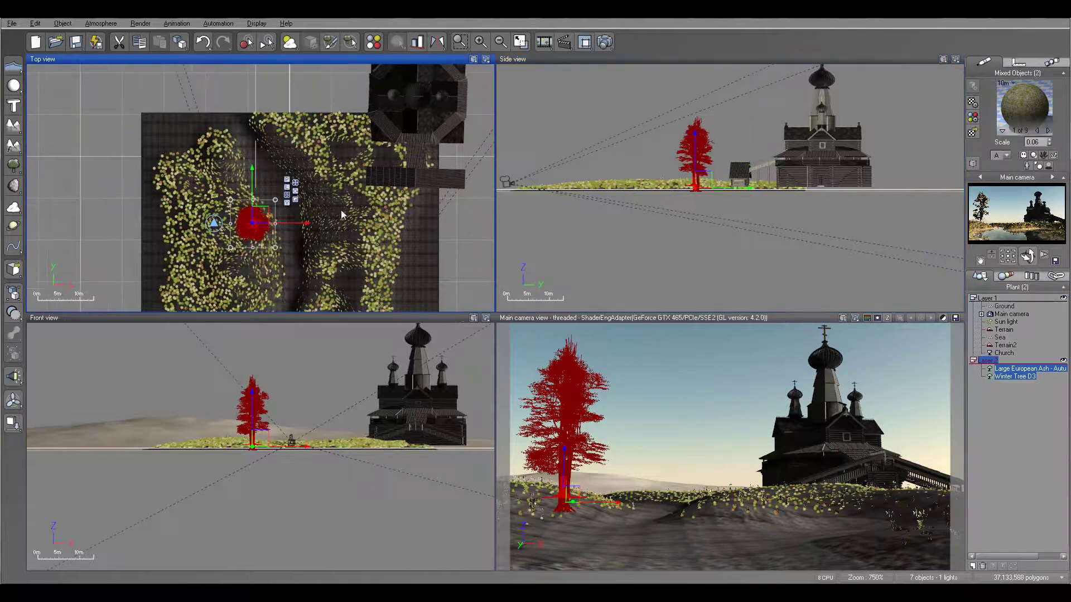
{"action": "left_click", "coordinate": [13, 166]}
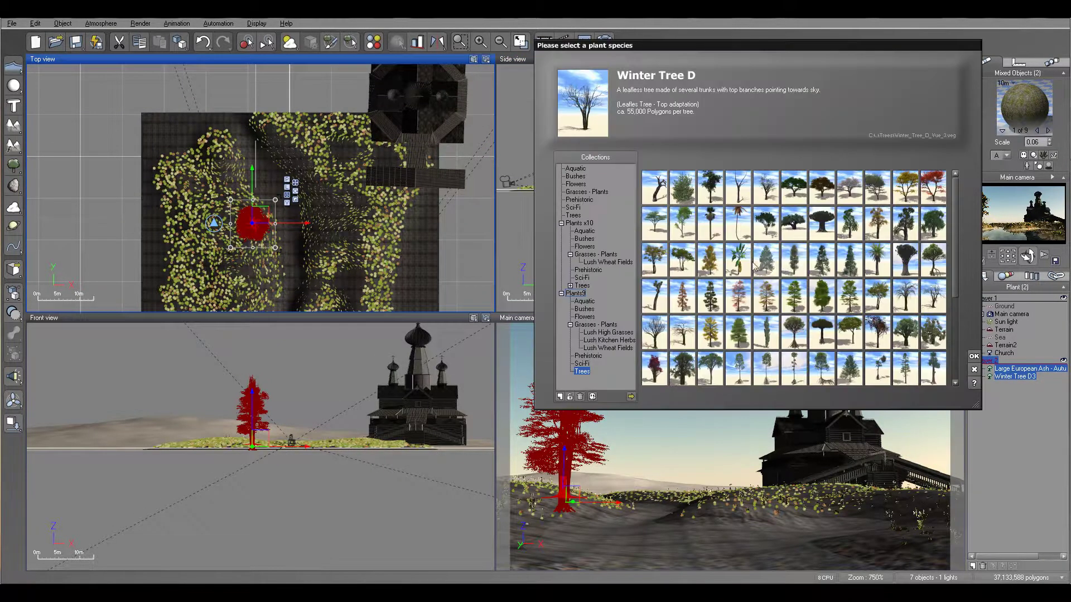
{"action": "left_click", "coordinate": [664, 260]}
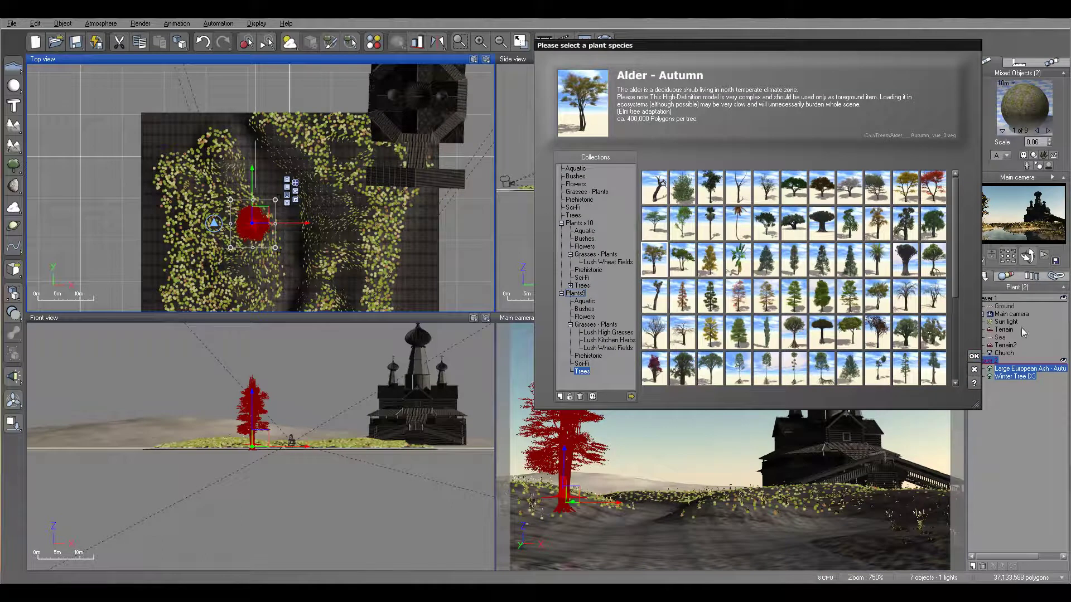
{"action": "left_click", "coordinate": [974, 357]}
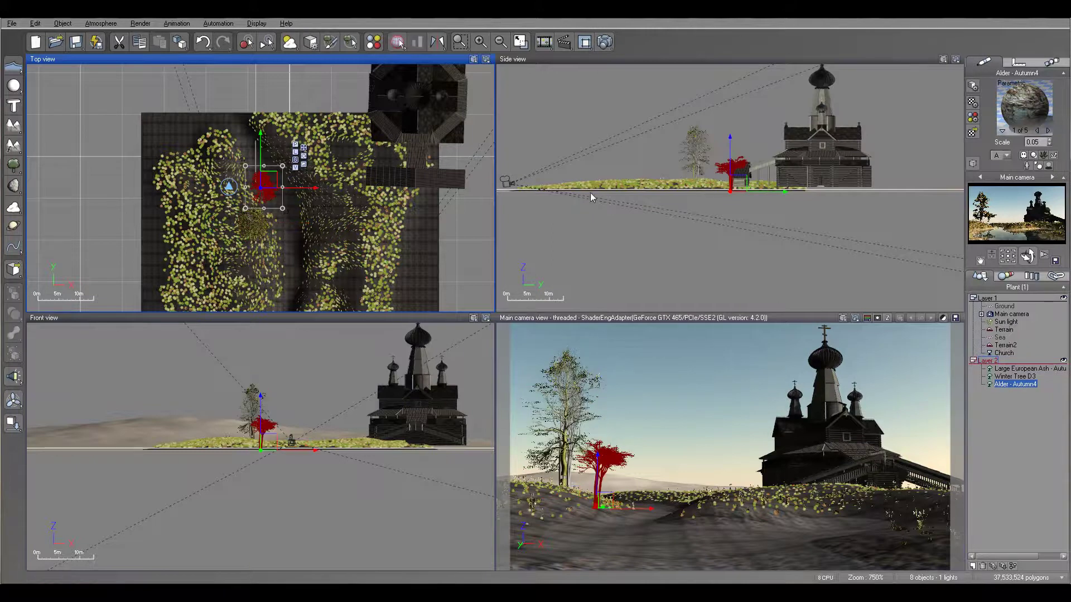
{"action": "left_click_drag", "start_coordinate": [268, 180], "coordinate": [344, 215]}
{"action": "left_click_drag", "start_coordinate": [697, 167], "coordinate": [696, 144]}
{"action": "left_click", "coordinate": [14, 424]}
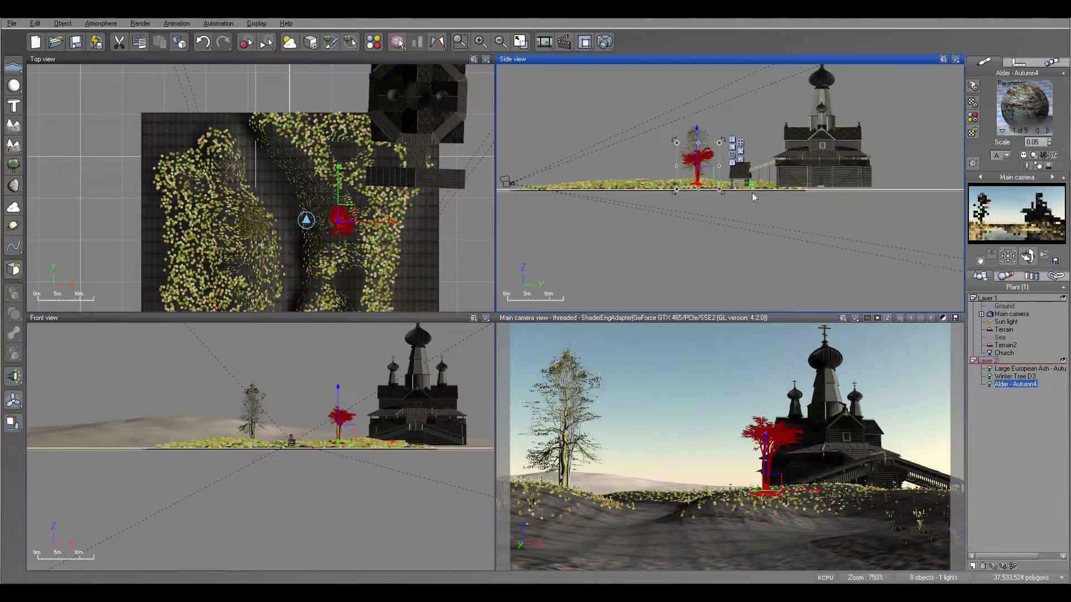
{"action": "left_click_drag", "start_coordinate": [355, 214], "coordinate": [343, 208]}
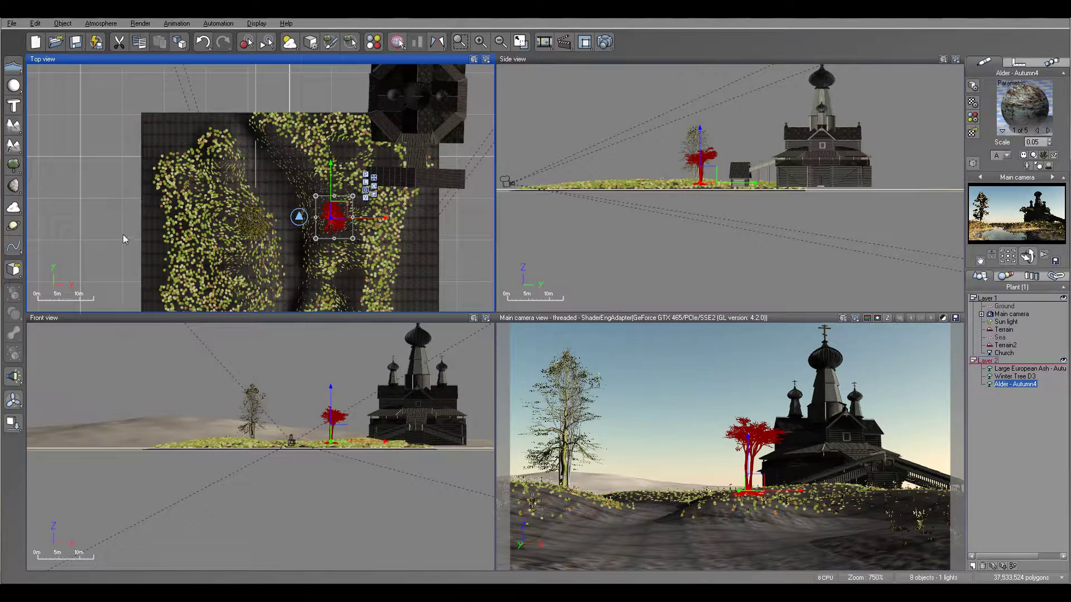
Add a Winter Tree C from the Trees collection and place it on the terrain at the alder's position.
{"action": "left_click", "coordinate": [13, 165]}
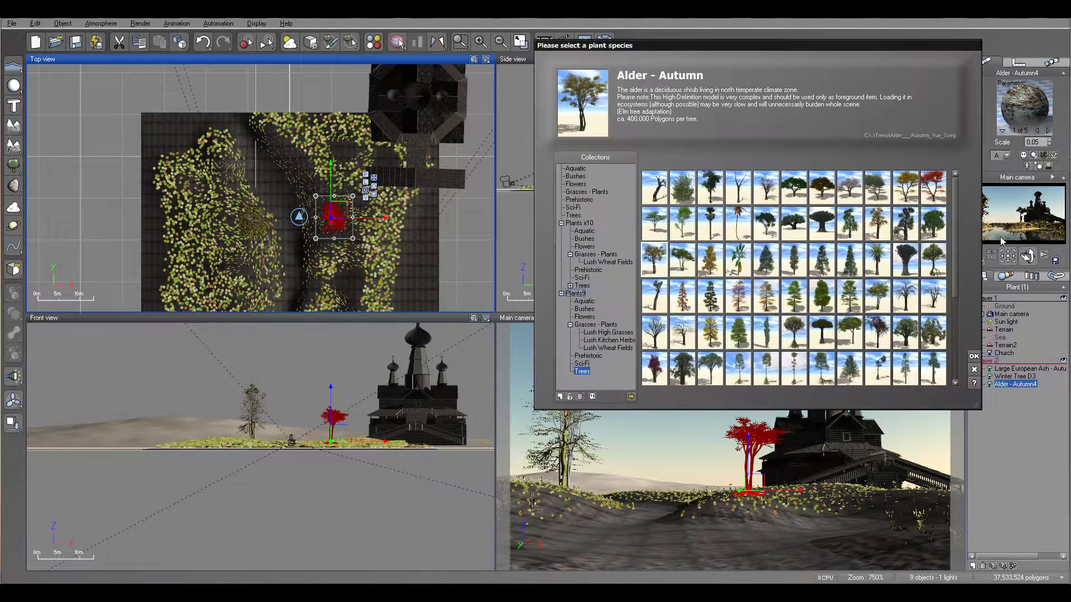
{"action": "scroll", "coordinate": [956, 299], "scroll_direction": "down", "scroll_amount": 2}
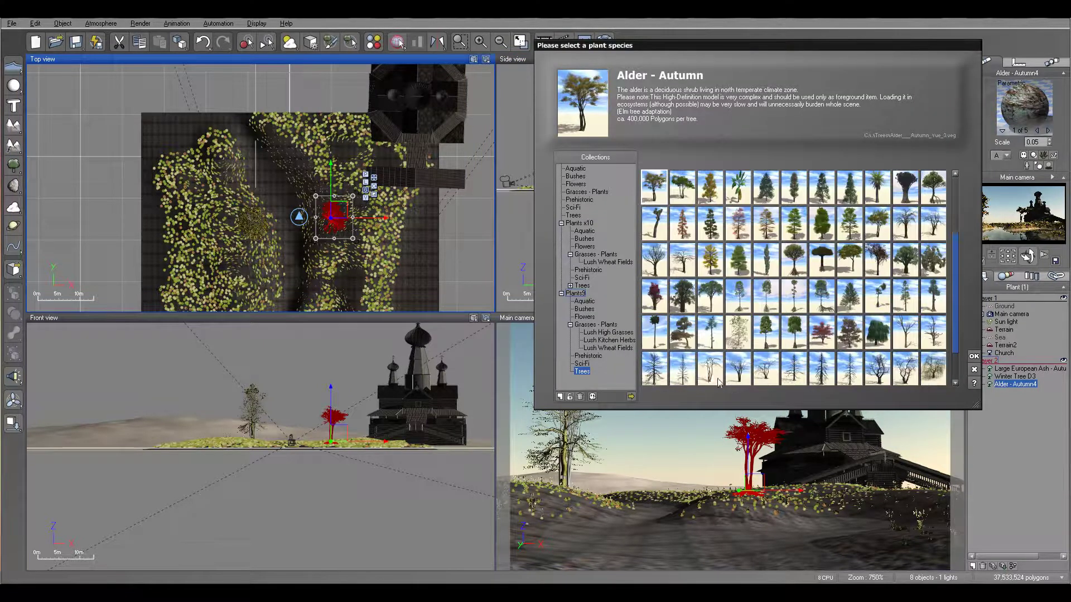
{"action": "left_click", "coordinate": [706, 367]}
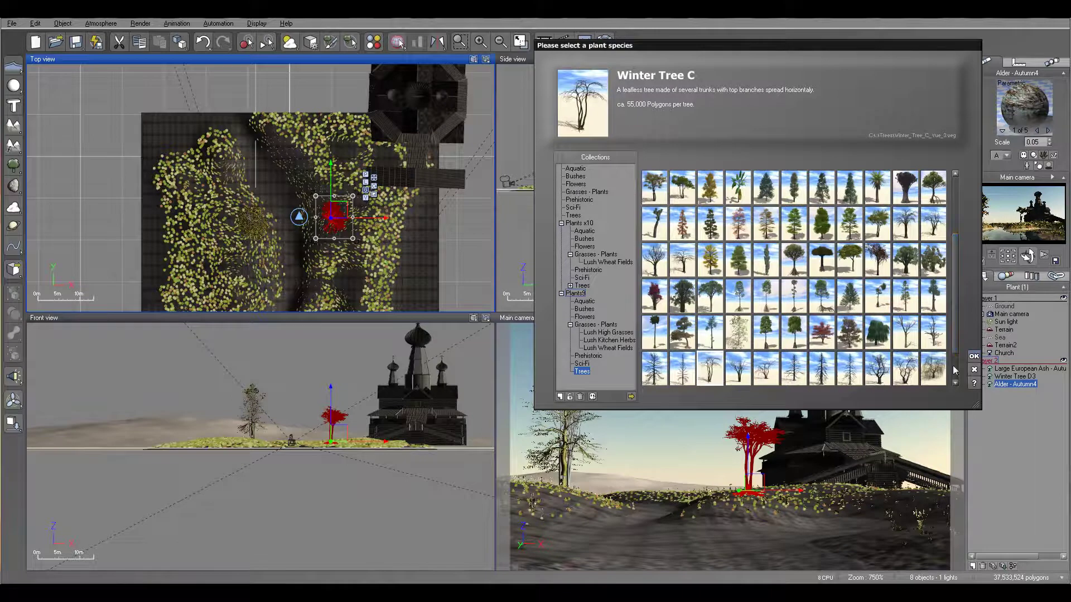
{"action": "left_click", "coordinate": [973, 358]}
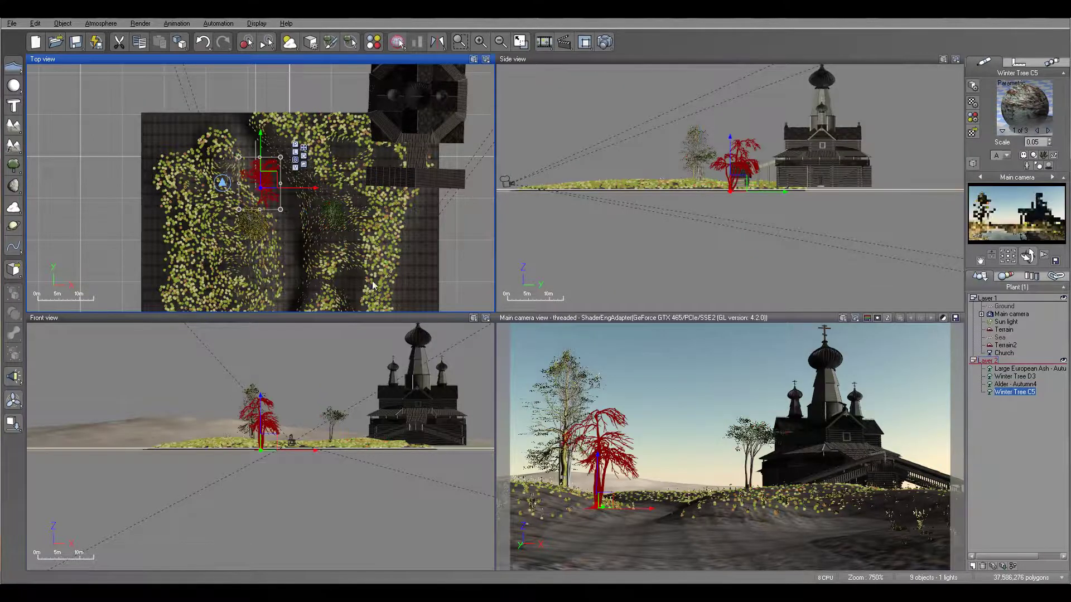
{"action": "left_click_drag", "start_coordinate": [271, 180], "coordinate": [371, 225]}
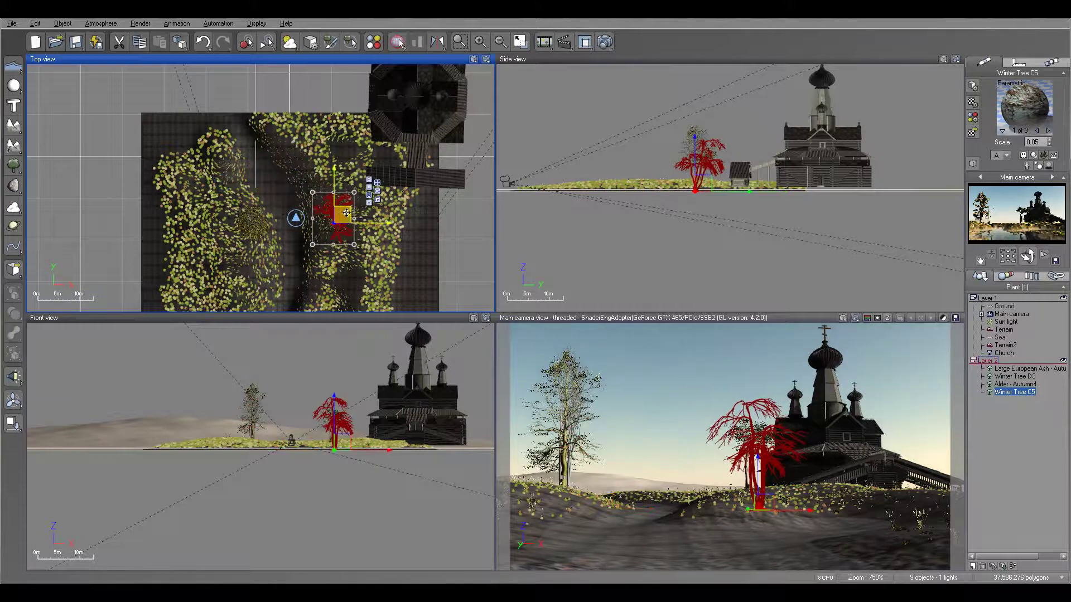
{"action": "scroll", "coordinate": [712, 192], "scroll_direction": "up", "scroll_amount": 3}
{"action": "left_click_drag", "start_coordinate": [684, 187], "coordinate": [683, 169]}
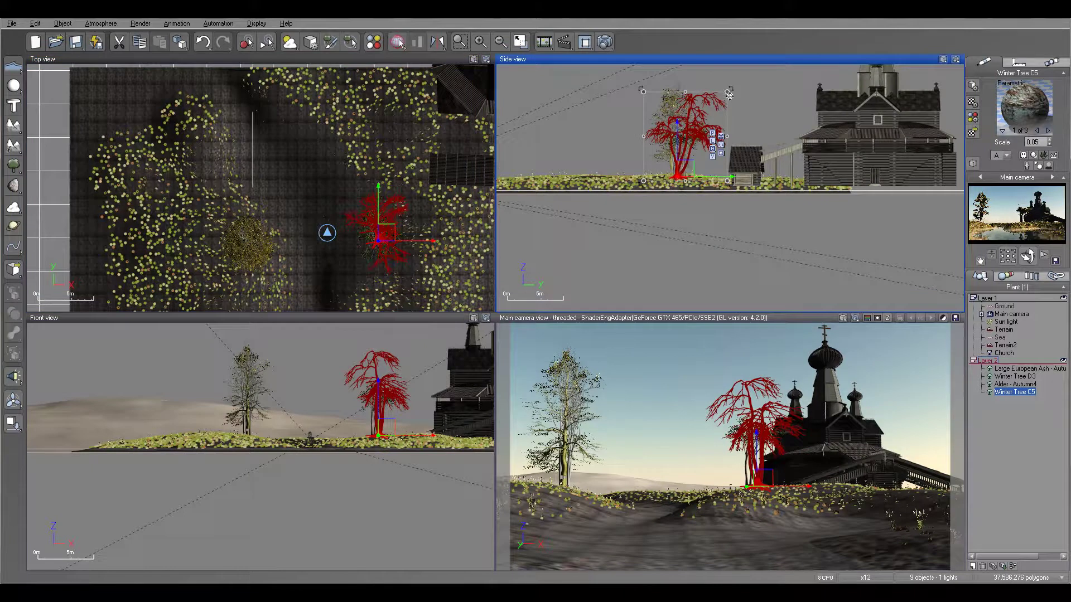
Shrink the Winter Tree C to about the alder's size, align it with the alder's trunk and rotate it.
{"action": "left_click_drag", "start_coordinate": [721, 89], "coordinate": [705, 112]}
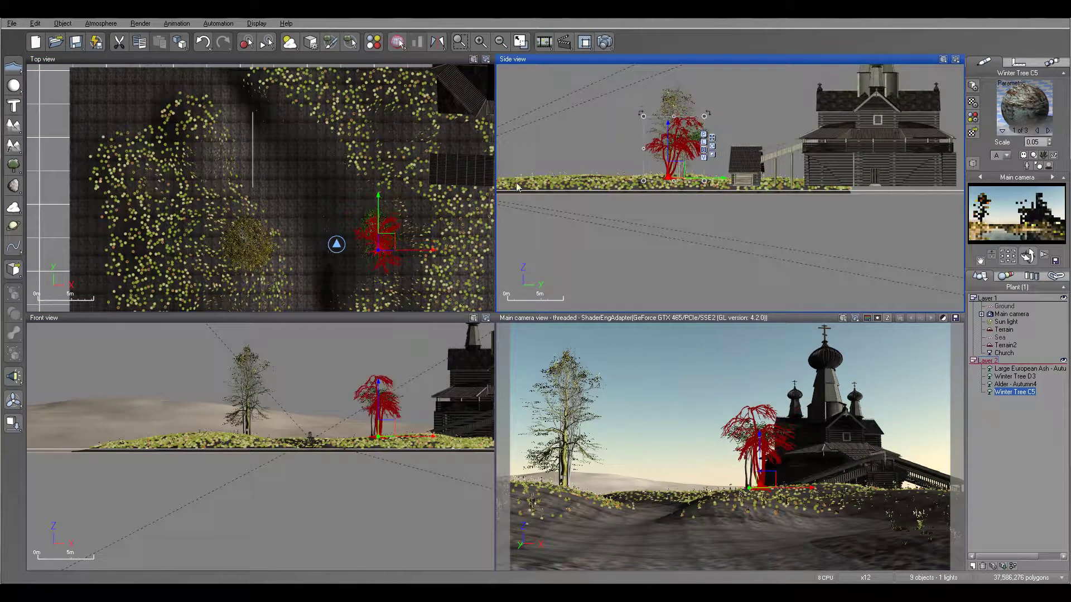
{"action": "left_click", "coordinate": [382, 237]}
{"action": "left_click_drag", "start_coordinate": [382, 237], "coordinate": [379, 234]}
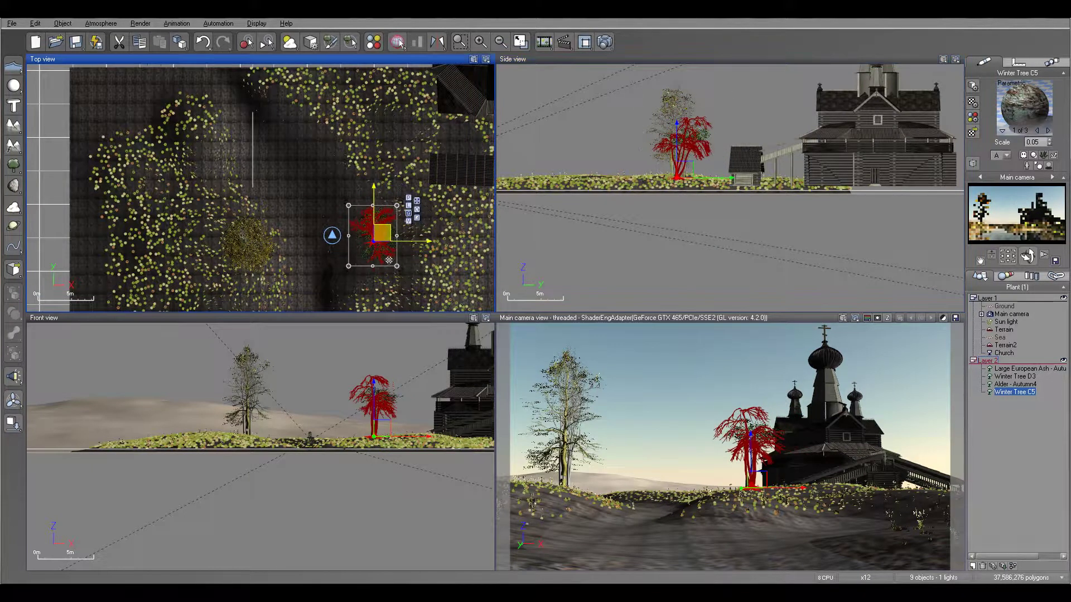
{"action": "left_click_drag", "start_coordinate": [402, 272], "coordinate": [388, 233]}
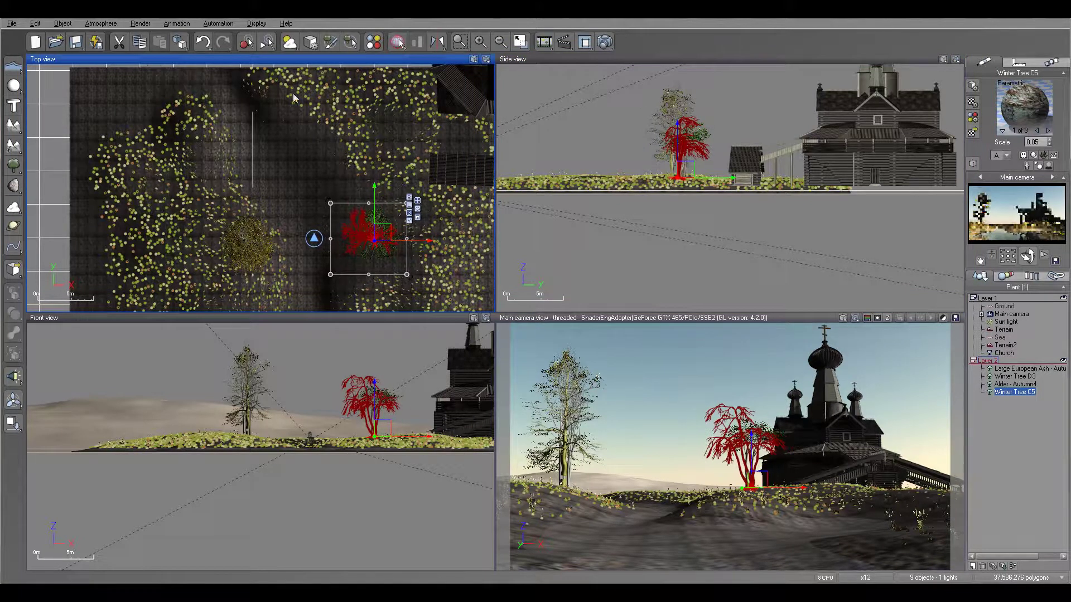
Add an HD Lime Tree - Autumn and place it on the ground by the church's long stairway, at the terrain's edge.
{"action": "scroll", "coordinate": [131, 227], "scroll_direction": "down", "scroll_amount": 3}
{"action": "left_click", "coordinate": [13, 165]}
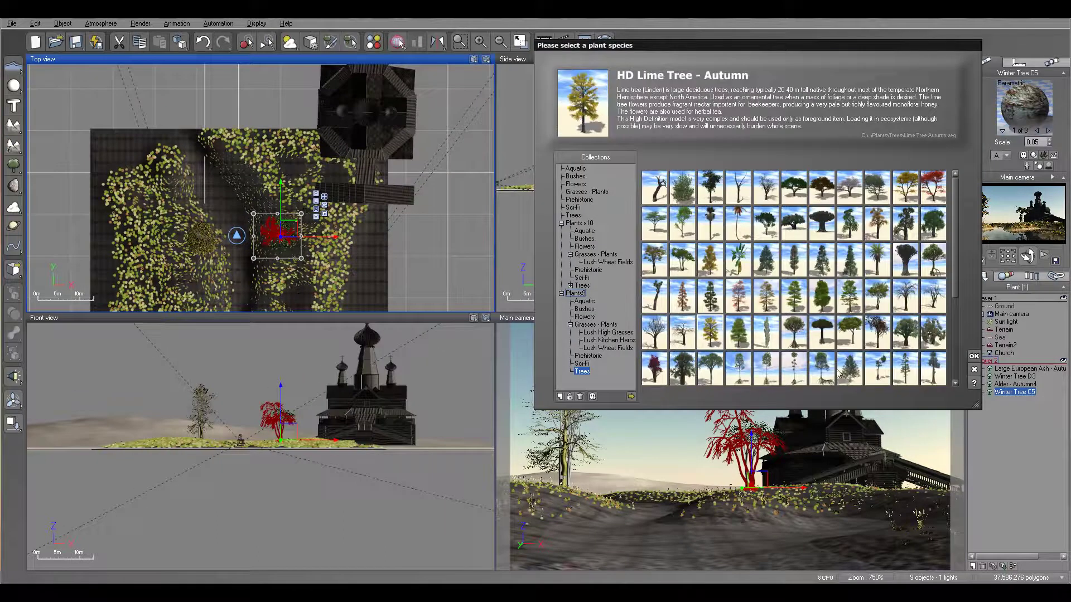
{"action": "left_click", "coordinate": [974, 370]}
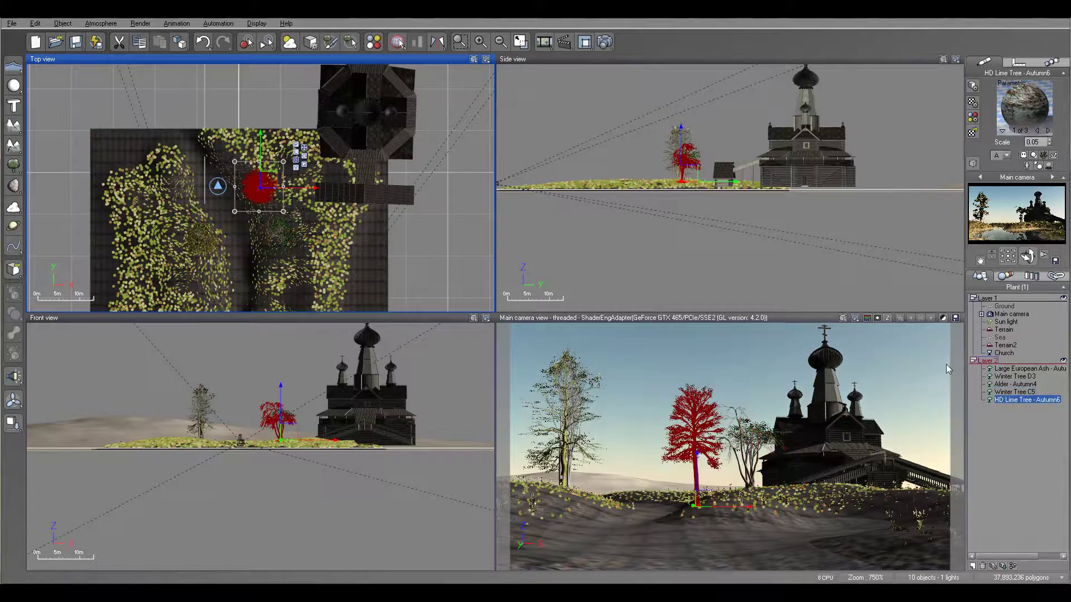
{"action": "left_click_drag", "start_coordinate": [267, 184], "coordinate": [392, 220]}
{"action": "left_click", "coordinate": [711, 190]}
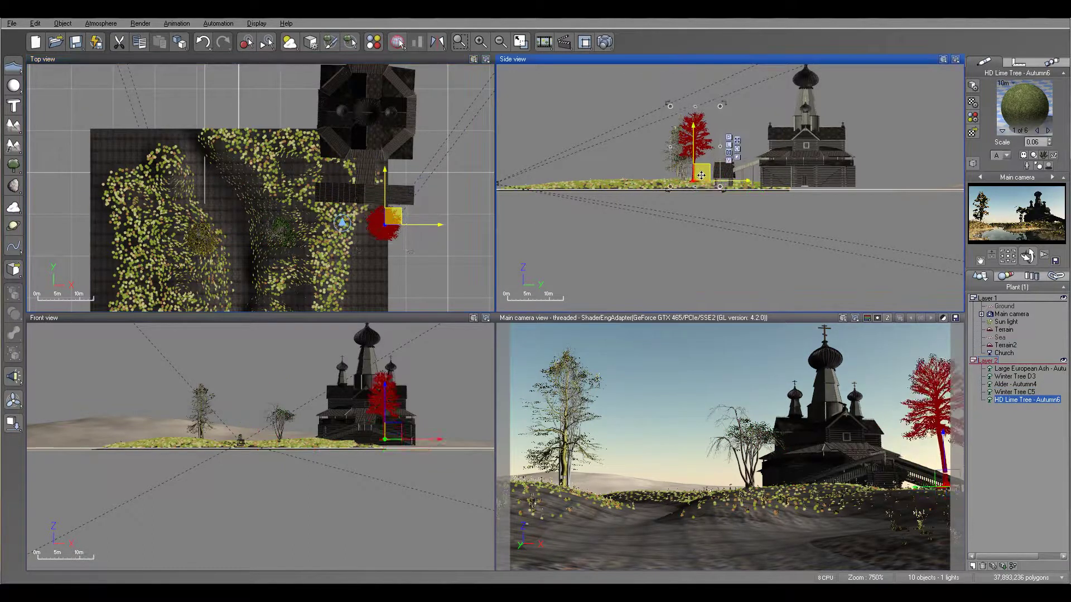
{"action": "left_click_drag", "start_coordinate": [701, 179], "coordinate": [702, 185]}
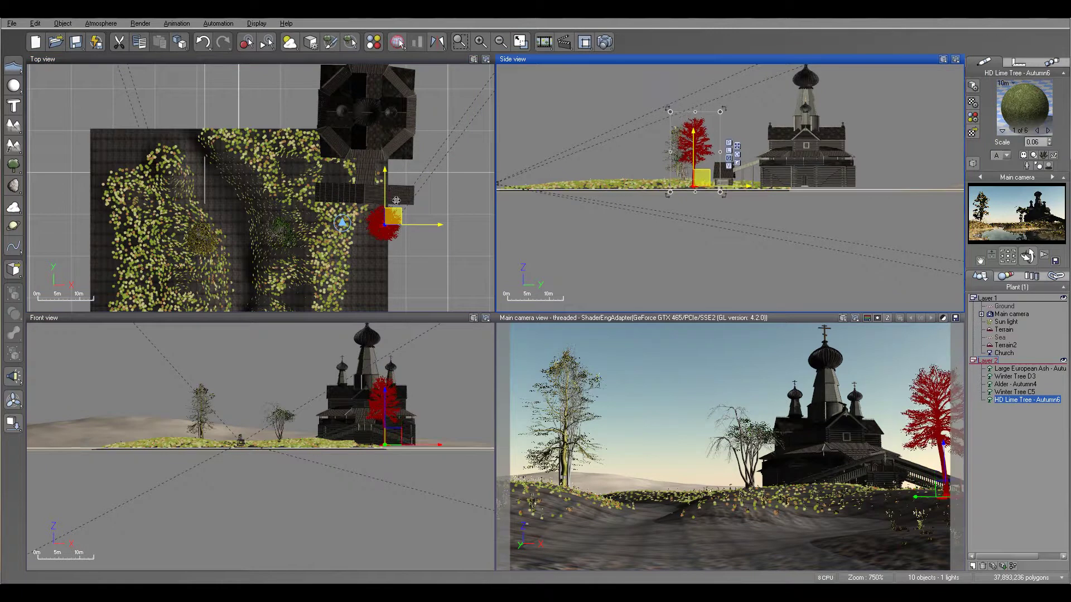
{"action": "left_click_drag", "start_coordinate": [393, 217], "coordinate": [385, 219]}
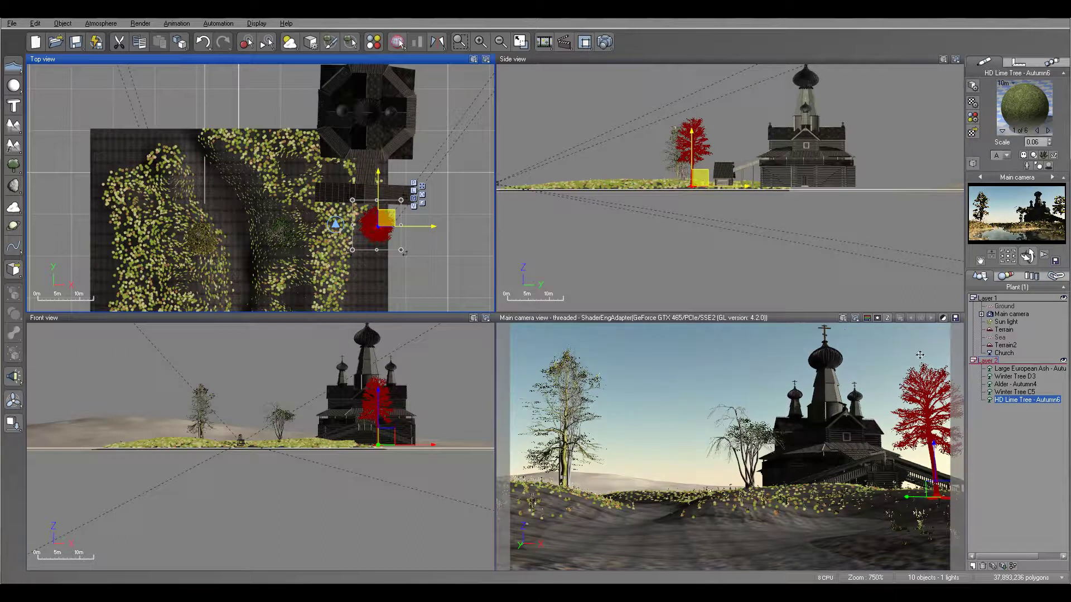
Add a Large European Ash - Autumn Red and place it beside the church, behind the grassy terrain.
{"action": "left_click", "coordinate": [15, 167]}
{"action": "left_click", "coordinate": [731, 300]}
{"action": "left_click", "coordinate": [974, 357]}
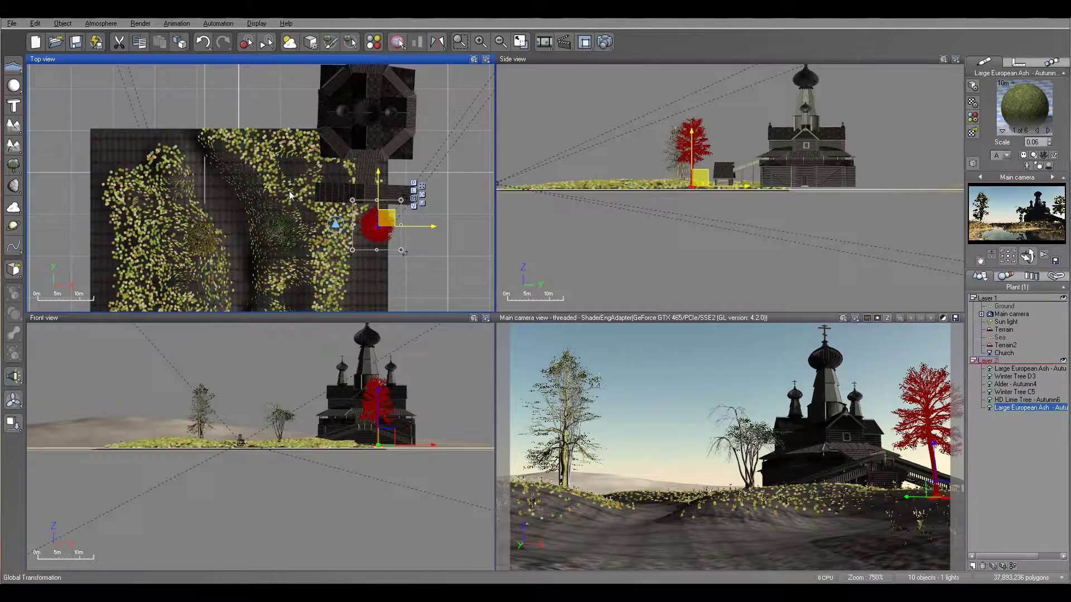
{"action": "left_click_drag", "start_coordinate": [391, 219], "coordinate": [321, 95]}
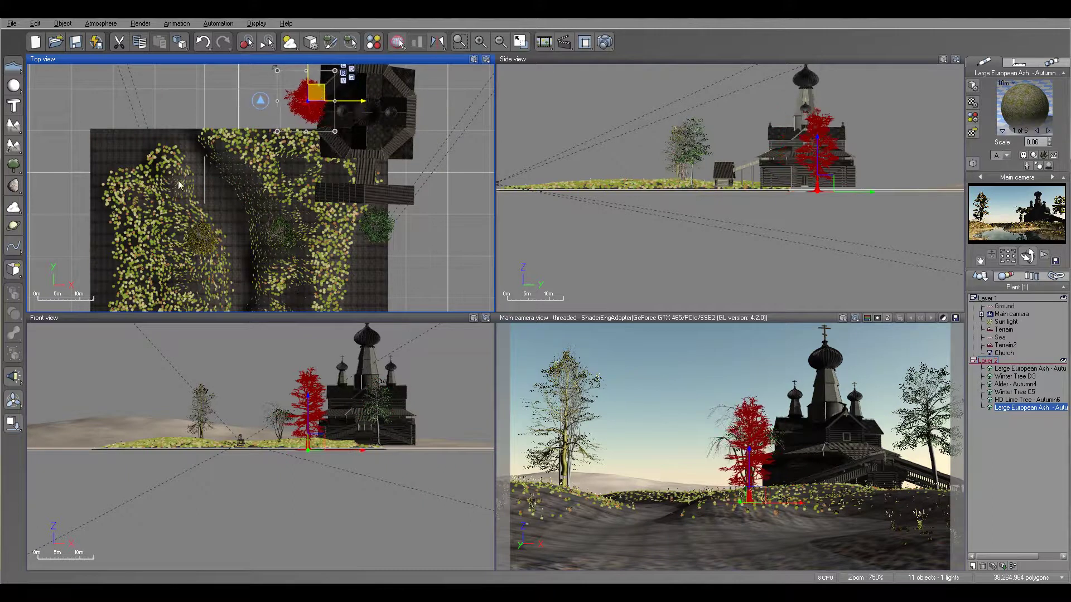
Add another Large European Ash - Autumn Red and place it on the grassy bank across from the church, near the earlier ash.
{"action": "left_click", "coordinate": [1025, 106]}
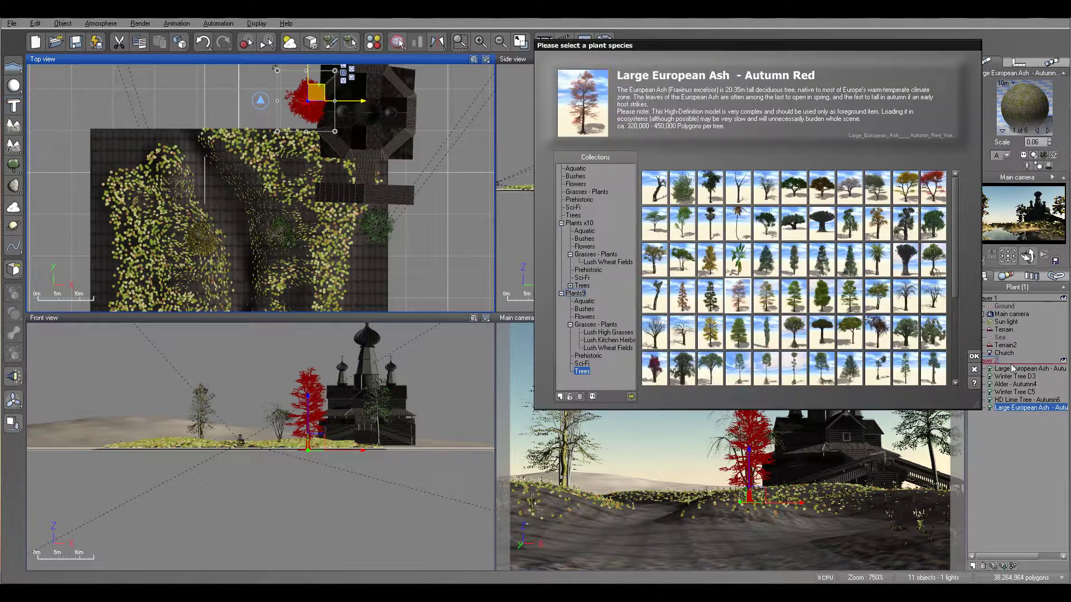
{"action": "left_click", "coordinate": [974, 356]}
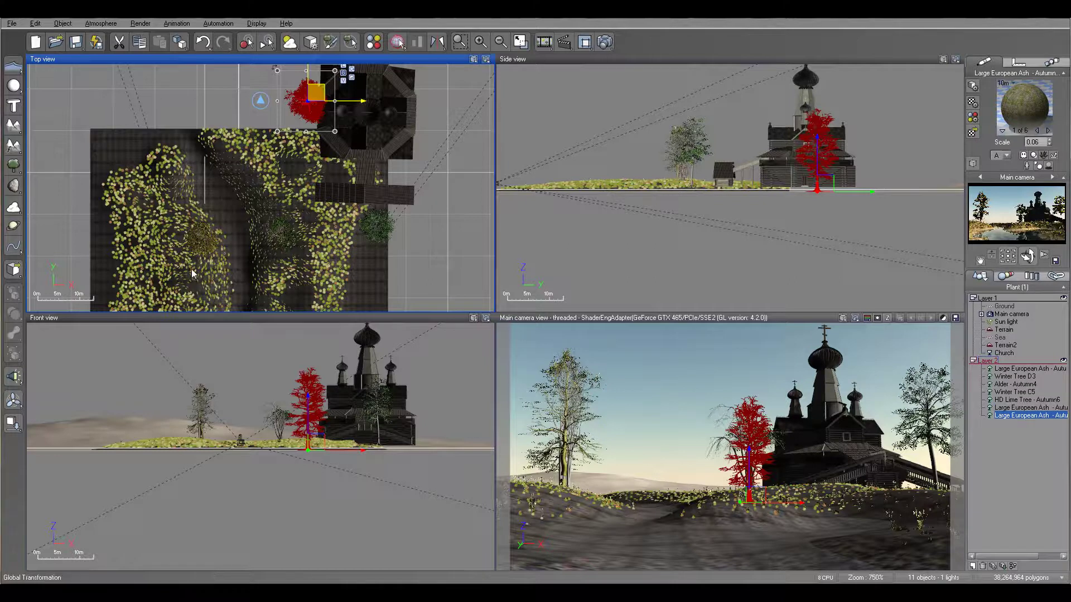
{"action": "left_click_drag", "start_coordinate": [271, 189], "coordinate": [183, 197]}
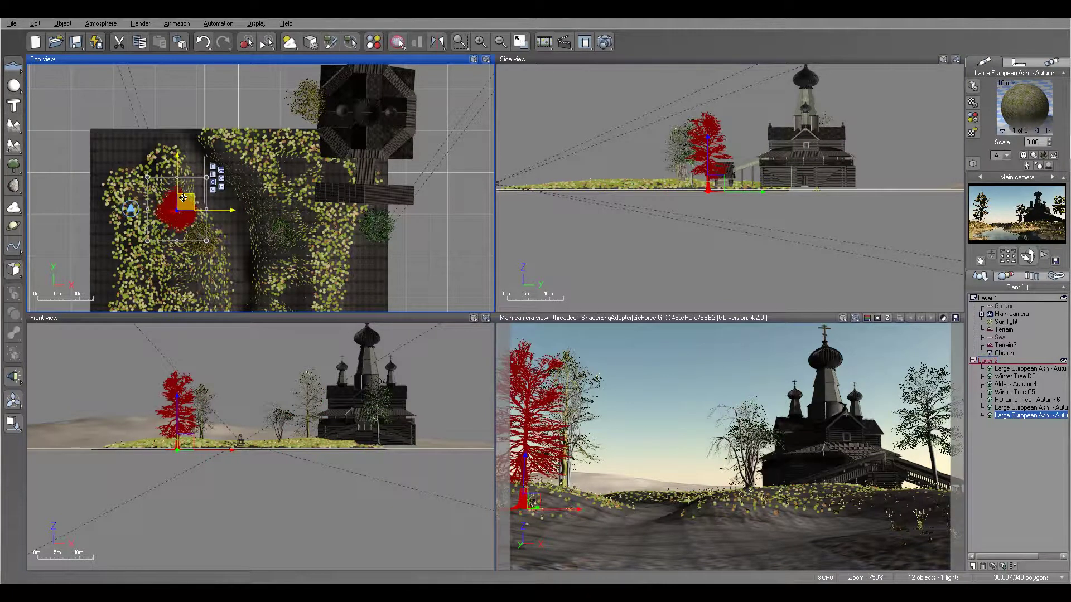
Render the main camera view to check the newly added ash, and close the render without changing the post-render options.
{"action": "left_click", "coordinate": [602, 42]}
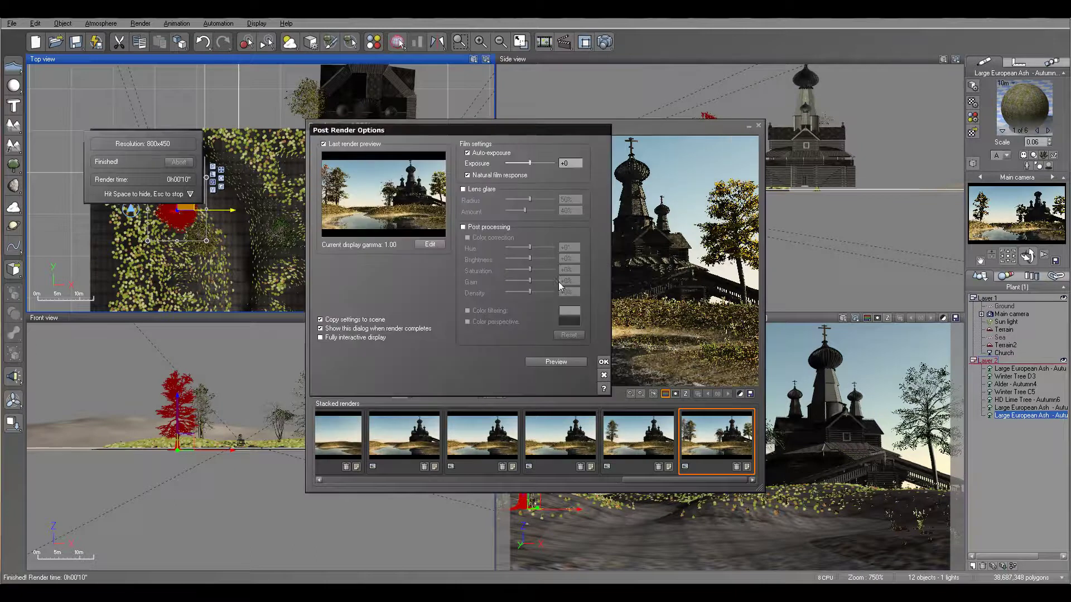
{"action": "left_click", "coordinate": [603, 361]}
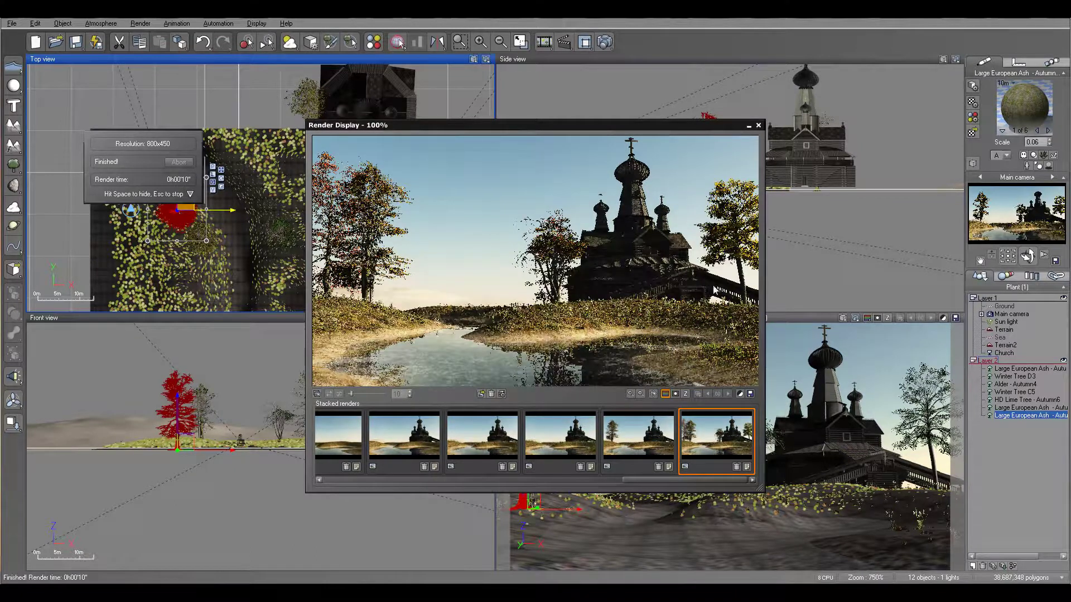
{"action": "left_click", "coordinate": [758, 126]}
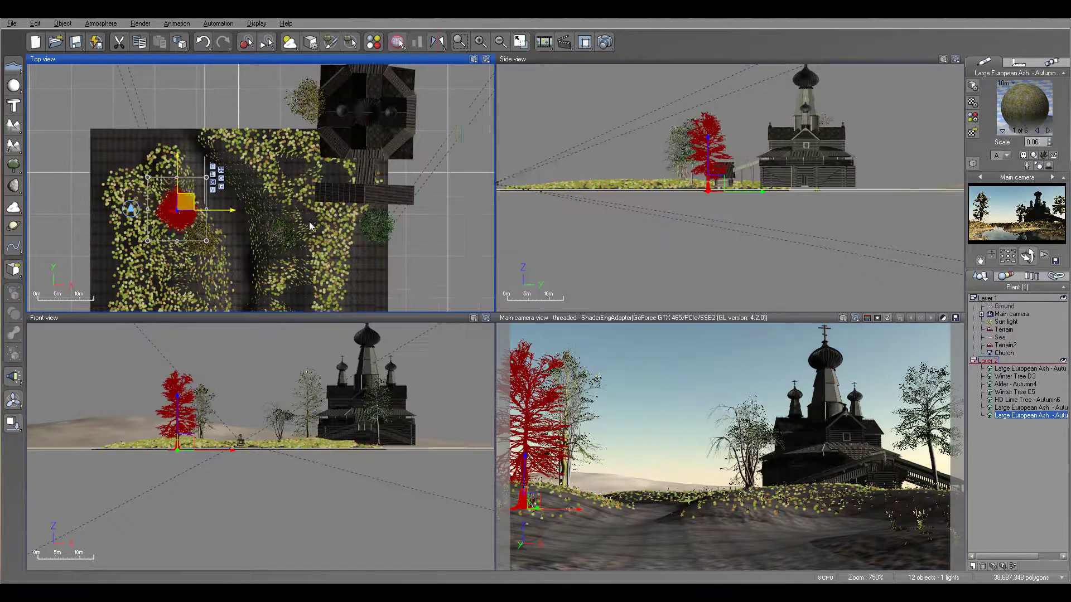
Shrink the newly added European ash and adjust its position beside the taller ash on the grassy bank.
{"action": "left_click_drag", "start_coordinate": [273, 157], "coordinate": [263, 182]}
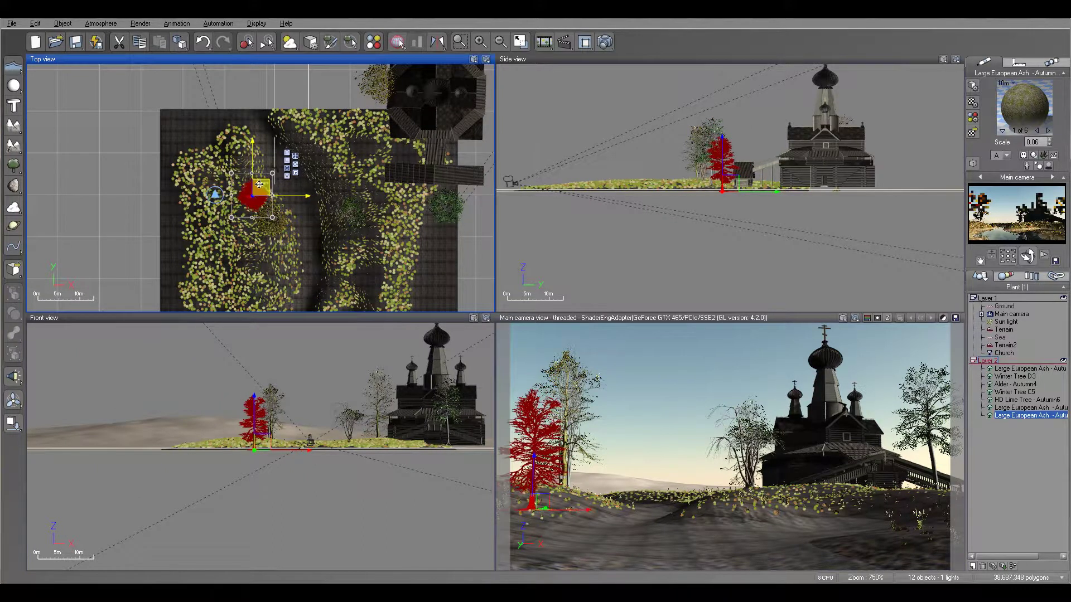
{"action": "right_click_drag", "start_coordinate": [345, 150], "coordinate": [343, 140]}
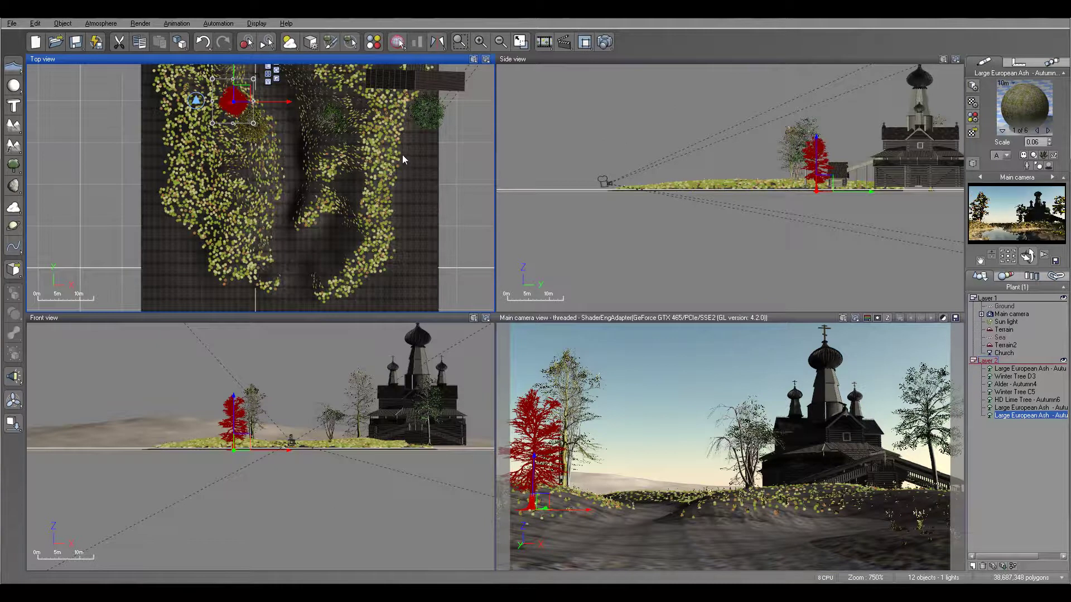
{"action": "right_click_drag", "start_coordinate": [404, 144], "coordinate": [371, 163]}
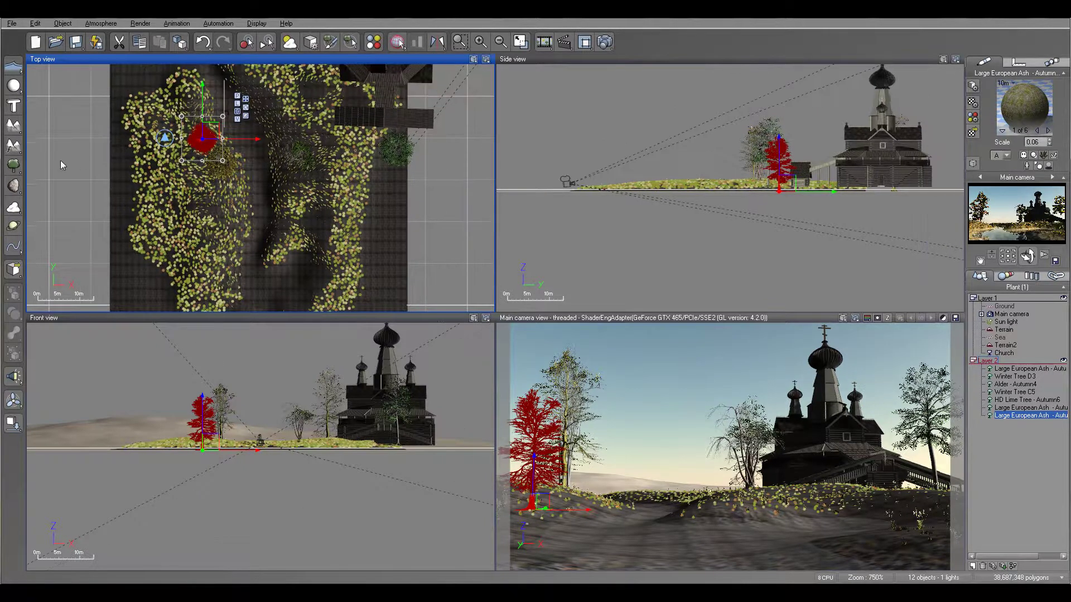
Add an Alder - Autumn and place it on the church-side grassy strip, just in front of the long stairway.
{"action": "left_click", "coordinate": [13, 165]}
{"action": "left_click", "coordinate": [654, 259]}
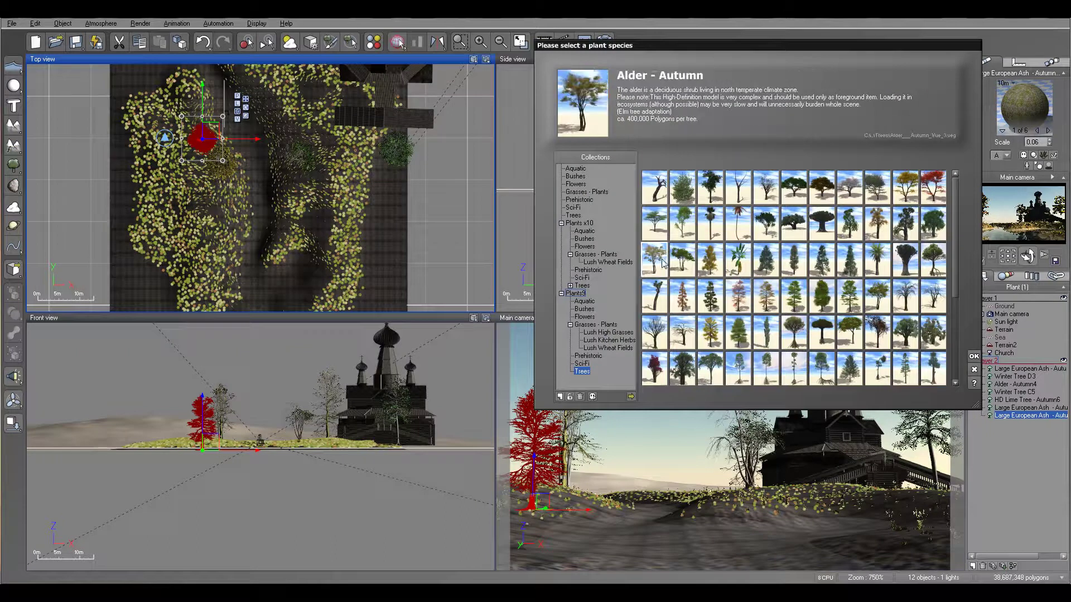
{"action": "left_click", "coordinate": [974, 357]}
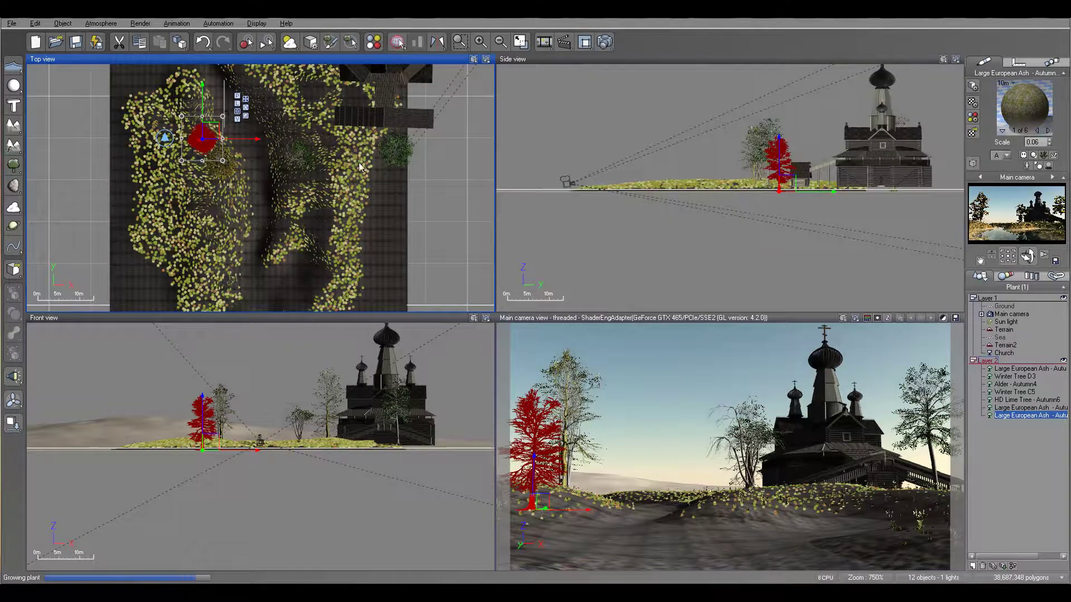
{"action": "left_click_drag", "start_coordinate": [202, 139], "coordinate": [372, 158]}
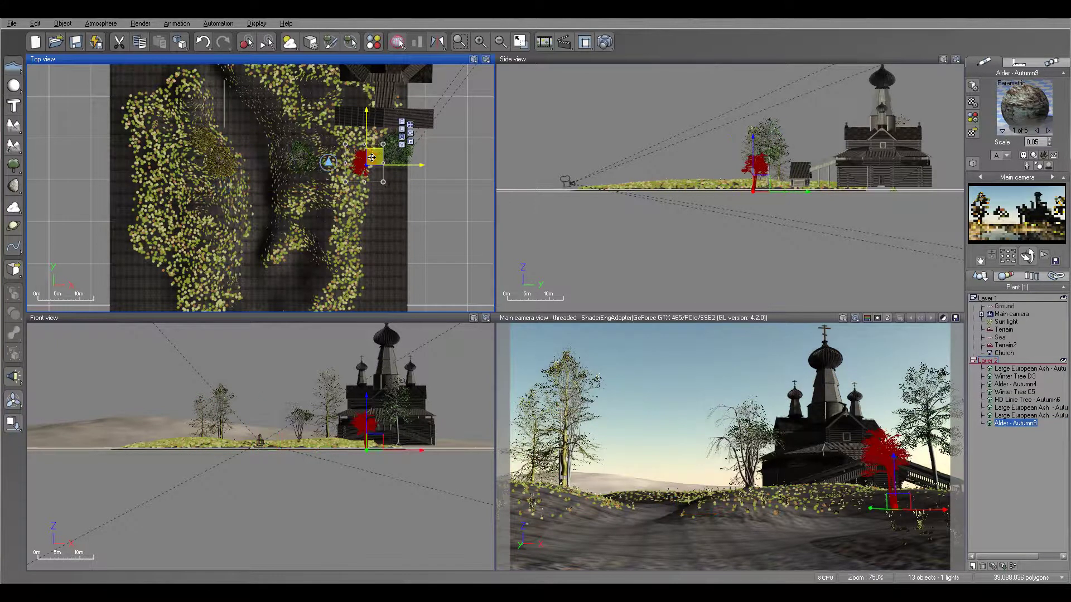
Sink the alder's trunk below the ground and move the tree beside the HD lime tree at the terrain's edge.
{"action": "scroll", "coordinate": [761, 173], "scroll_direction": "up", "scroll_amount": 2}
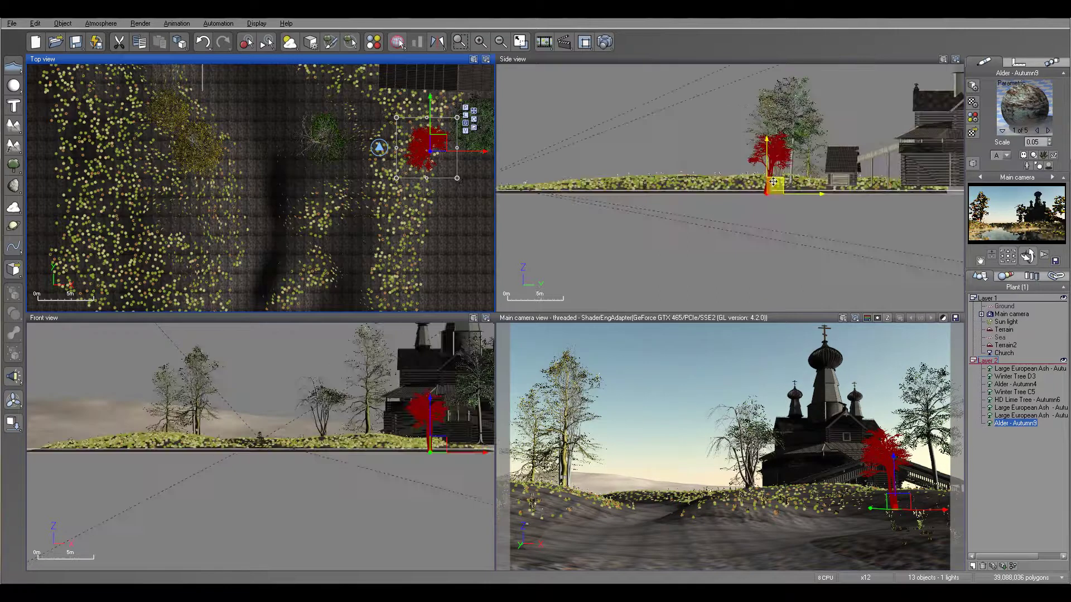
{"action": "left_click_drag", "start_coordinate": [773, 193], "coordinate": [774, 201]}
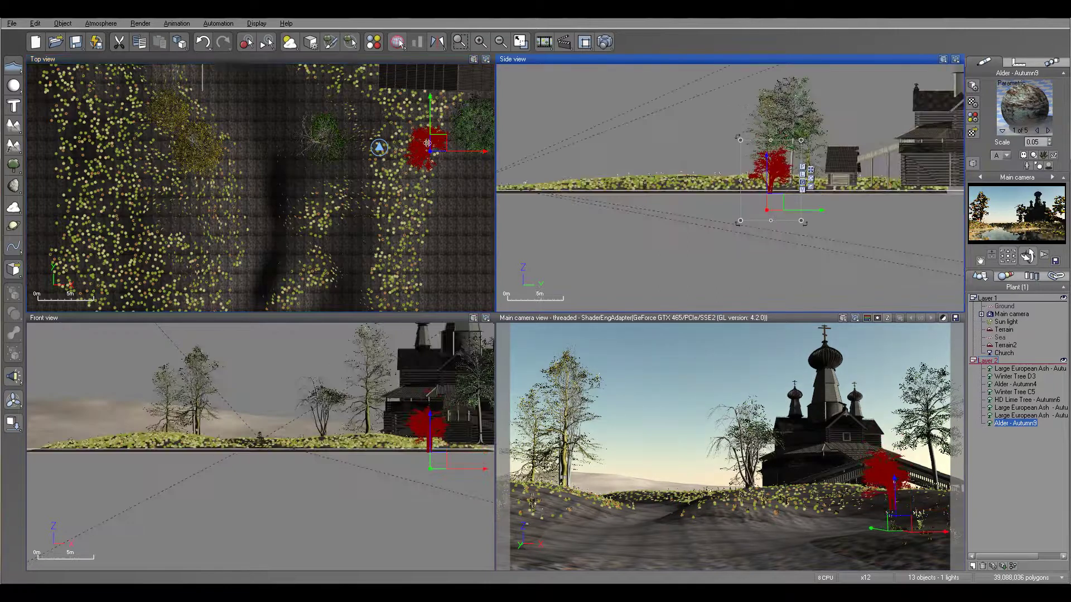
{"action": "left_click", "coordinate": [395, 141]}
{"action": "left_click_drag", "start_coordinate": [446, 132], "coordinate": [471, 130]}
{"action": "left_click_drag", "start_coordinate": [471, 130], "coordinate": [493, 129]}
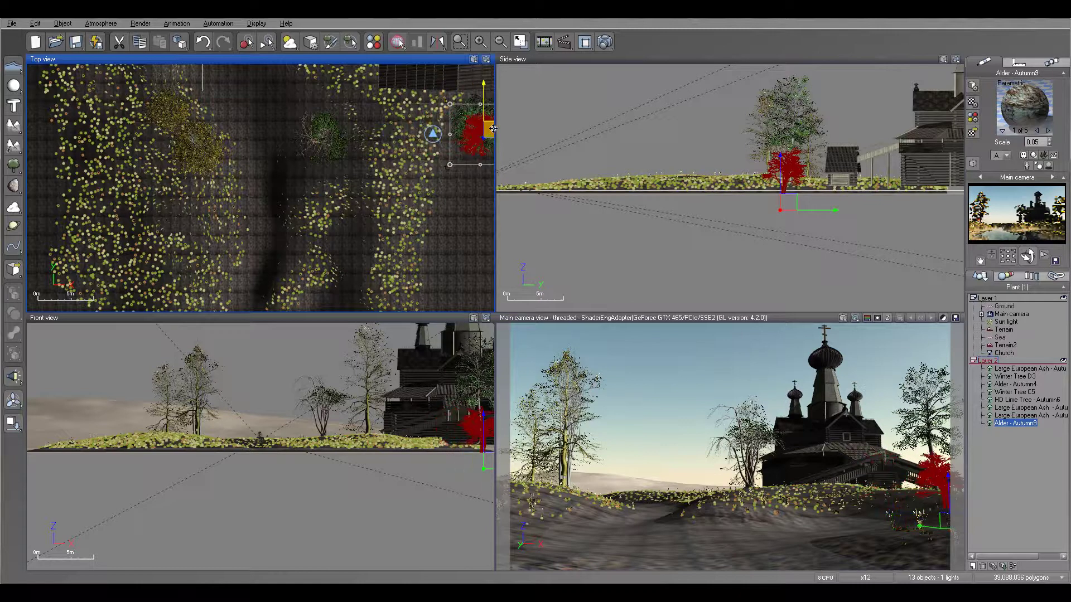
Add an Autumn White Birch and place it on the open ground on the church's far side, away from the terrain.
{"action": "key", "text": "ctrl+f"}
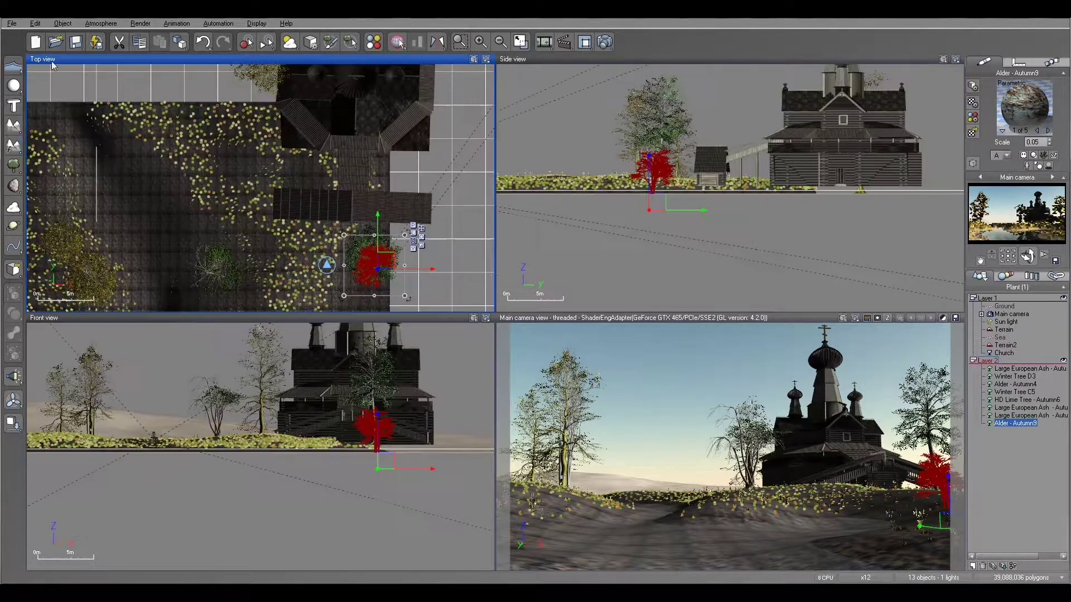
{"action": "left_click", "coordinate": [13, 166]}
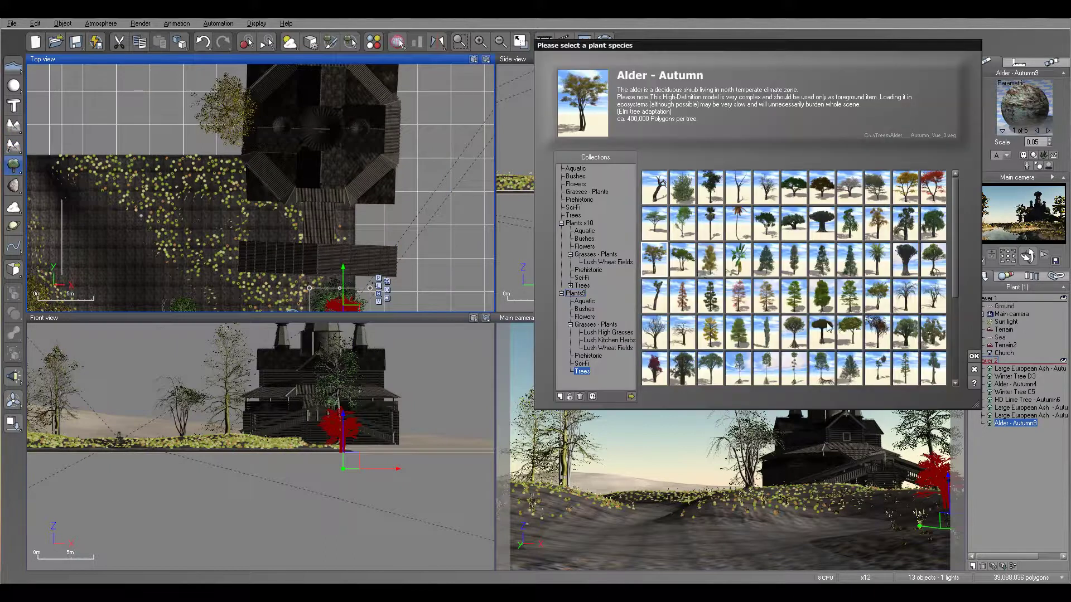
{"action": "left_click", "coordinate": [973, 370]}
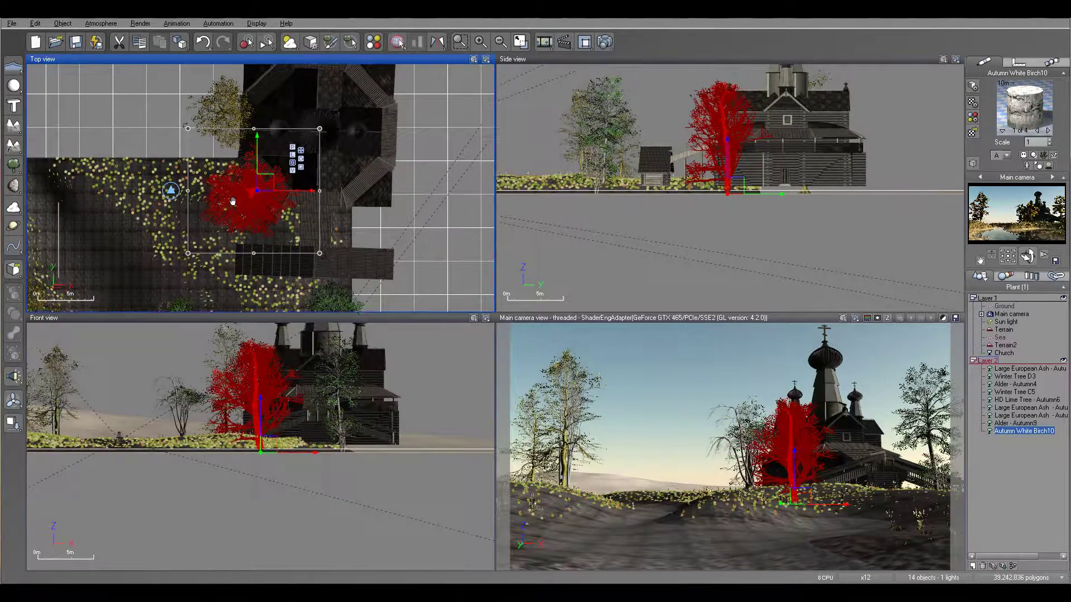
{"action": "left_click_drag", "start_coordinate": [228, 231], "coordinate": [422, 175]}
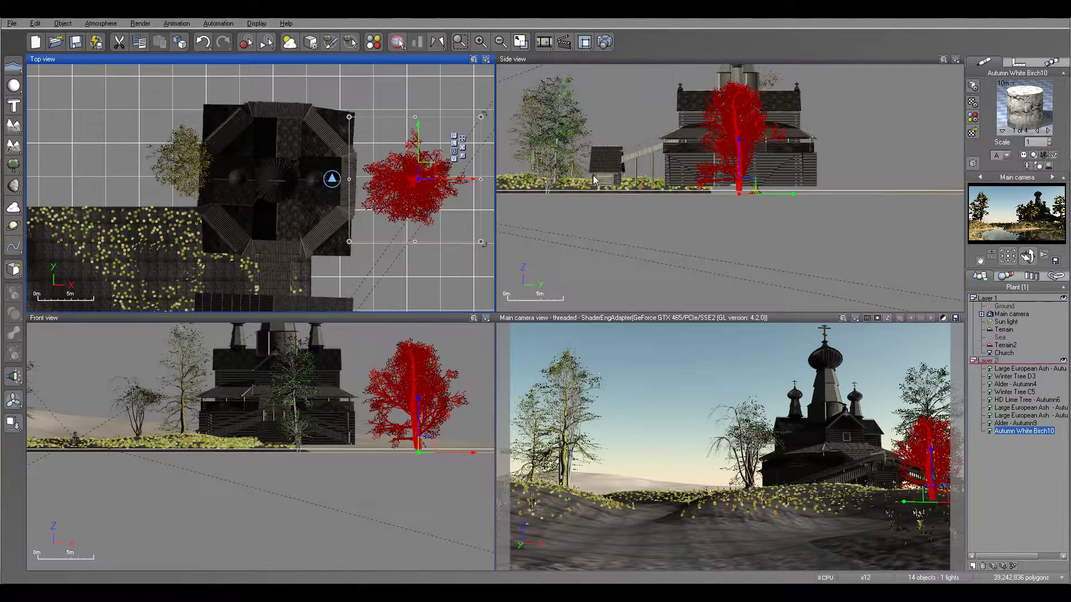
Add a Large European Ash - Autumn Red and place it between the church and the white birch.
{"action": "left_click", "coordinate": [13, 165]}
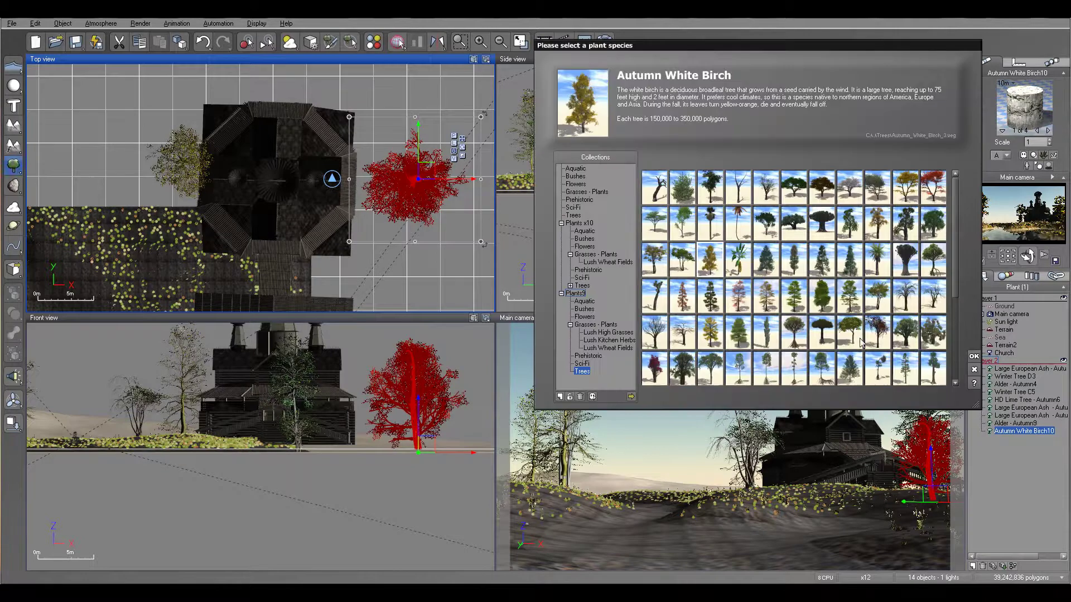
{"action": "left_click", "coordinate": [740, 296]}
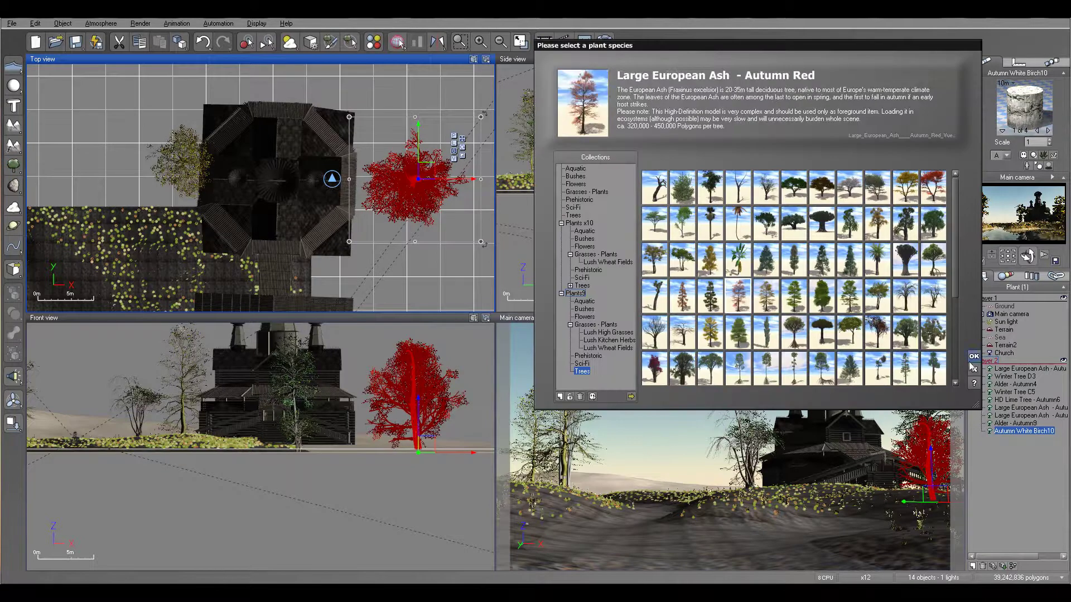
{"action": "left_click", "coordinate": [974, 356]}
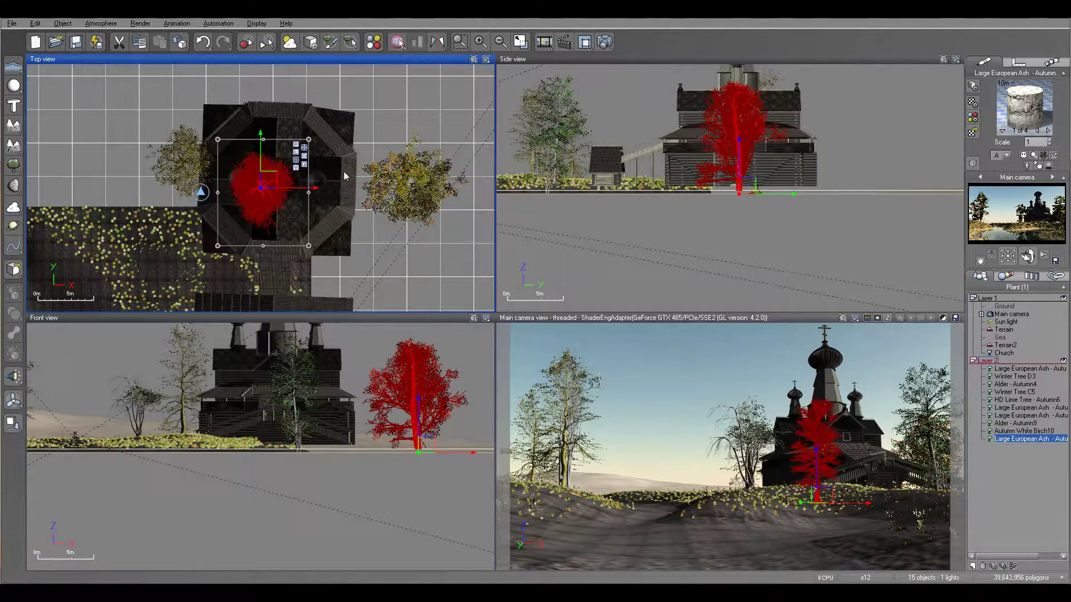
{"action": "left_click_drag", "start_coordinate": [267, 178], "coordinate": [388, 137]}
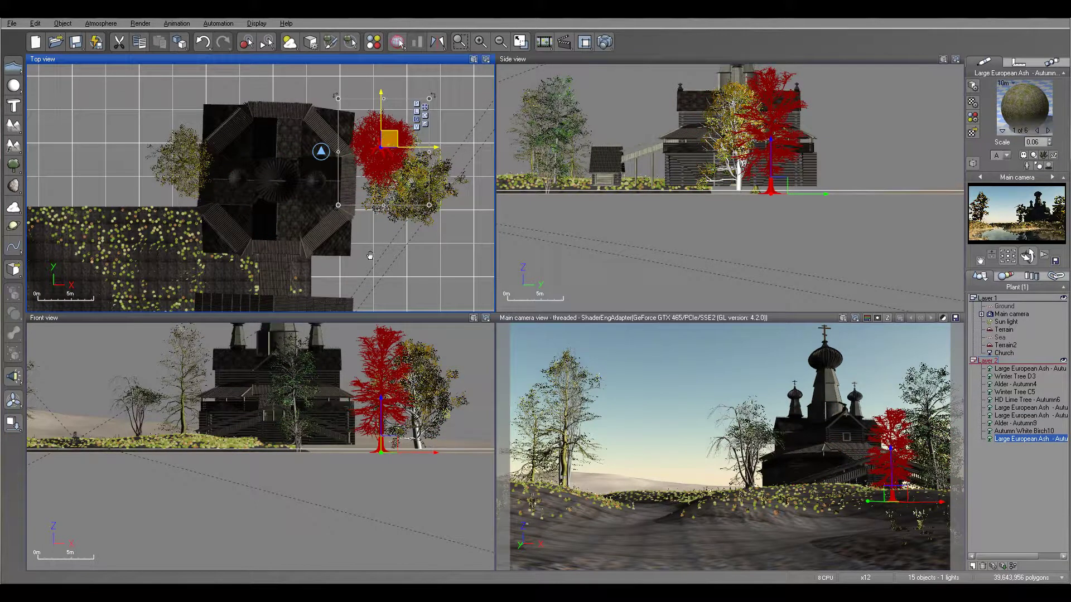
Add another Autumn White Birch and place it on the ground behind the church.
{"action": "scroll", "coordinate": [349, 248], "scroll_direction": "down", "scroll_amount": 5}
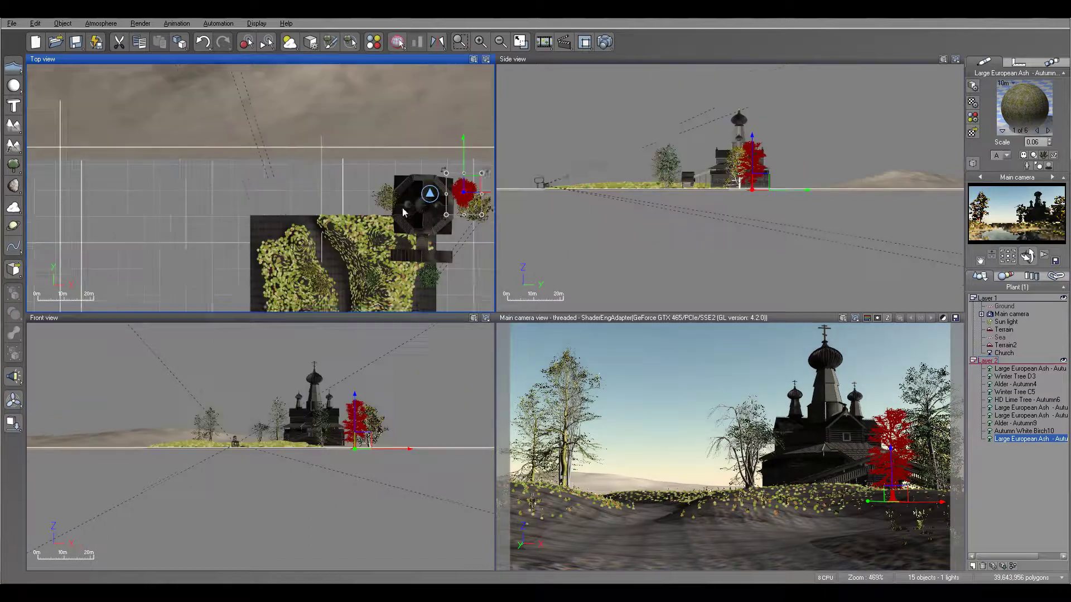
{"action": "right_click_drag", "start_coordinate": [402, 207], "coordinate": [269, 136]}
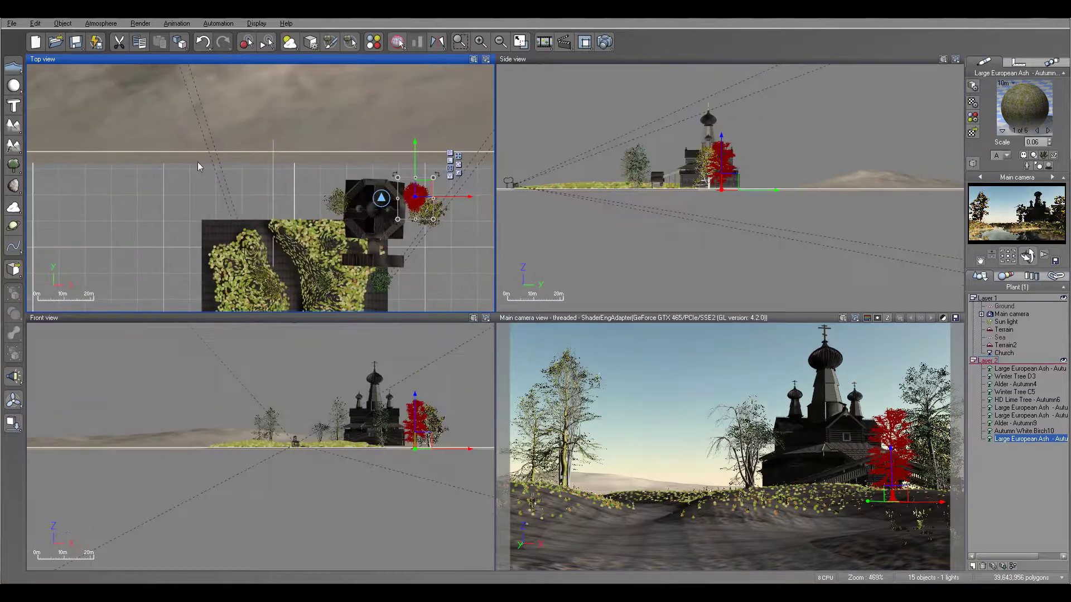
{"action": "left_click", "coordinate": [10, 172]}
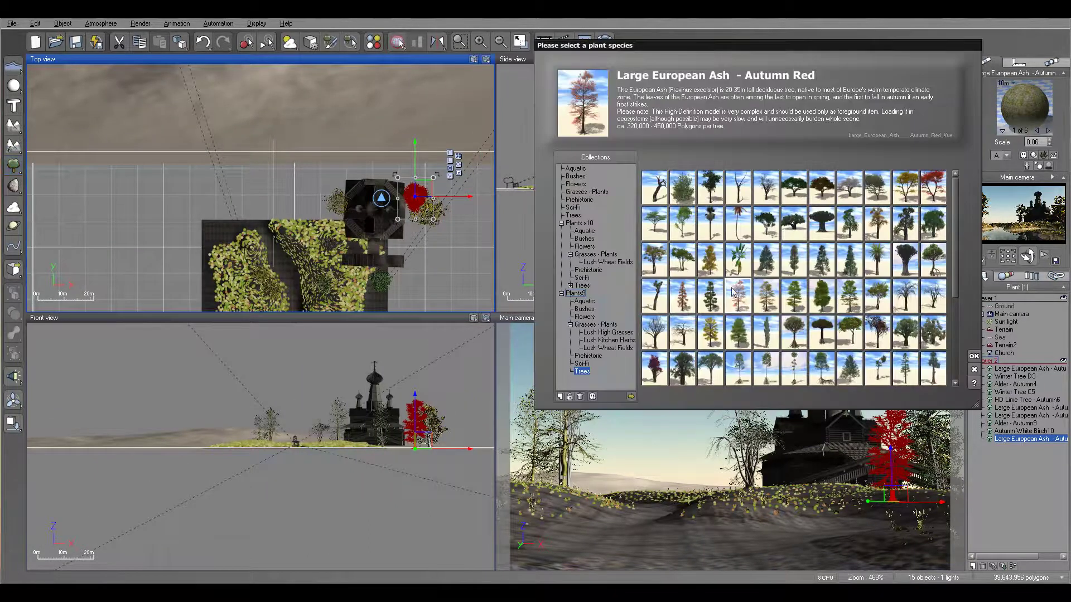
{"action": "left_click", "coordinate": [715, 270]}
{"action": "left_click", "coordinate": [973, 358]}
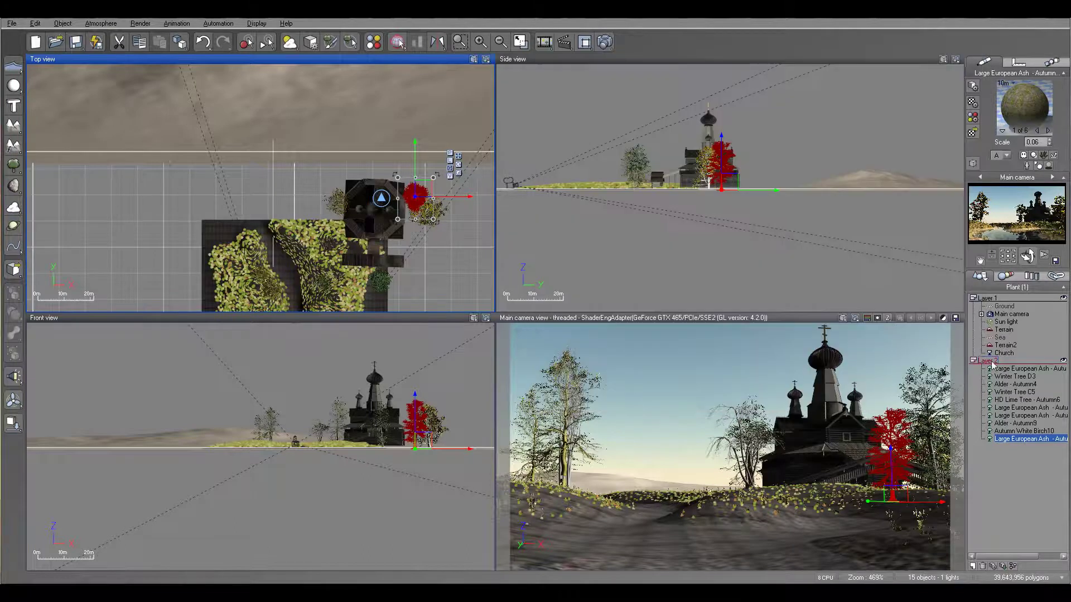
{"action": "left_click_drag", "start_coordinate": [415, 196], "coordinate": [357, 147]}
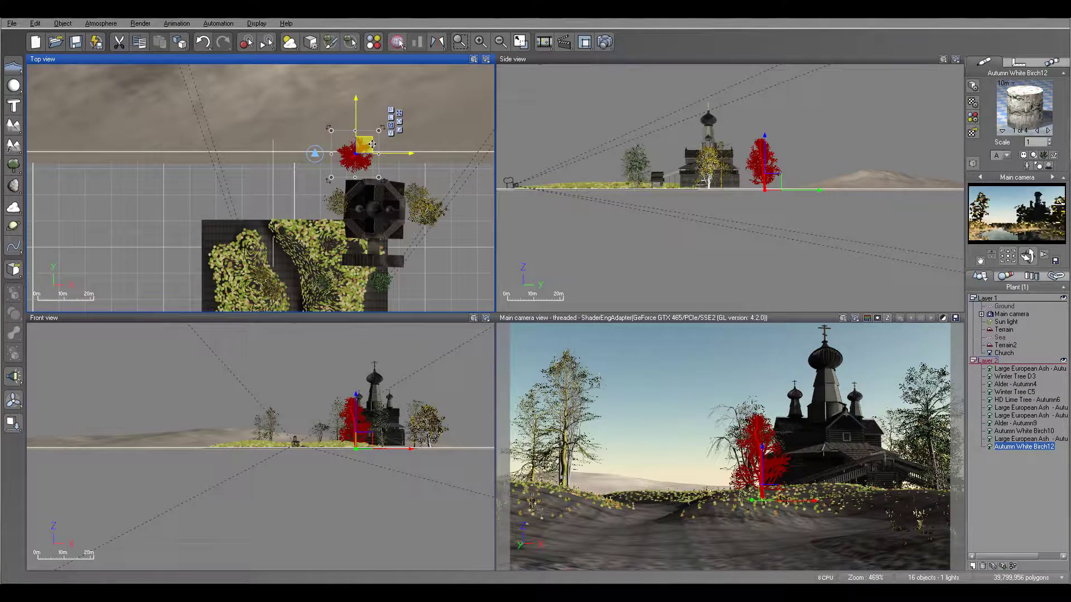
Duplicate the birch four times, grouping three copies far behind the terrain and placing a smaller one between that group and the church.
{"action": "key", "text": "ctrl+d"}
{"action": "left_click_drag", "start_coordinate": [371, 143], "coordinate": [254, 191]}
{"action": "key", "text": "ctrl+d"}
{"action": "key", "text": "ctrl+d"}
{"action": "key", "text": "ctrl+z"}
{"action": "key", "text": "ctrl+d"}
{"action": "left_click_drag", "start_coordinate": [291, 152], "coordinate": [329, 168]}
Render the main camera view to check the birches in the background, and close the render display.
{"action": "left_click", "coordinate": [398, 44]}
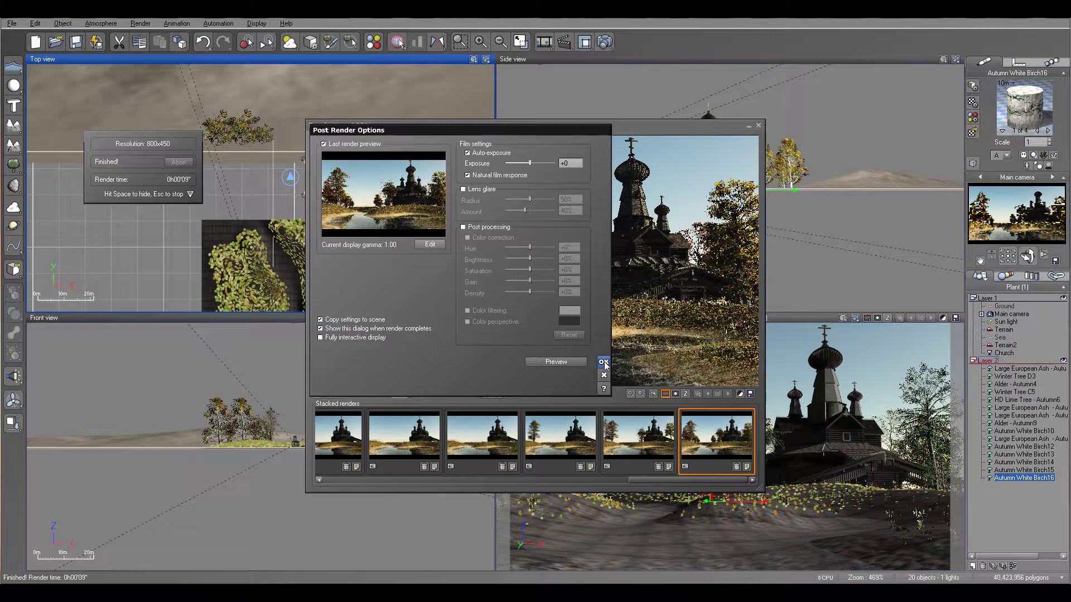
{"action": "left_click", "coordinate": [604, 364]}
{"action": "left_click", "coordinate": [758, 125]}
Add a new Alder - Autumn from the Trees collection onto the grassy terrain.
{"action": "scroll", "coordinate": [323, 168], "scroll_direction": "up", "scroll_amount": 5}
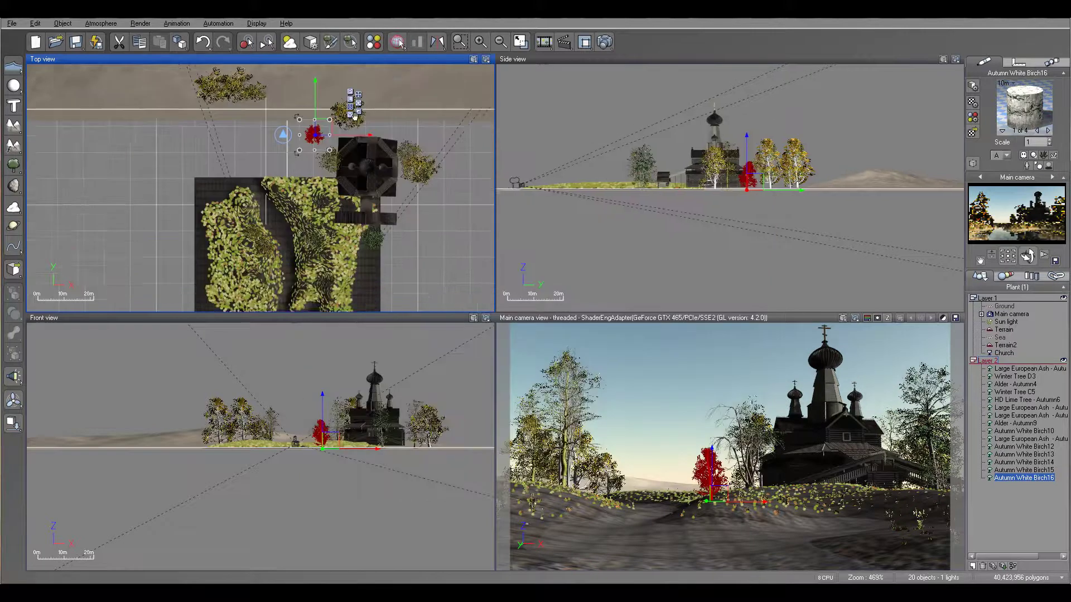
{"action": "right_click_drag", "start_coordinate": [331, 163], "coordinate": [450, 329]}
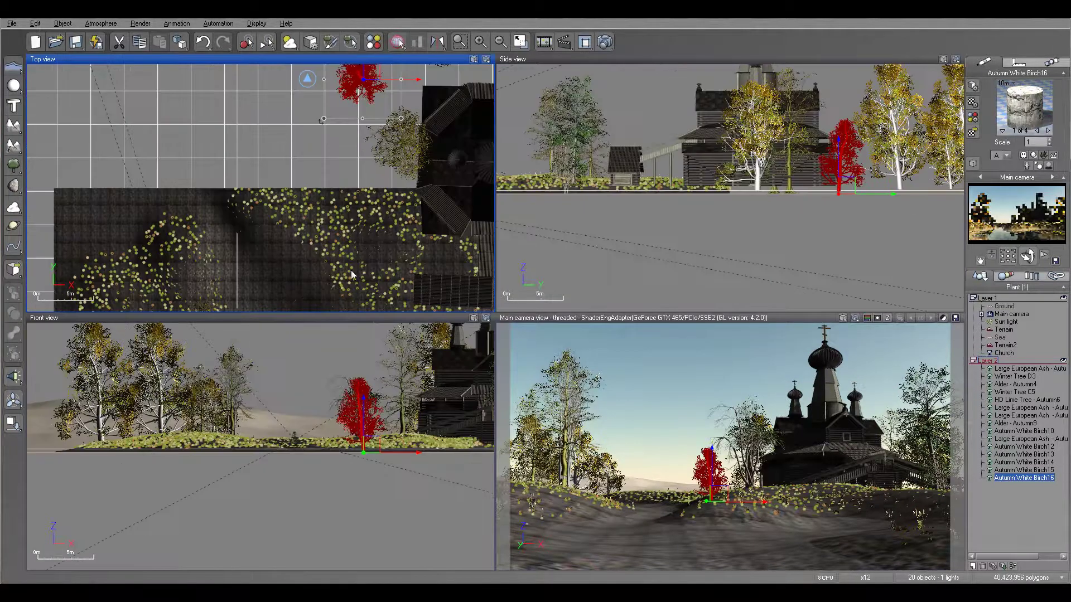
{"action": "right_click_drag", "start_coordinate": [314, 253], "coordinate": [259, 152]}
{"action": "left_click", "coordinate": [13, 165]}
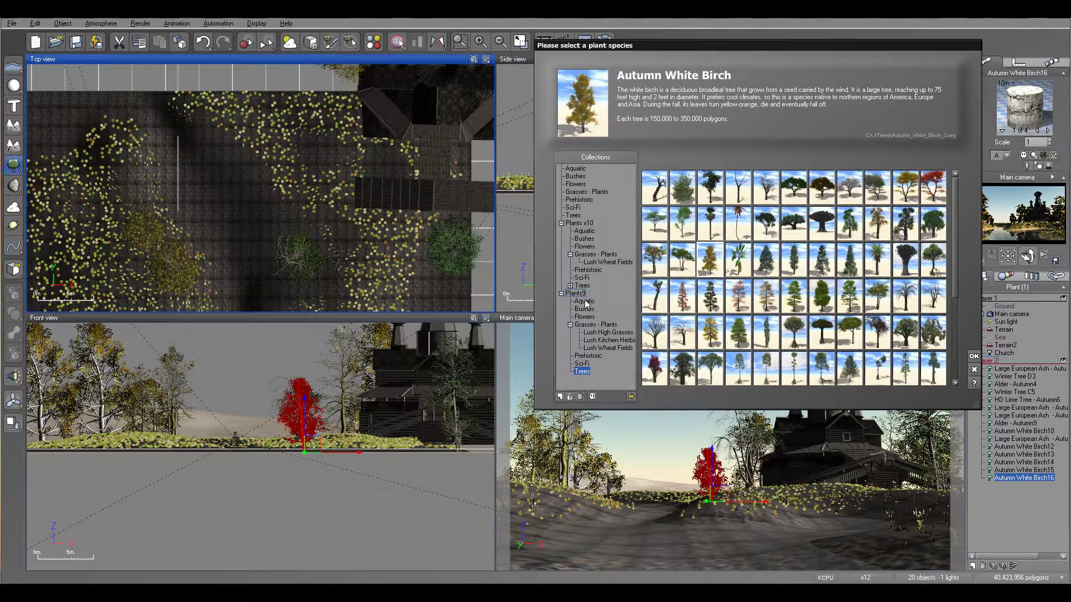
{"action": "left_click", "coordinate": [654, 259]}
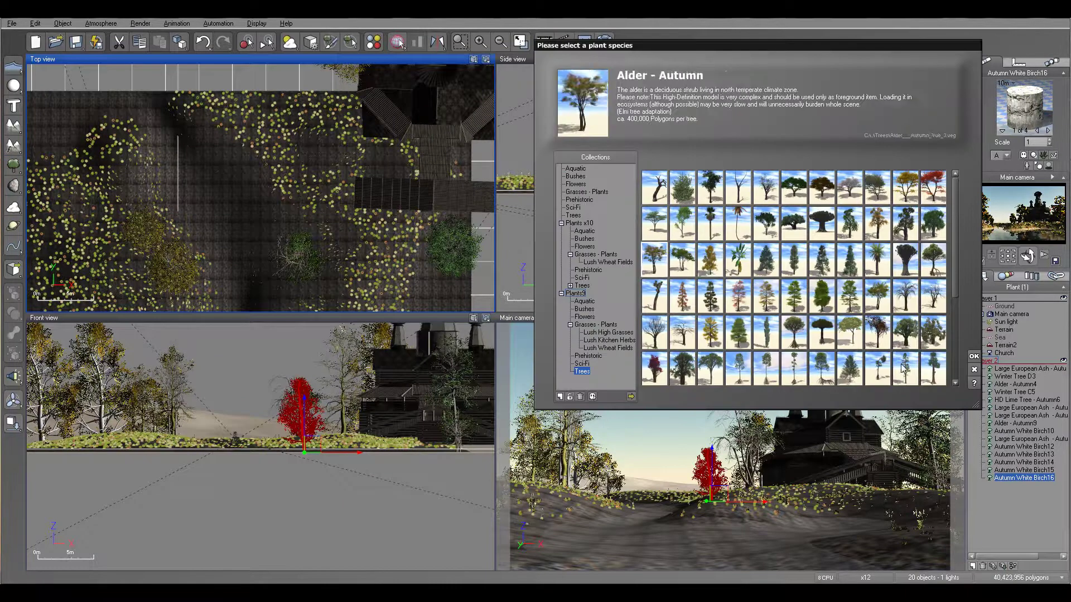
{"action": "left_click", "coordinate": [974, 356]}
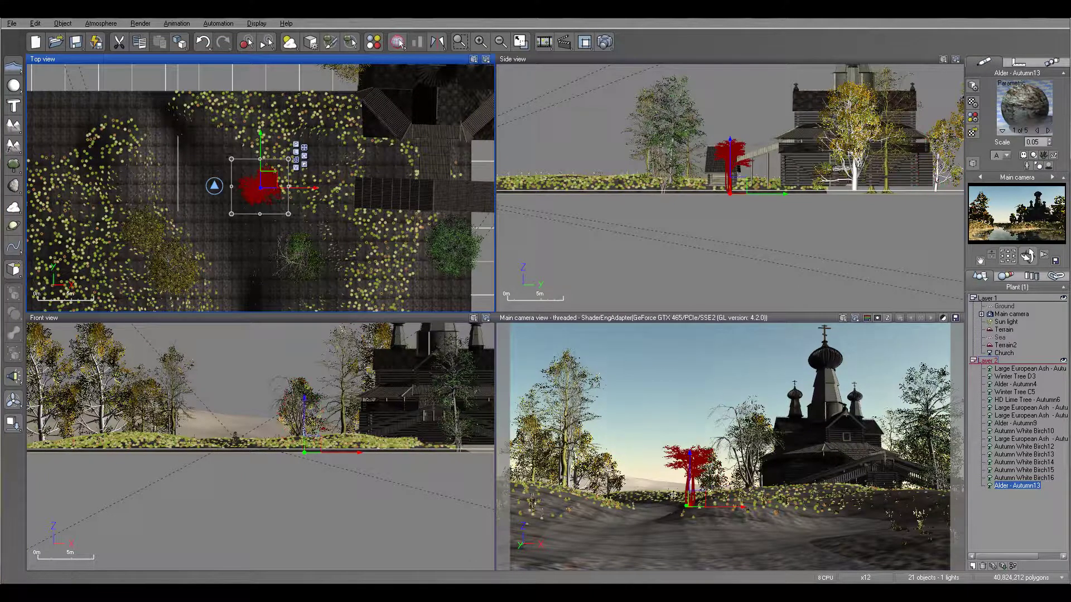
Move the new alder toward the terrain's far edge beside the channel and sink its trunk so it reads as a bush.
{"action": "left_click_drag", "start_coordinate": [263, 162], "coordinate": [244, 129]}
{"action": "left_click_drag", "start_coordinate": [768, 175], "coordinate": [771, 220]}
{"action": "left_click_drag", "start_coordinate": [251, 139], "coordinate": [256, 134]}
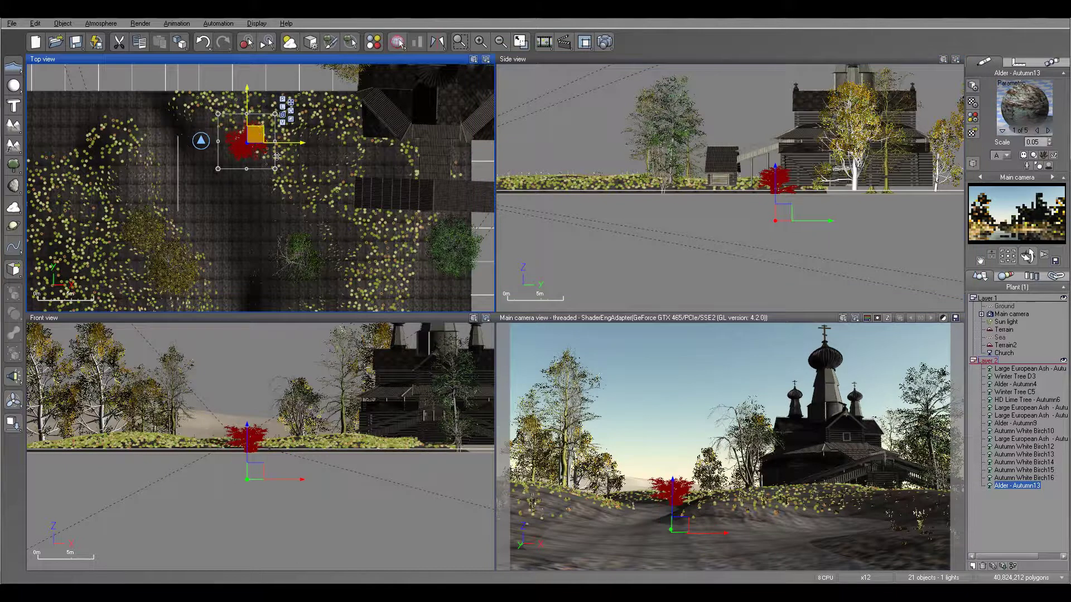
Add a Large European Ash - Autumn Red from the Trees collection to the scene.
{"action": "scroll", "coordinate": [306, 177], "scroll_direction": "down", "scroll_amount": 4}
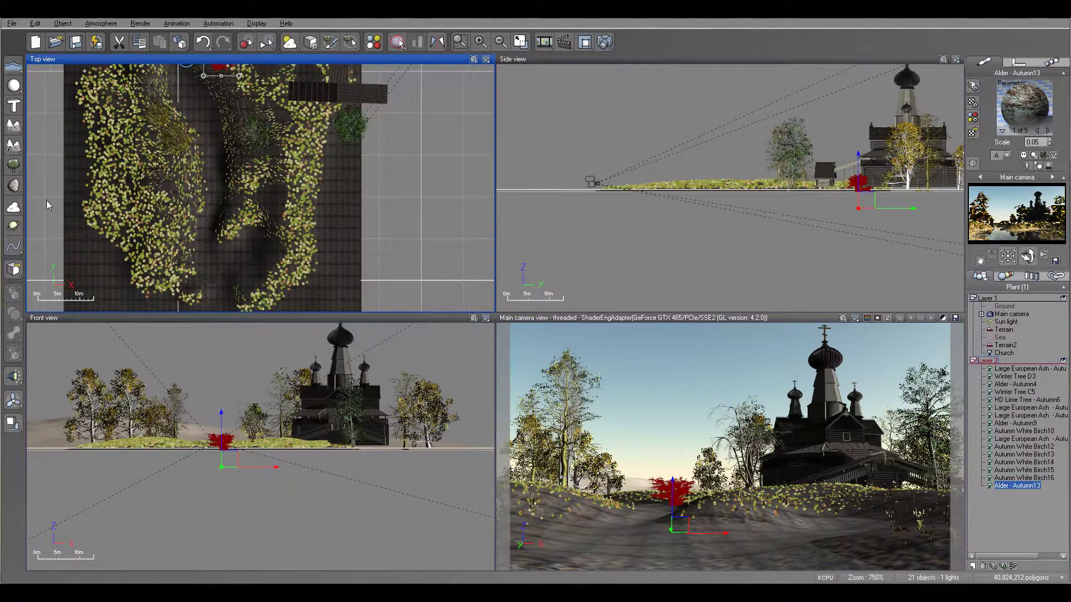
{"action": "left_click", "coordinate": [13, 165]}
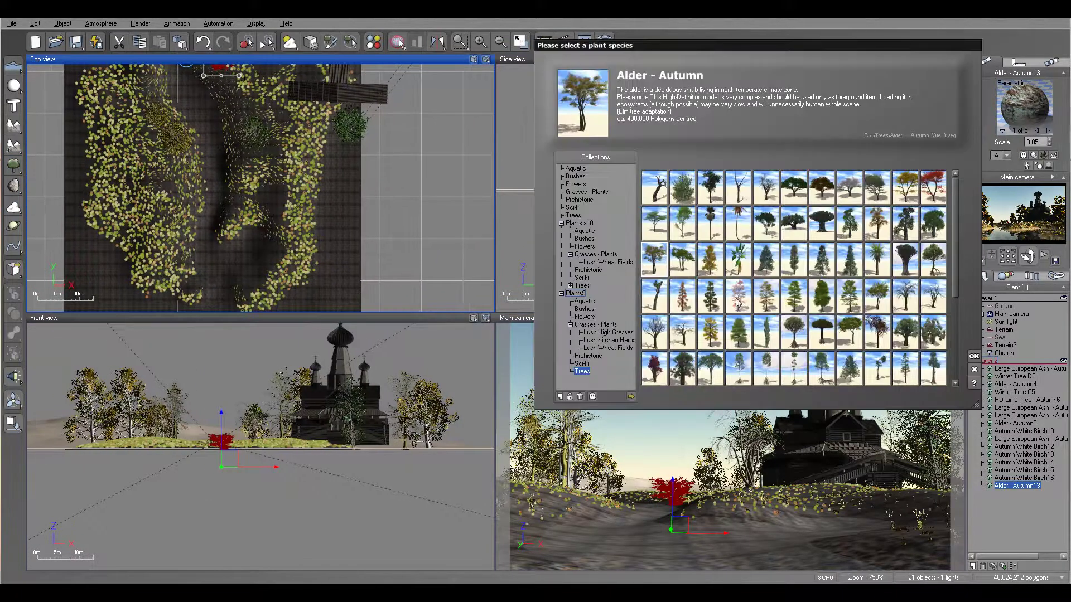
{"action": "left_click", "coordinate": [744, 306]}
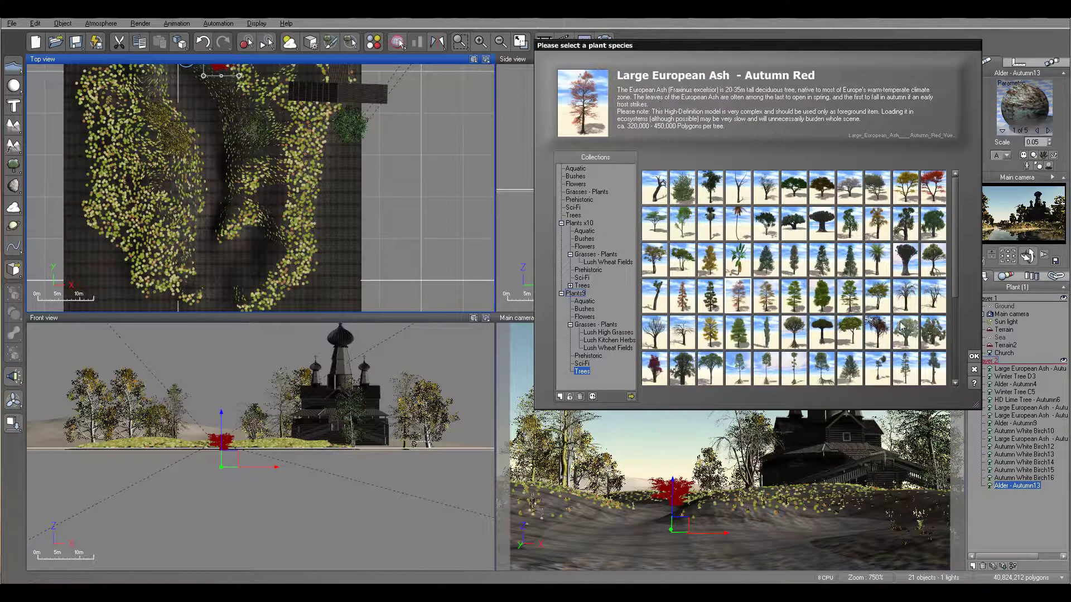
{"action": "left_click", "coordinate": [974, 357]}
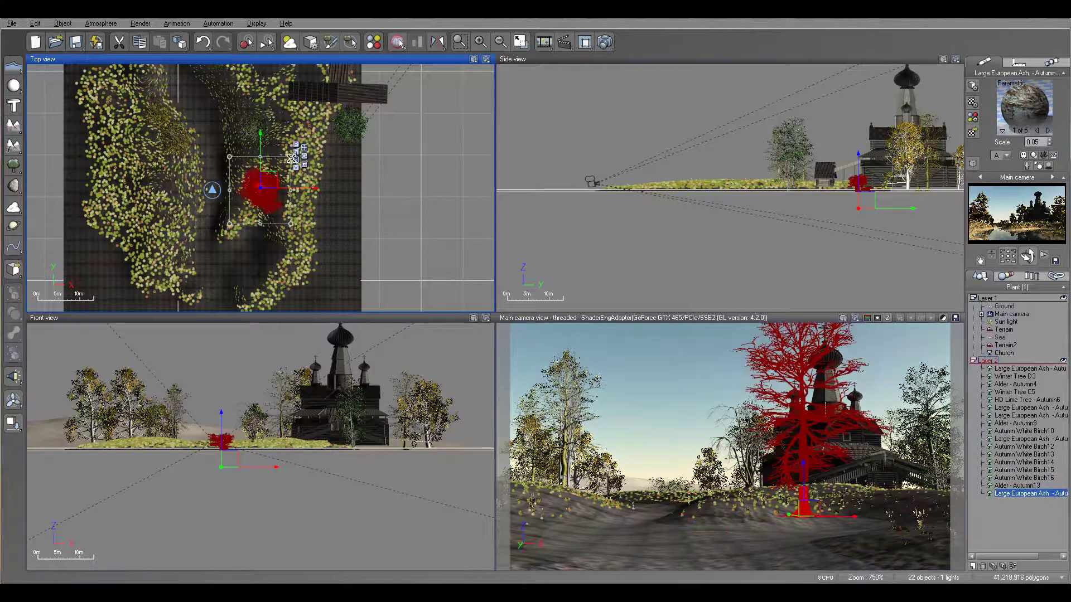
Move the red ash onto the grassy bank in front of the church, seat it on the terrain and scale it down slightly.
{"action": "left_click_drag", "start_coordinate": [269, 183], "coordinate": [315, 138]}
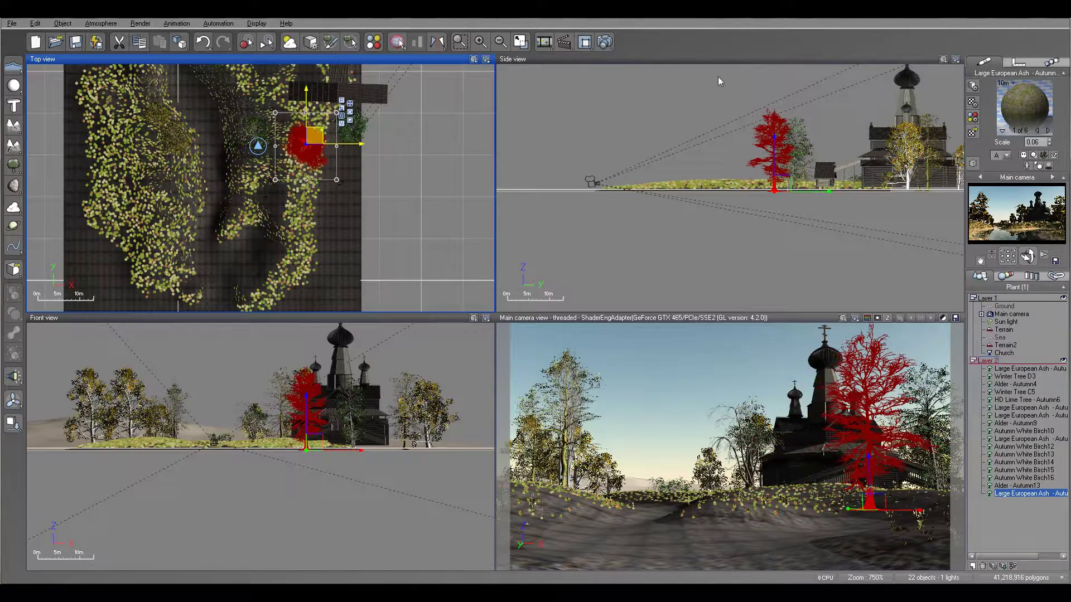
{"action": "left_click_drag", "start_coordinate": [784, 182], "coordinate": [786, 147]}
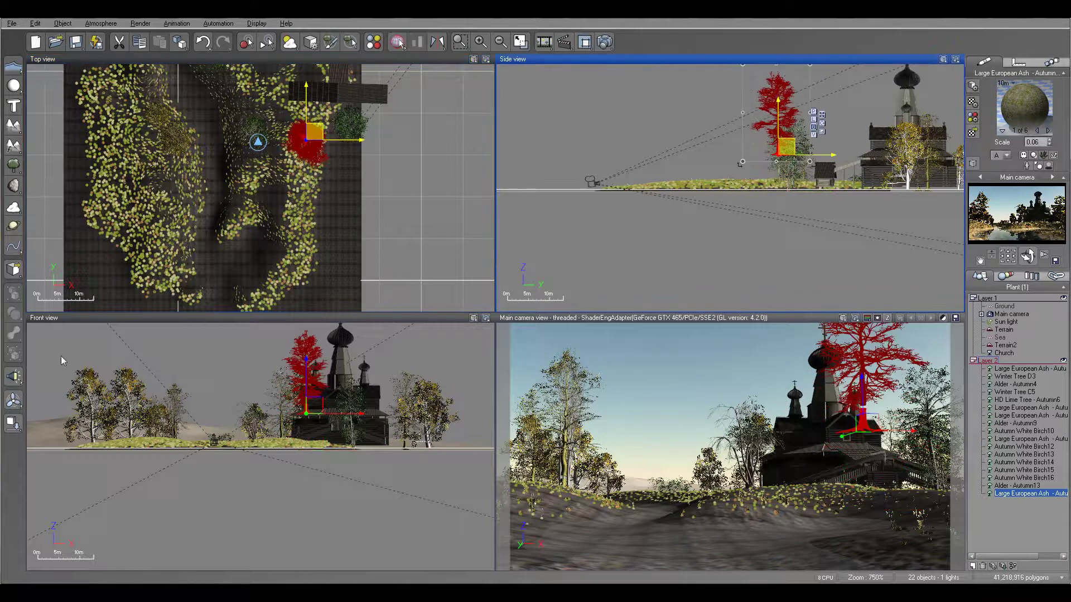
{"action": "key", "text": "ctrl+z"}
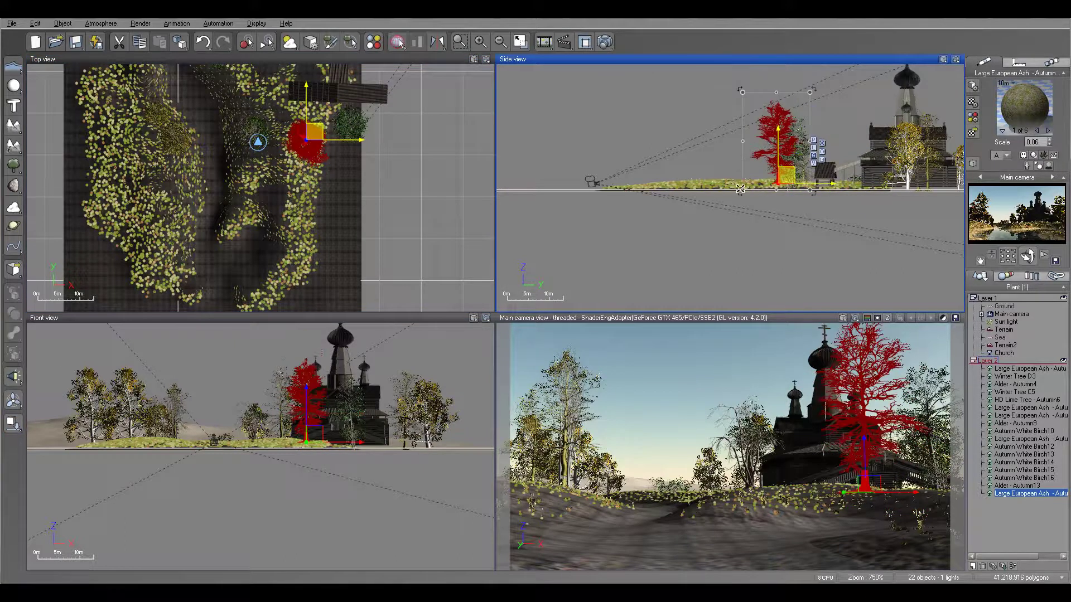
{"action": "left_click_drag", "start_coordinate": [810, 92], "coordinate": [802, 111]}
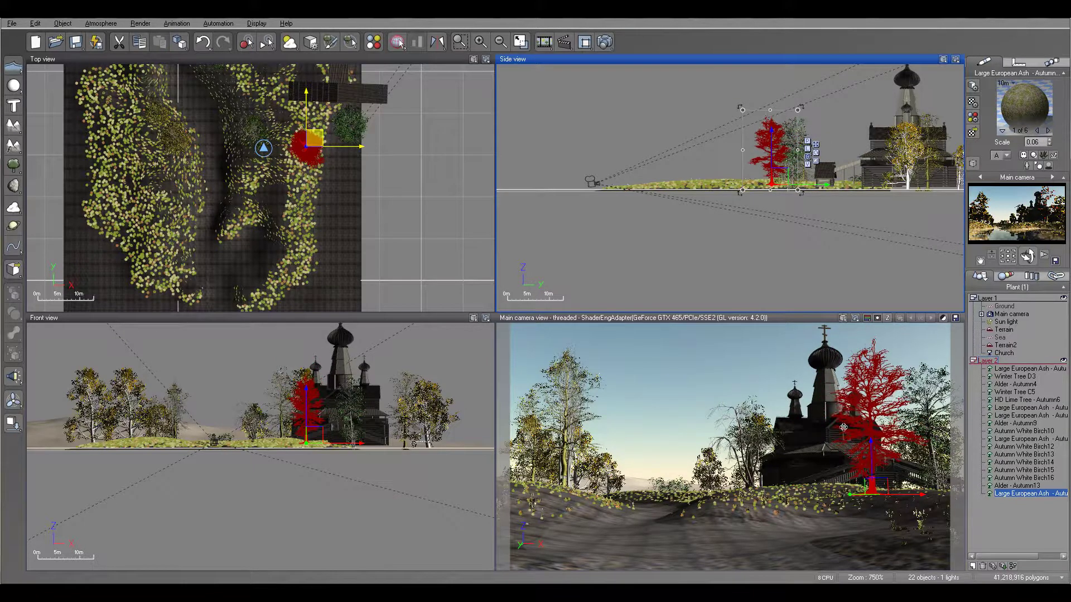
Render the main camera view to check the red ash in front of the church, and close the render display.
{"action": "key", "text": "ctrl+F9"}
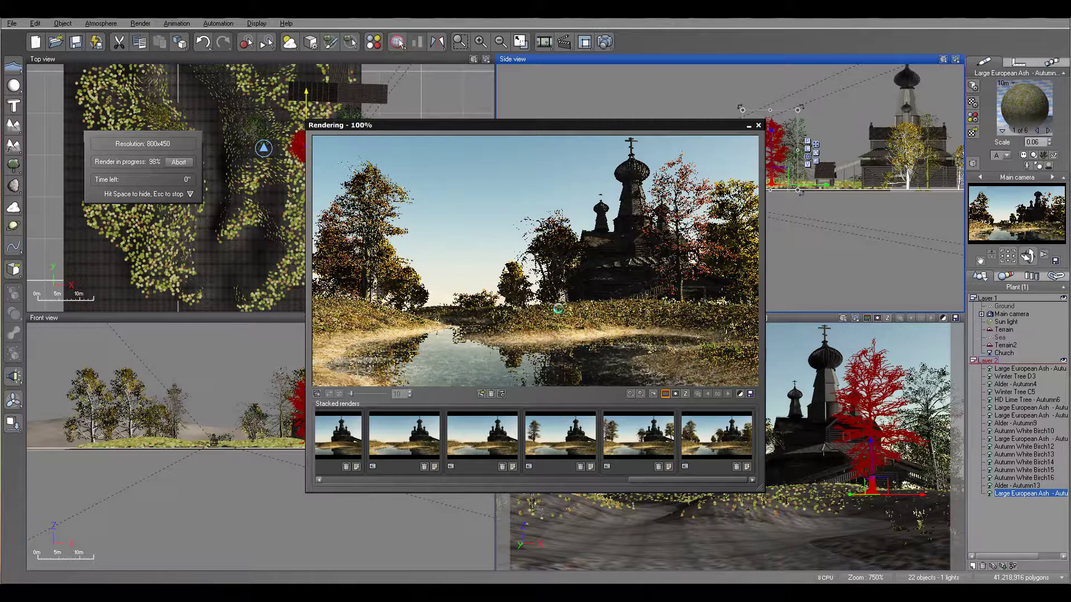
{"action": "left_click", "coordinate": [602, 363]}
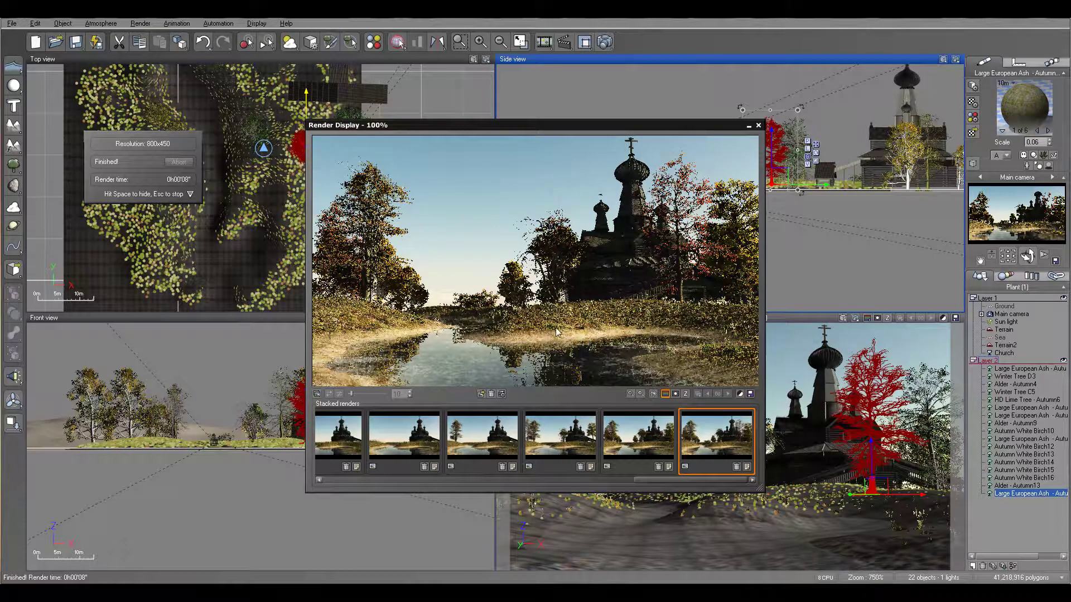
{"action": "left_click", "coordinate": [759, 124]}
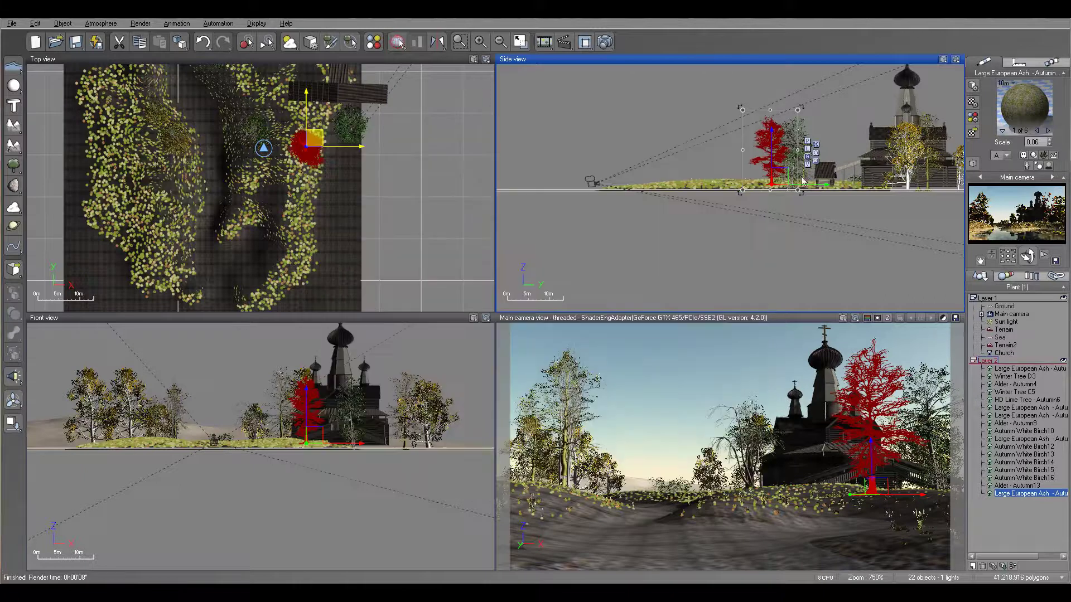
Set the main camera's height to about 2.41 m and adjust its tilt to reframe the shore and church.
{"action": "left_click", "coordinate": [1016, 316]}
{"action": "left_click_drag", "start_coordinate": [692, 185], "coordinate": [691, 179]}
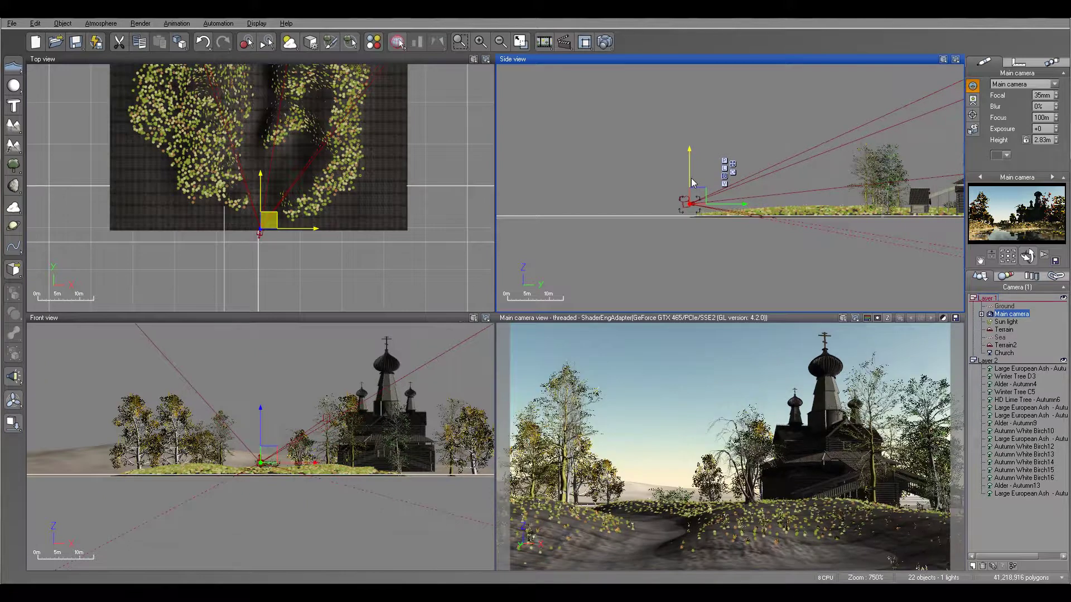
{"action": "left_click_drag", "start_coordinate": [1027, 256], "coordinate": [1020, 245]}
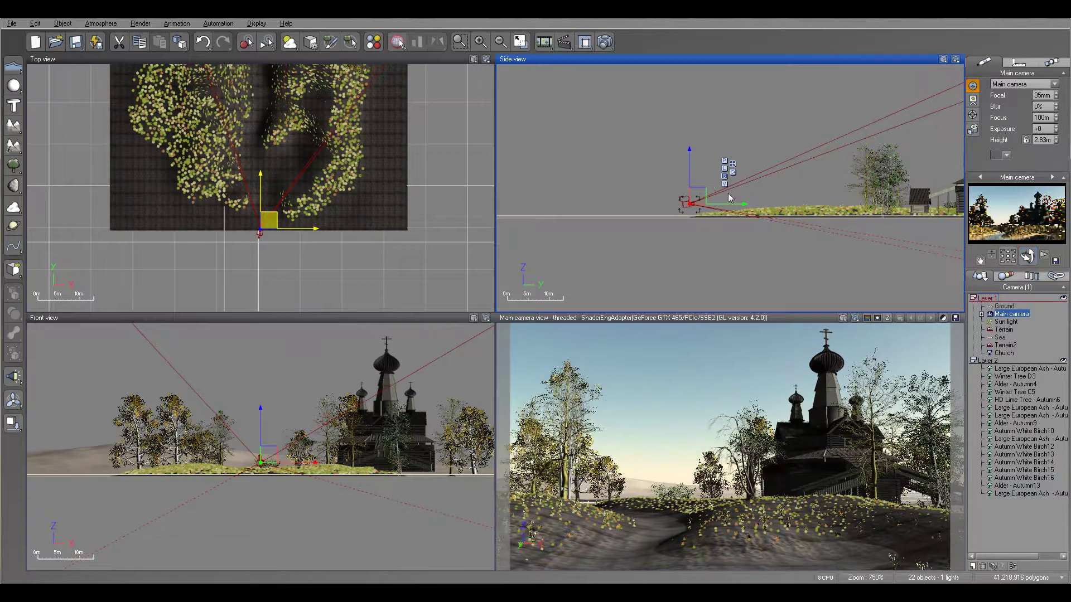
{"action": "scroll", "coordinate": [682, 204], "scroll_direction": "up", "scroll_amount": 2}
{"action": "left_click_drag", "start_coordinate": [682, 205], "coordinate": [672, 207]}
{"action": "left_click_drag", "start_coordinate": [1027, 256], "coordinate": [1029, 247]}
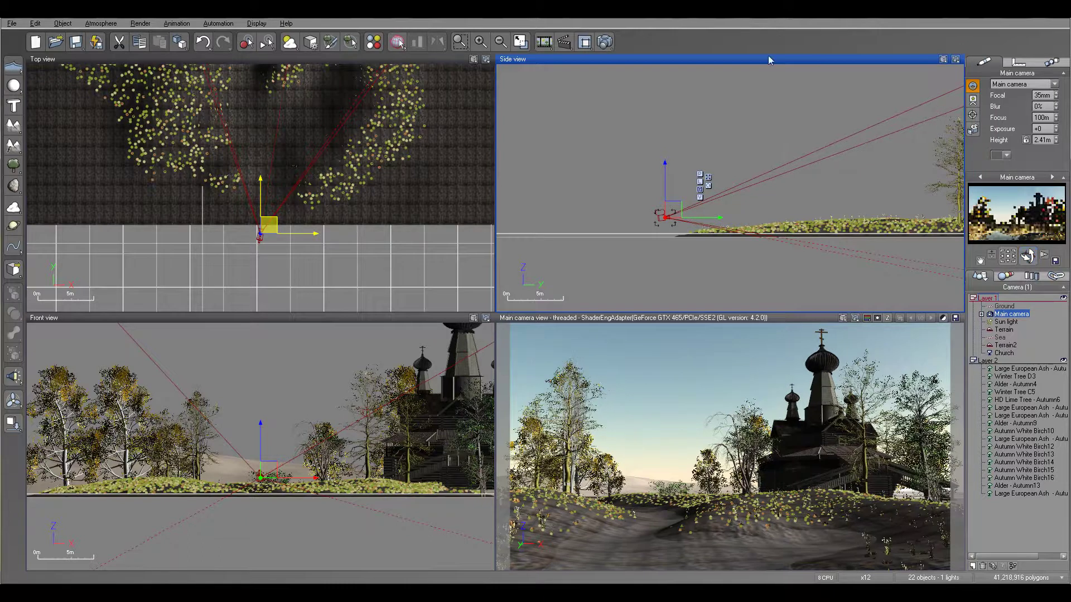
Render the reframed main camera view to check the composition, and close the render display.
{"action": "left_click", "coordinate": [602, 41]}
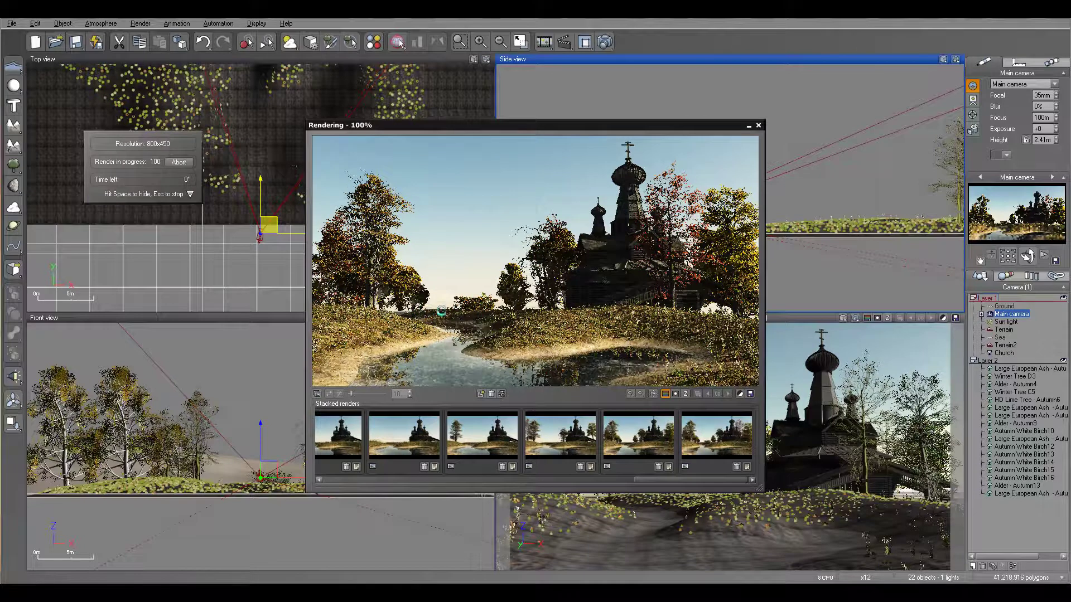
{"action": "left_click", "coordinate": [603, 363]}
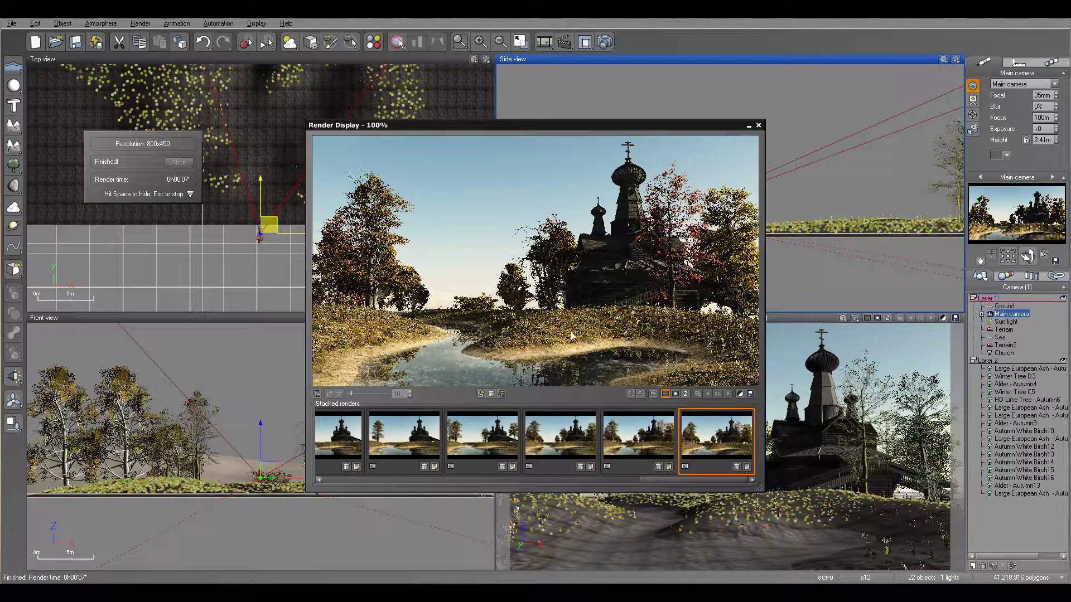
{"action": "left_click", "coordinate": [759, 125]}
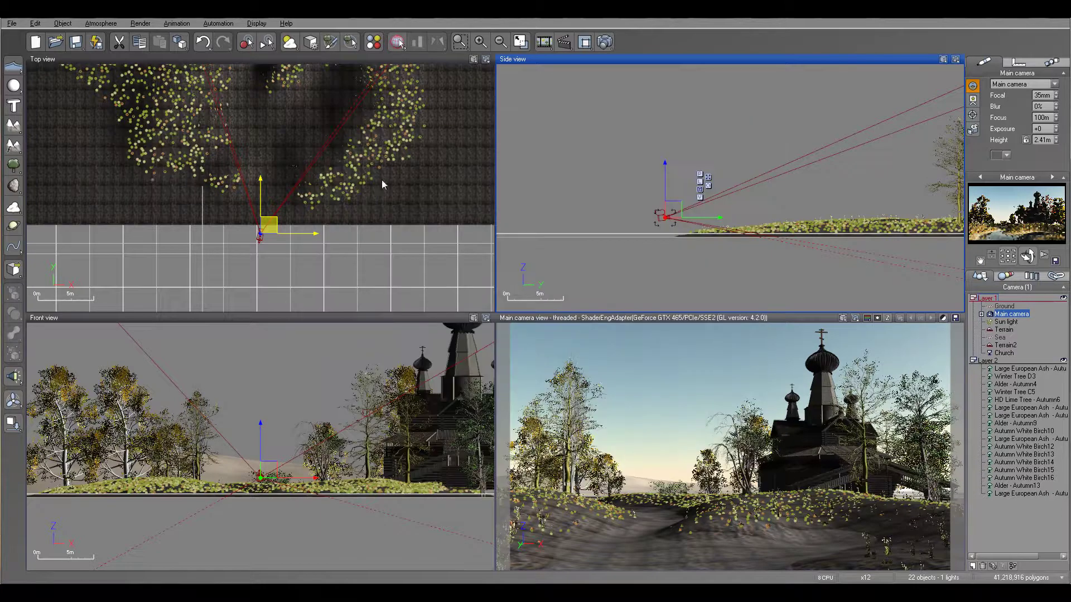
Load the Russian FisherSet object from the Architecture collection and ungroup it into its separate parts.
{"action": "left_click", "coordinate": [12, 23]}
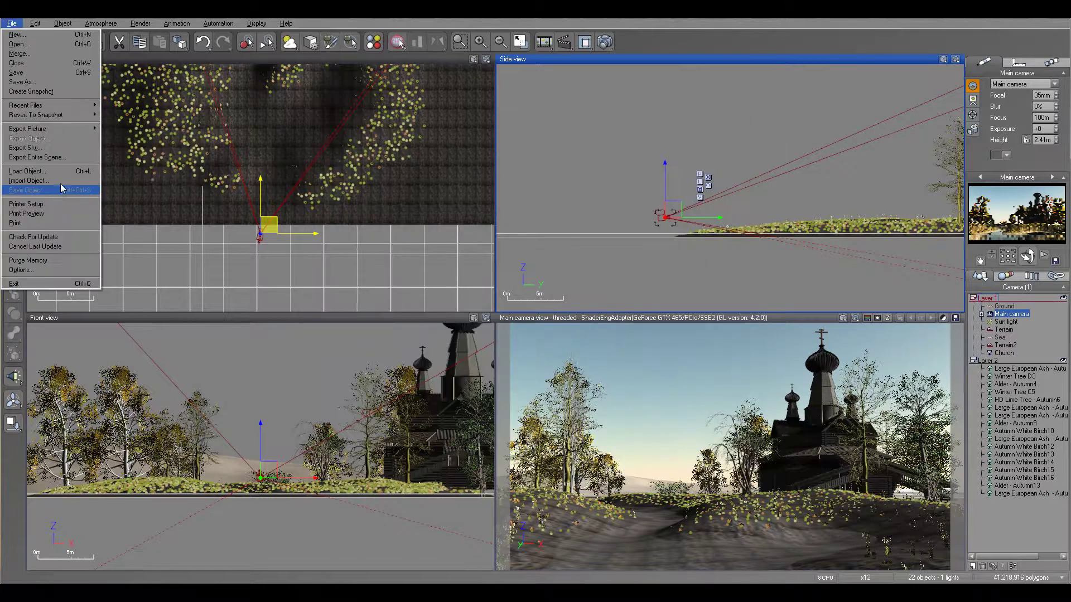
{"action": "left_click", "coordinate": [28, 171]}
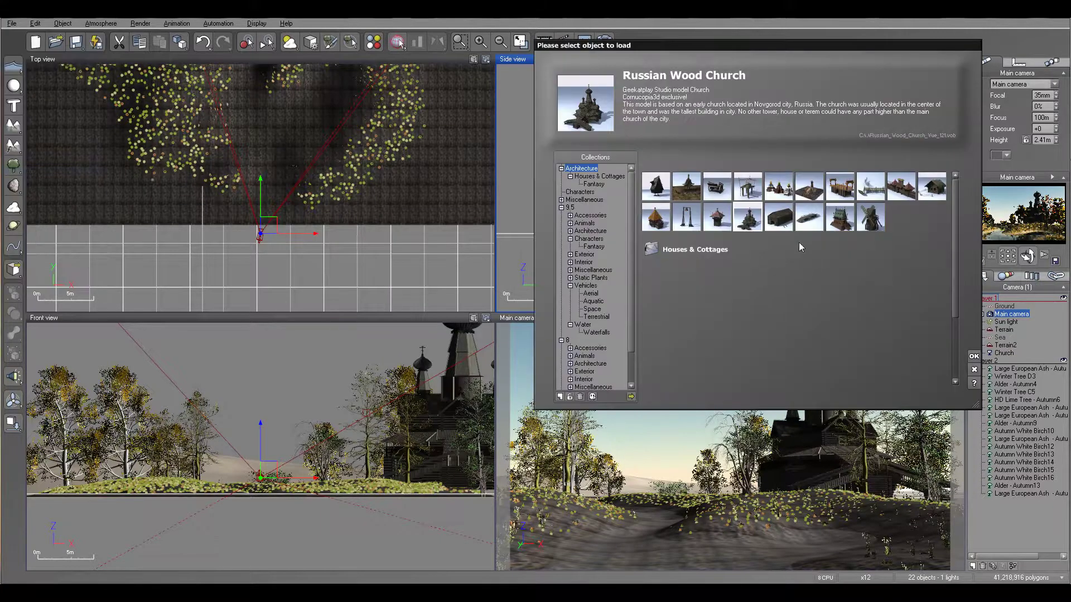
{"action": "left_click", "coordinate": [870, 187]}
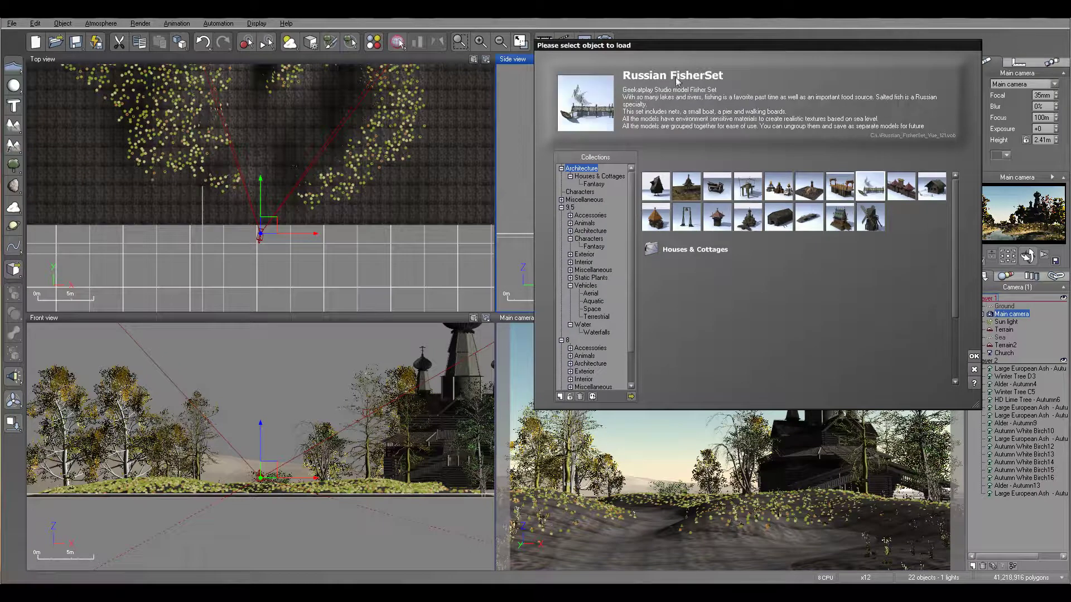
{"action": "left_click", "coordinate": [973, 356]}
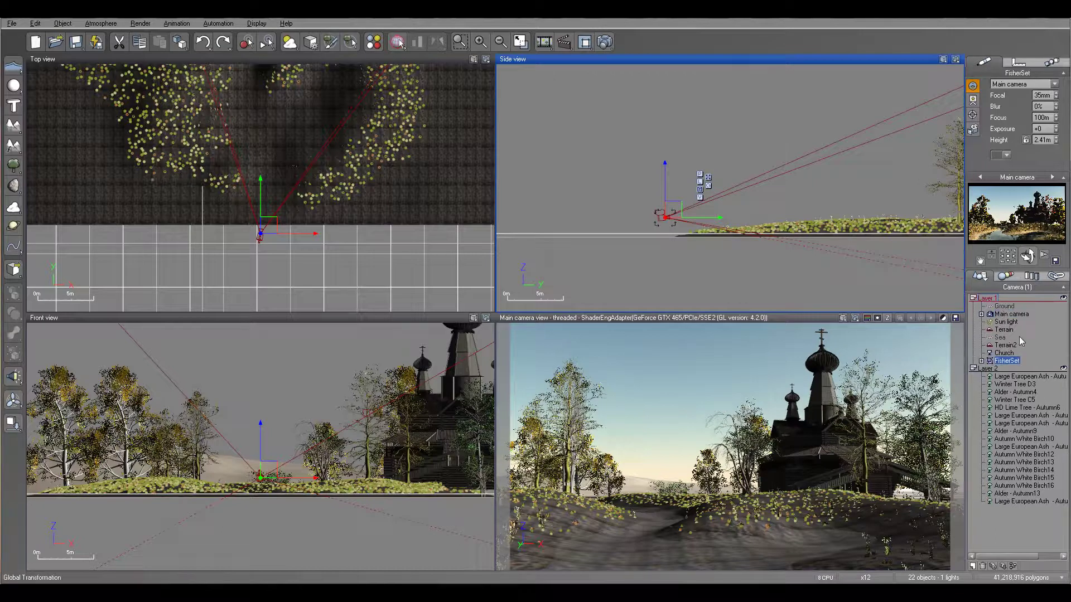
{"action": "left_click", "coordinate": [14, 271]}
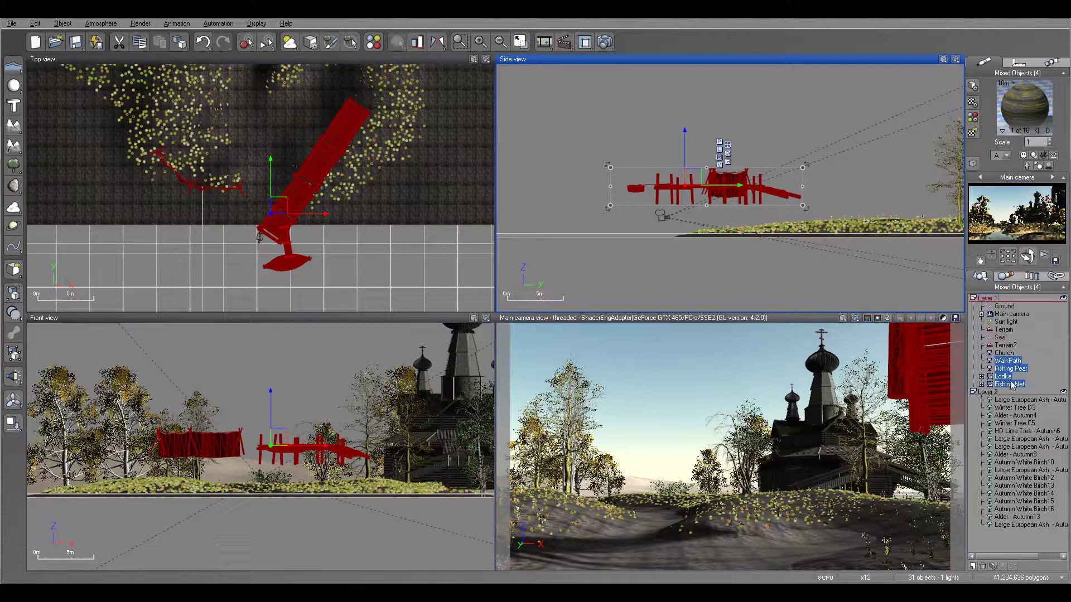
Move the Lodka boat past the shore end of the walkway, turn it to point up the bank, and drop it onto the terrain.
{"action": "left_click", "coordinate": [1012, 384]}
{"action": "left_click", "coordinate": [1004, 377]}
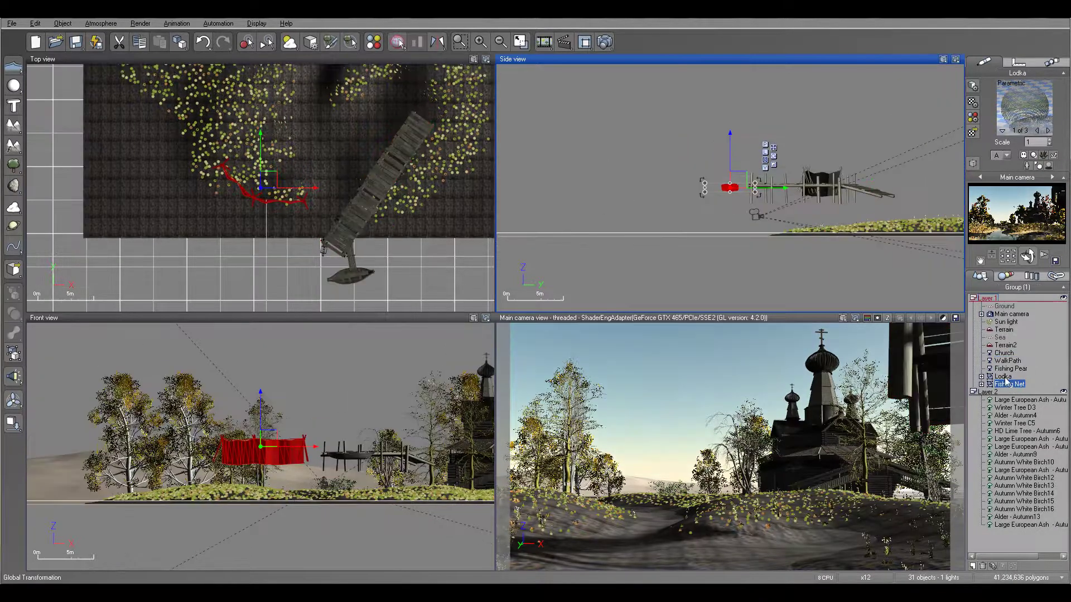
{"action": "left_click", "coordinate": [406, 240]}
{"action": "left_click_drag", "start_coordinate": [322, 276], "coordinate": [352, 110]}
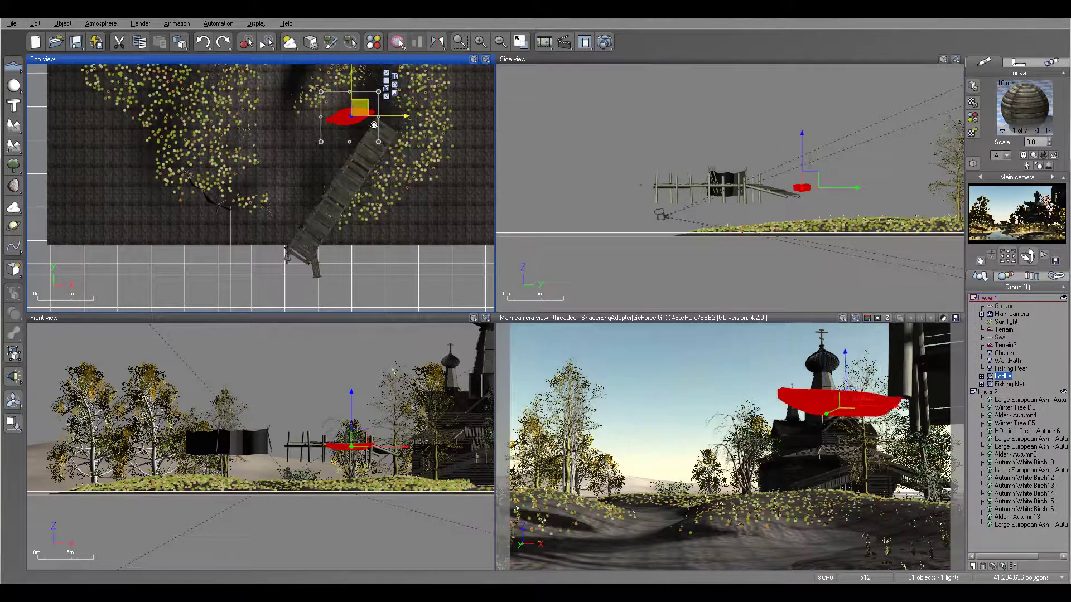
{"action": "left_click_drag", "start_coordinate": [378, 144], "coordinate": [377, 90]}
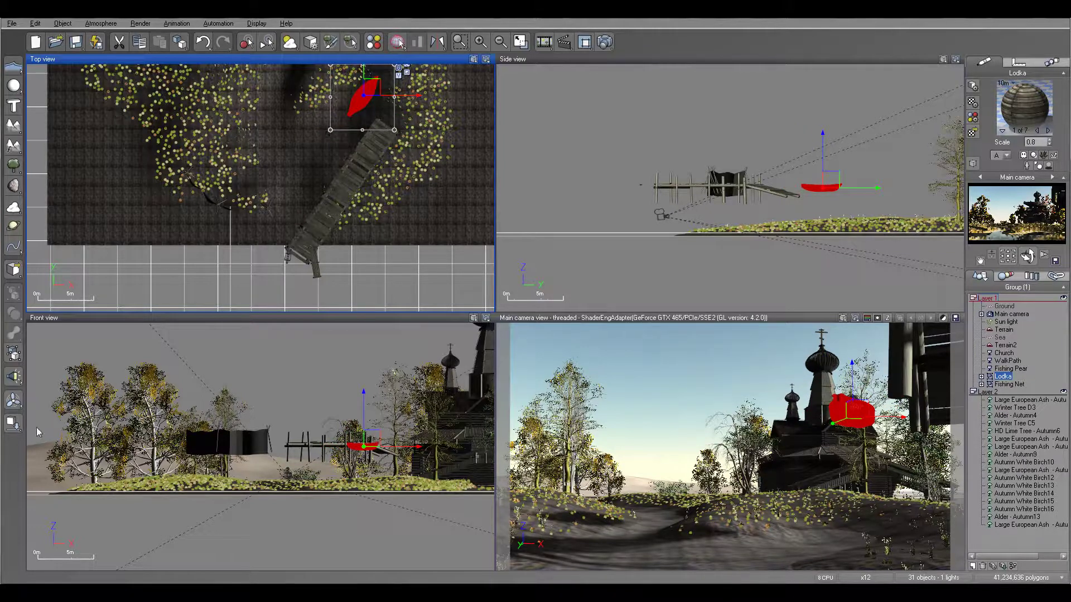
{"action": "left_click", "coordinate": [13, 423]}
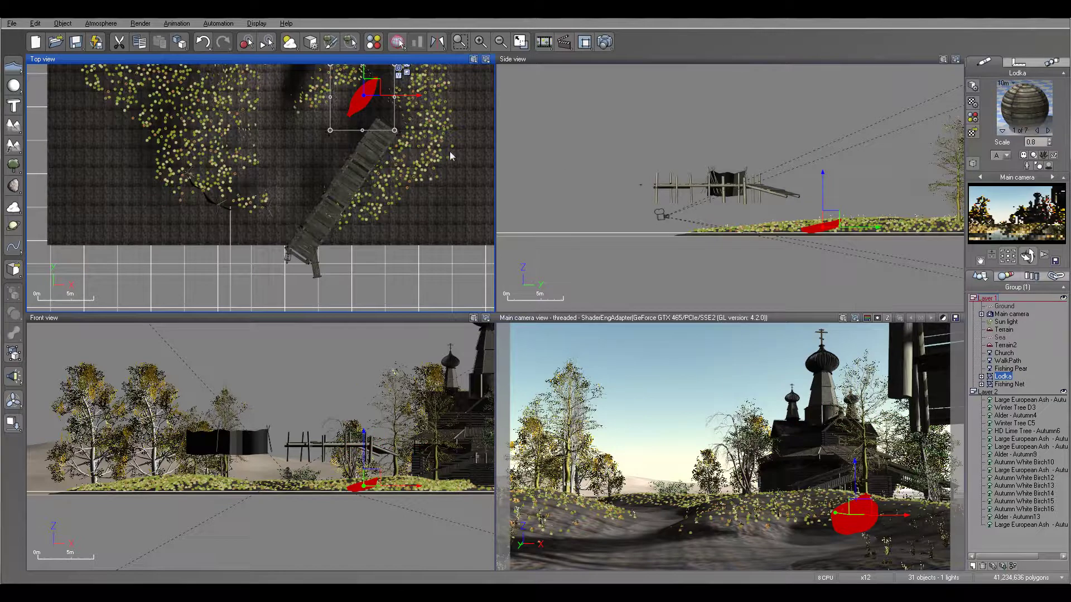
Nudge the boat toward the water and rotate it until its side faces the main camera more.
{"action": "left_click_drag", "start_coordinate": [365, 88], "coordinate": [361, 94]}
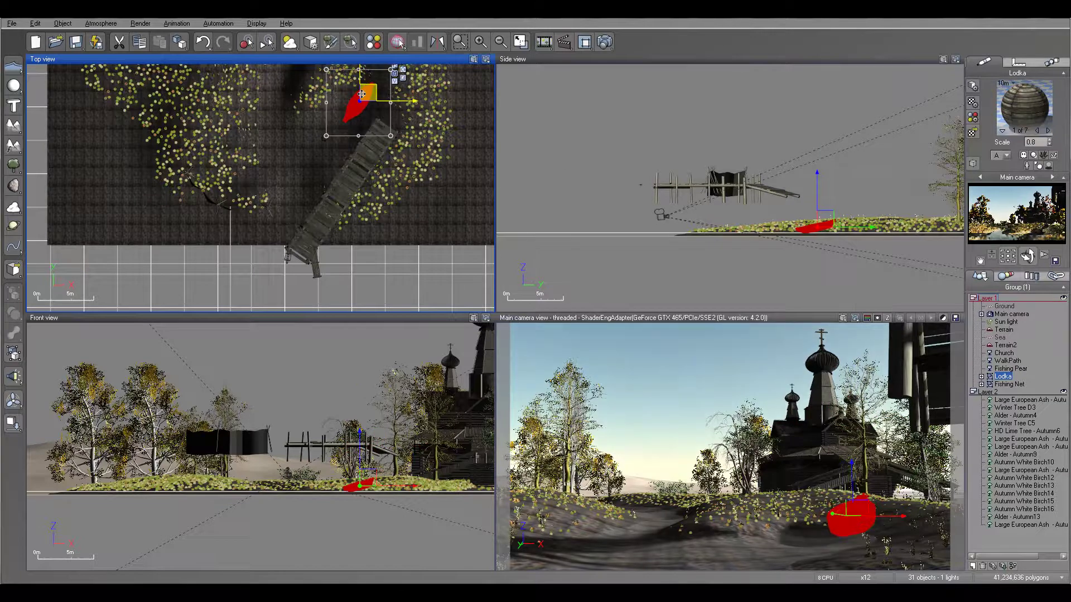
{"action": "left_click_drag", "start_coordinate": [394, 144], "coordinate": [383, 153]}
{"action": "left_click_drag", "start_coordinate": [369, 96], "coordinate": [367, 98]}
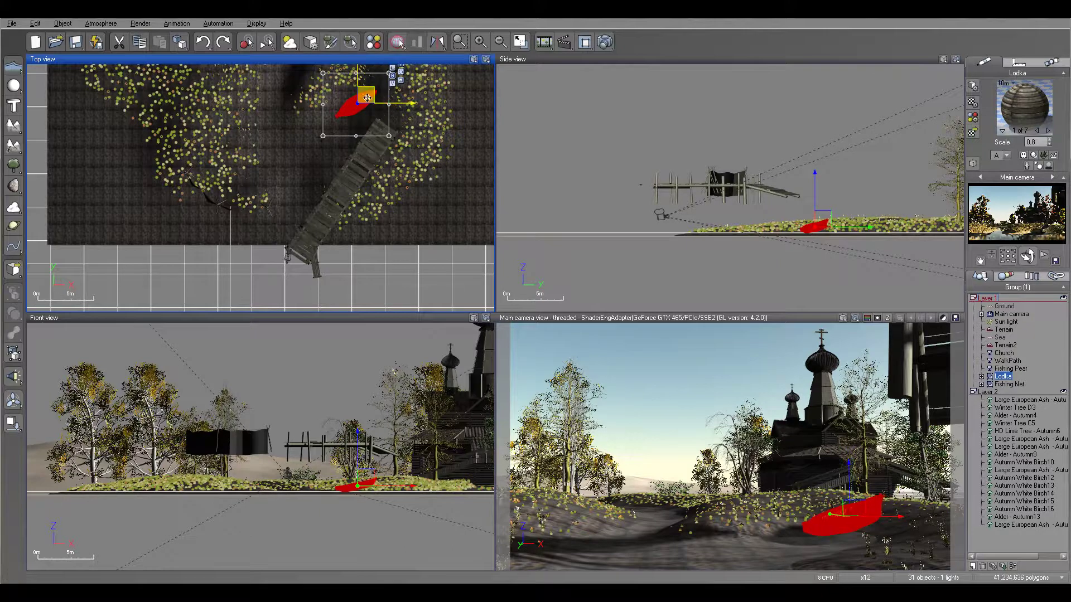
Lower the Lodka boat slightly so its hull settles into the terrain of the bank.
{"action": "scroll", "coordinate": [776, 225], "scroll_direction": "up", "scroll_amount": 6}
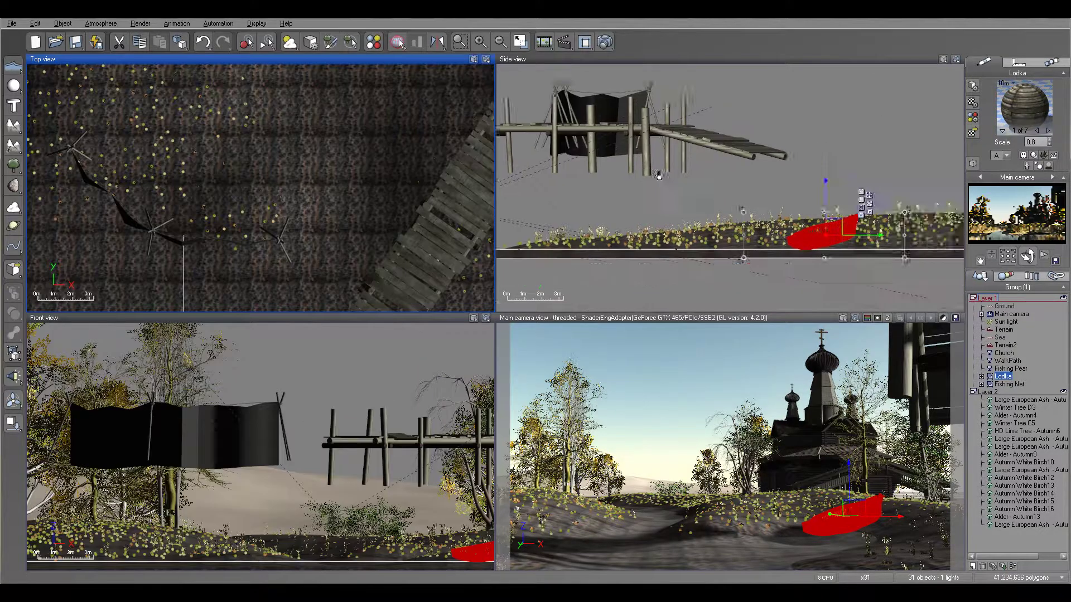
{"action": "left_click_drag", "start_coordinate": [733, 165], "coordinate": [734, 175]}
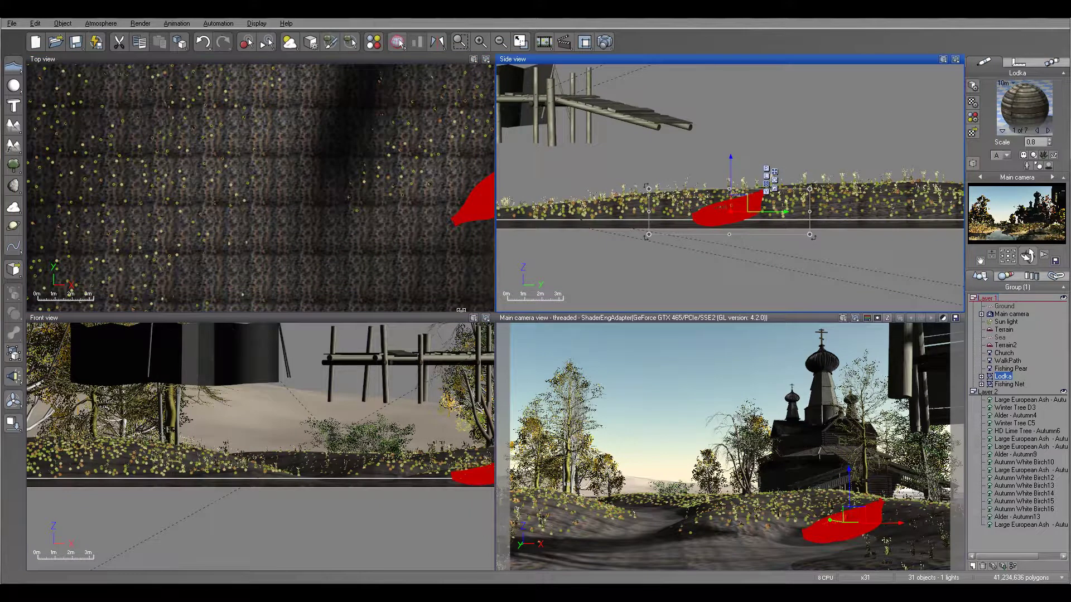
{"action": "right_click_drag", "start_coordinate": [466, 414], "coordinate": [383, 401]}
{"action": "left_click", "coordinate": [775, 209]}
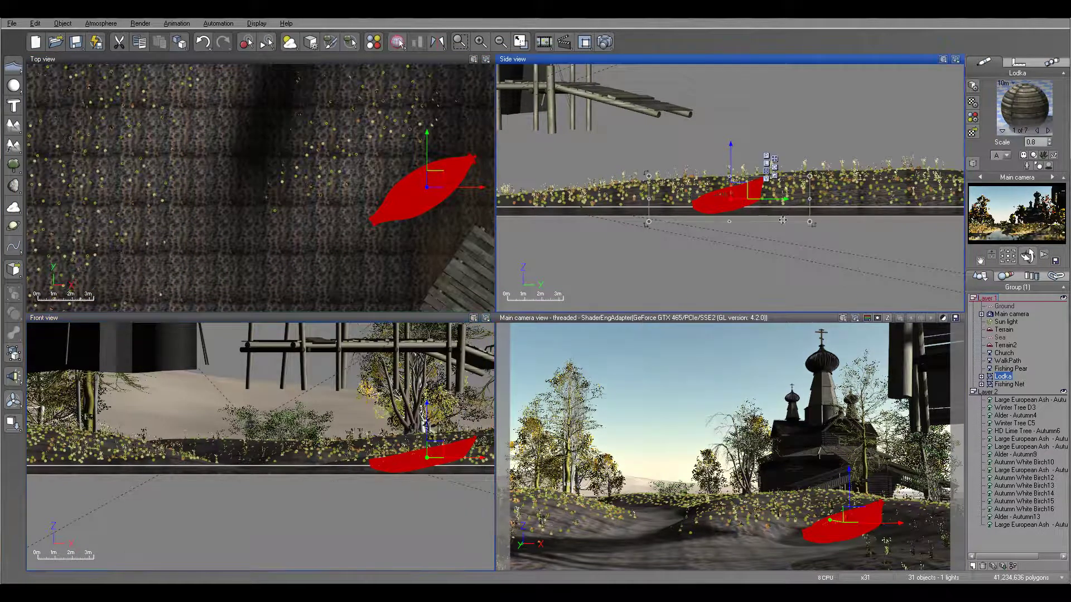
{"action": "key", "text": "ctrl+z"}
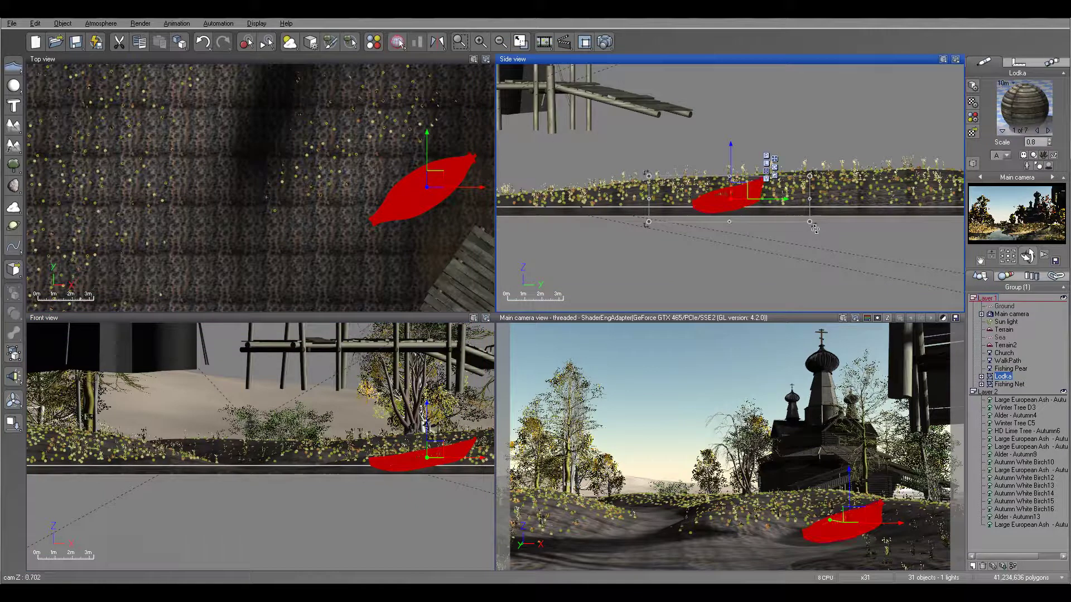
Fine-tune the boat's tilt and heading with small rotations so it rests naturally on the slope.
{"action": "left_click", "coordinate": [402, 444]}
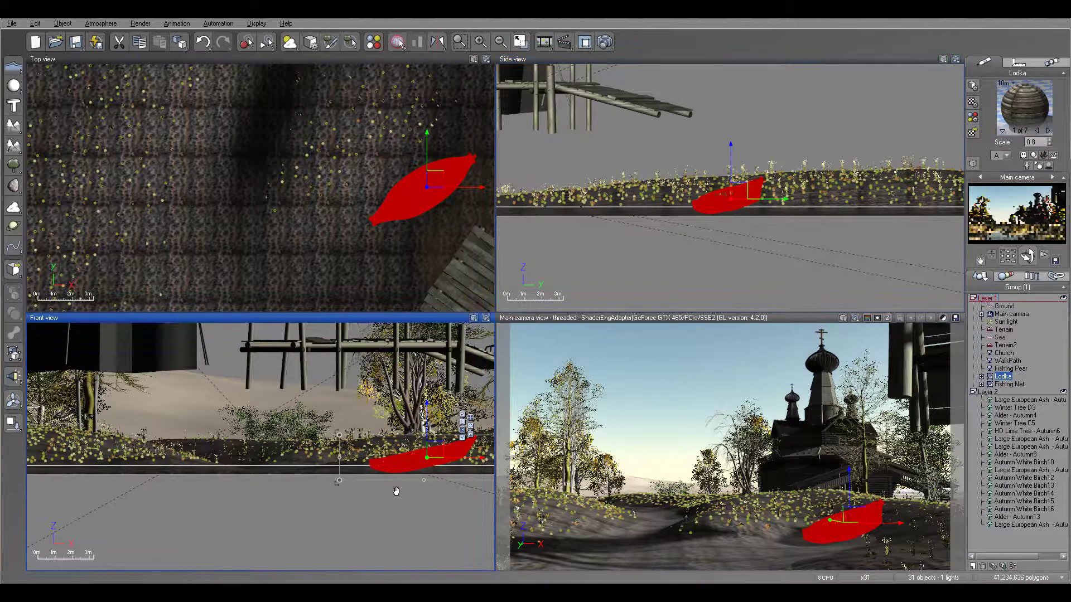
{"action": "scroll", "coordinate": [430, 491], "scroll_direction": "up", "scroll_amount": 3}
{"action": "left_click_drag", "start_coordinate": [415, 478], "coordinate": [418, 477]}
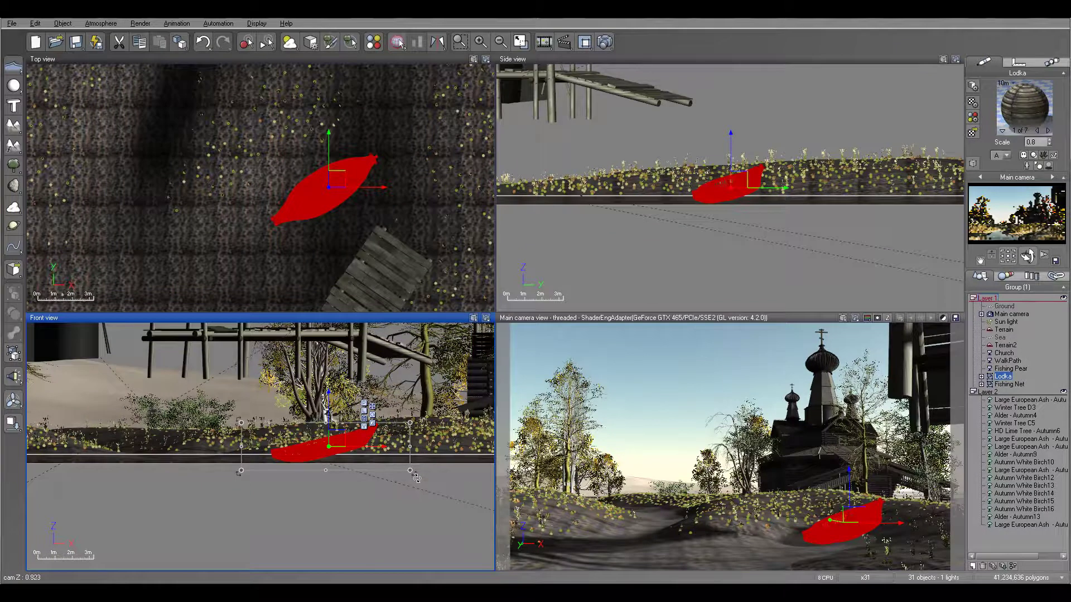
{"action": "left_click", "coordinate": [334, 189]}
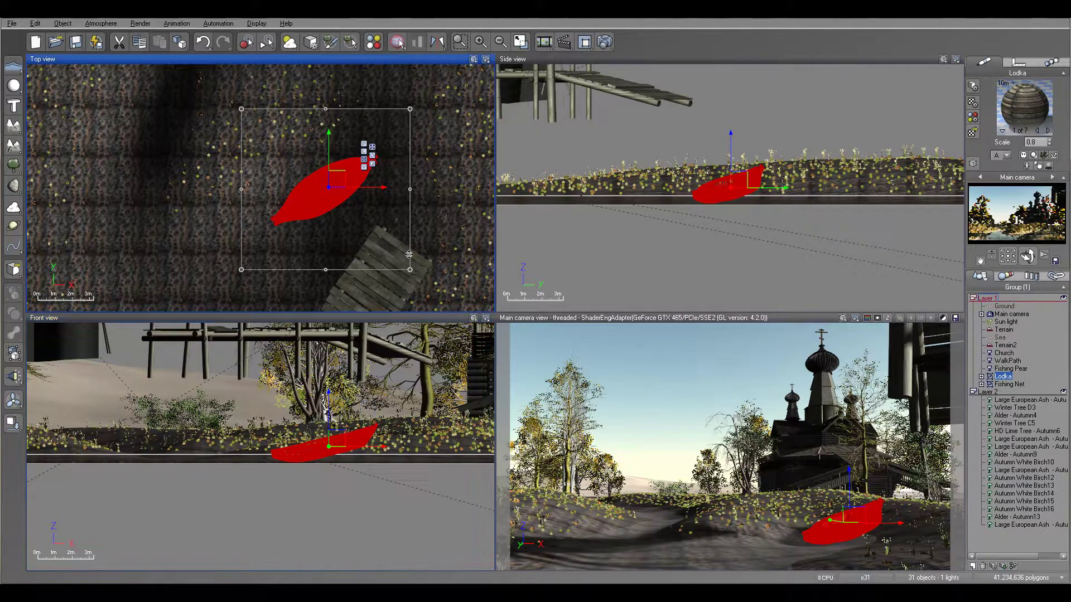
{"action": "left_click_drag", "start_coordinate": [416, 272], "coordinate": [422, 274]}
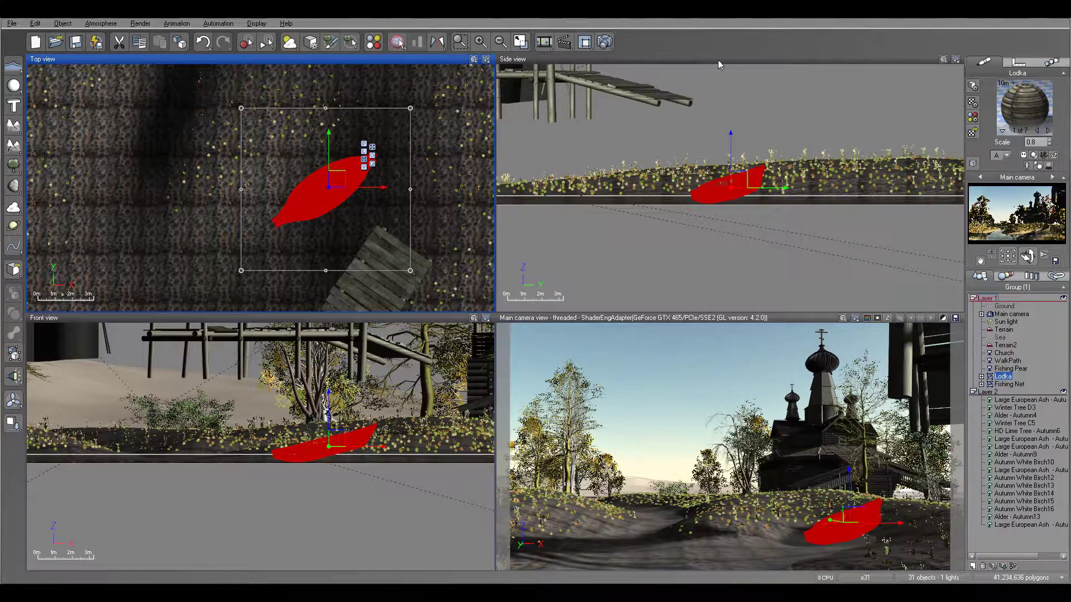
Move the Fishing Pear pier inland into the inlet beside the boat and drop it onto the terrain.
{"action": "left_click", "coordinate": [1012, 368]}
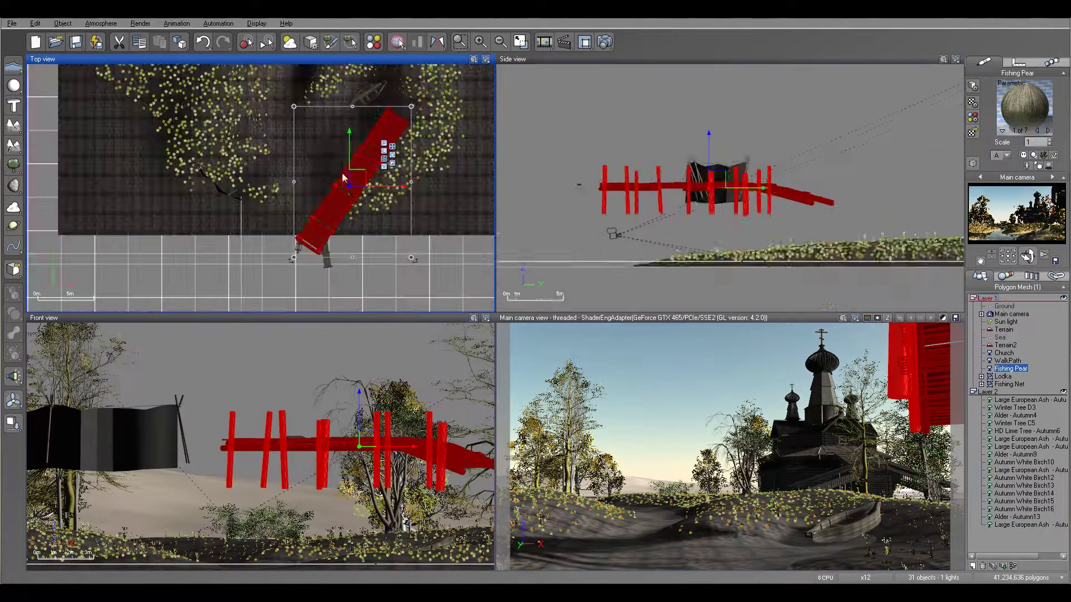
{"action": "scroll", "coordinate": [342, 173], "scroll_direction": "down", "scroll_amount": 3}
{"action": "left_click_drag", "start_coordinate": [379, 144], "coordinate": [319, 128]}
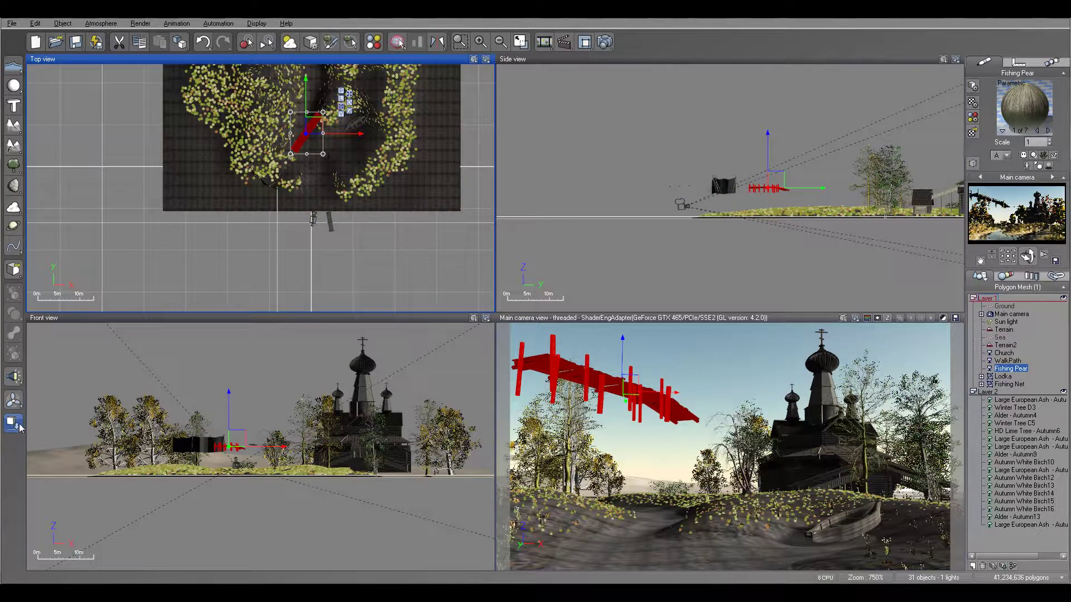
{"action": "key", "text": "ctrl+z"}
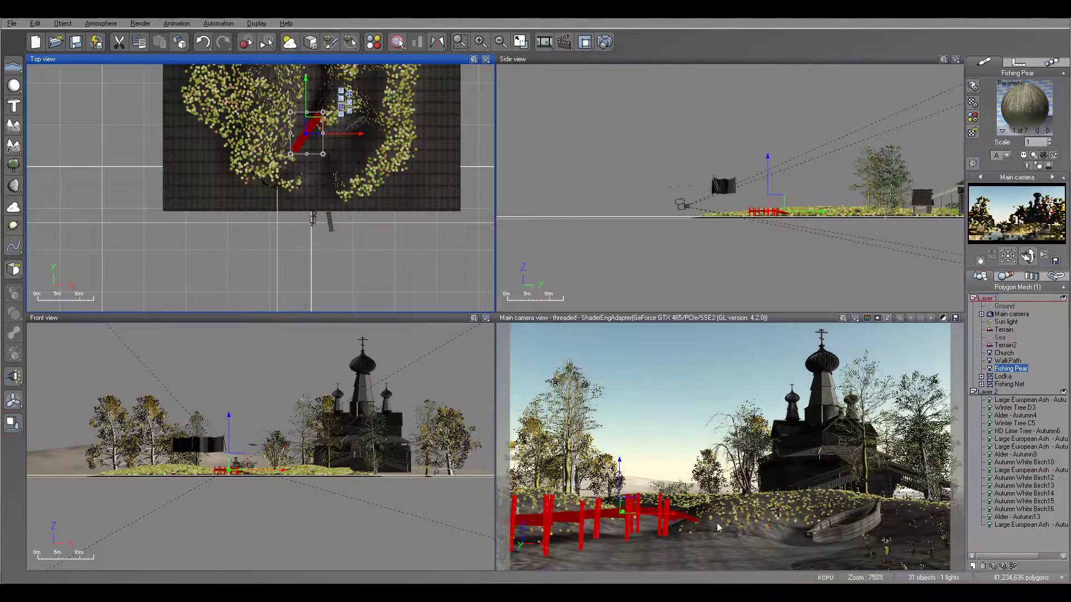
Rotate the pier so it runs more across the inlet, and shift it away from the boat toward the opposite shore.
{"action": "scroll", "coordinate": [428, 169], "scroll_direction": "up", "scroll_amount": 4}
{"action": "left_click_drag", "start_coordinate": [254, 207], "coordinate": [247, 216]}
{"action": "left_click_drag", "start_coordinate": [233, 166], "coordinate": [237, 152]}
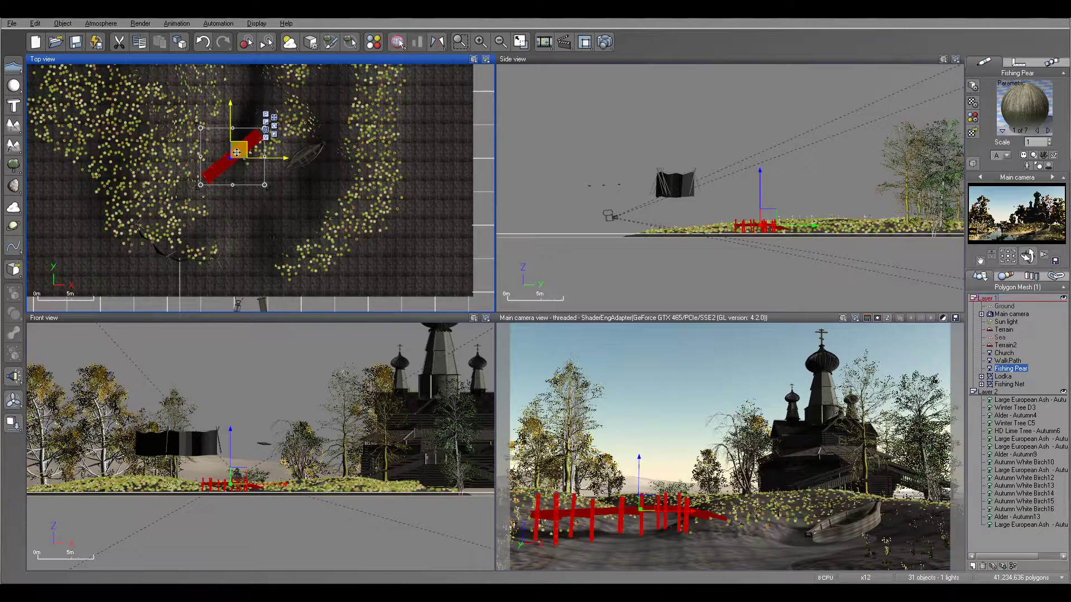
{"action": "scroll", "coordinate": [249, 157], "scroll_direction": "up", "scroll_amount": 5}
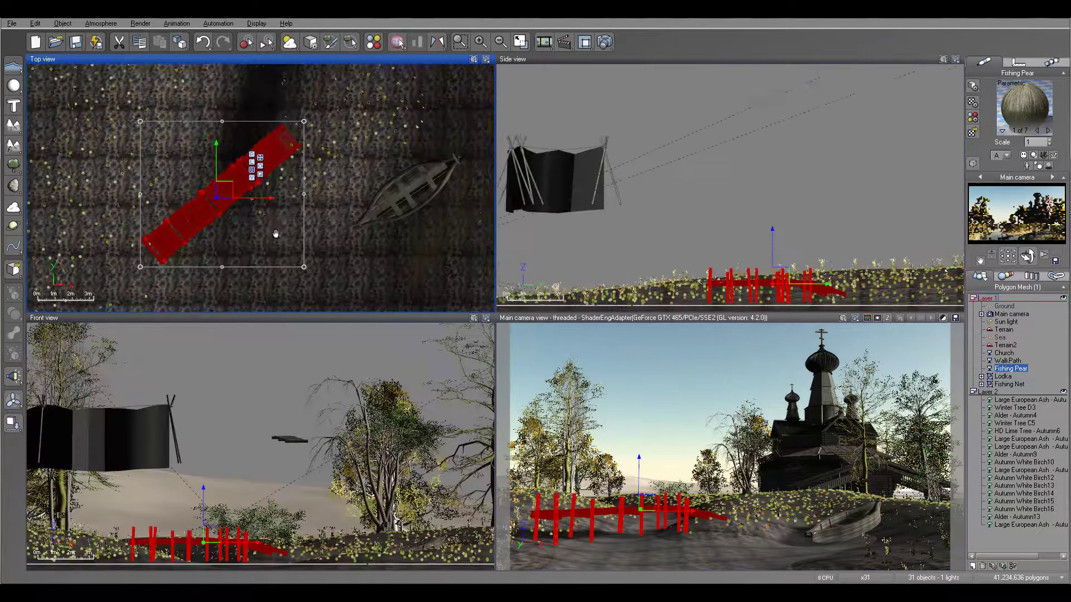
{"action": "mouse_move", "coordinate": [221, 193]}
{"action": "left_mouse_down"}
{"action": "mouse_move", "coordinate": [246, 179]}
{"action": "mouse_move", "coordinate": [211, 202]}
{"action": "left_mouse_up"}
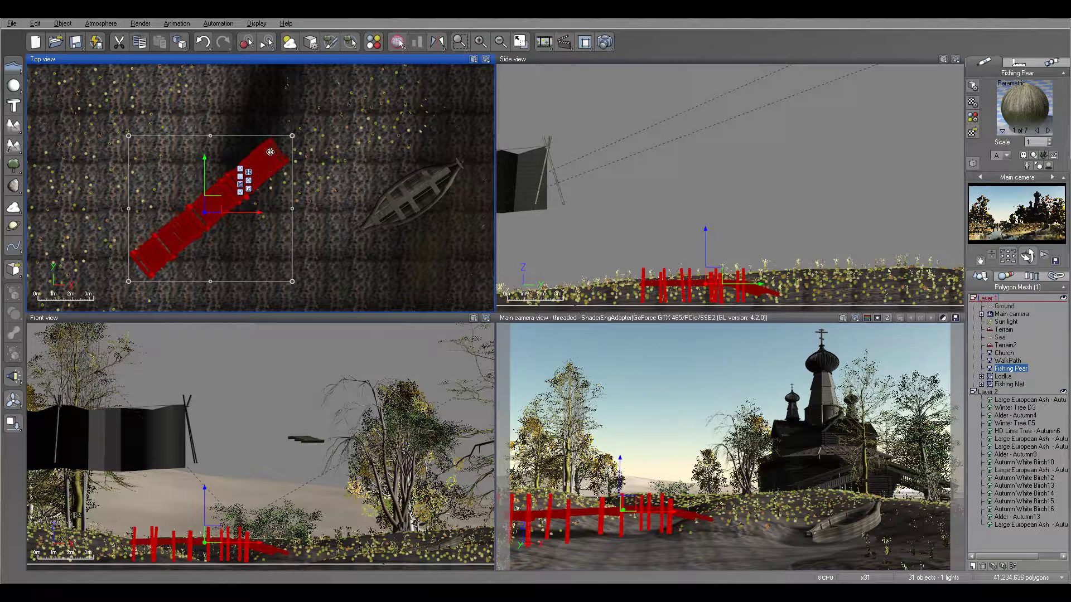
Scale the pier down slightly, turn it a little steeper across the inlet, and reposition it nearer the boat.
{"action": "right_click_drag", "start_coordinate": [253, 231], "coordinate": [304, 191]}
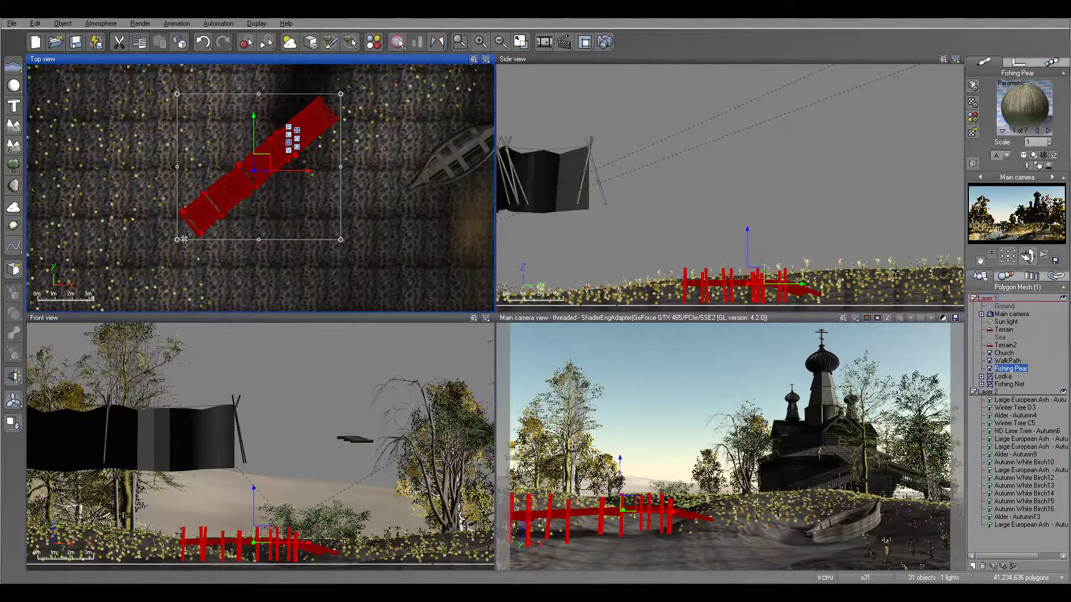
{"action": "left_click_drag", "start_coordinate": [177, 239], "coordinate": [215, 230]}
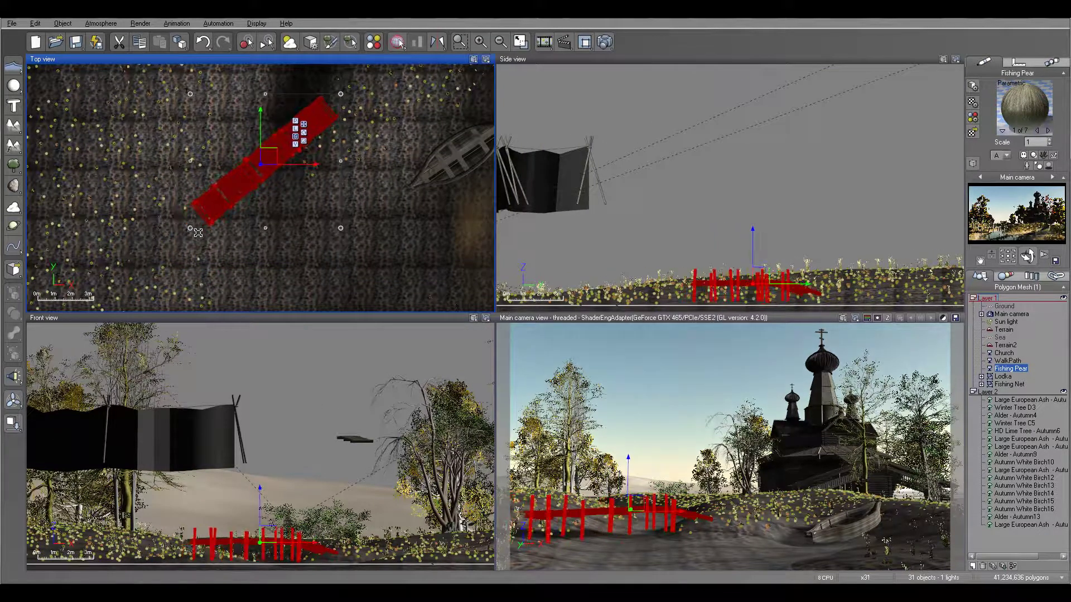
{"action": "left_click_drag", "start_coordinate": [270, 151], "coordinate": [259, 171]}
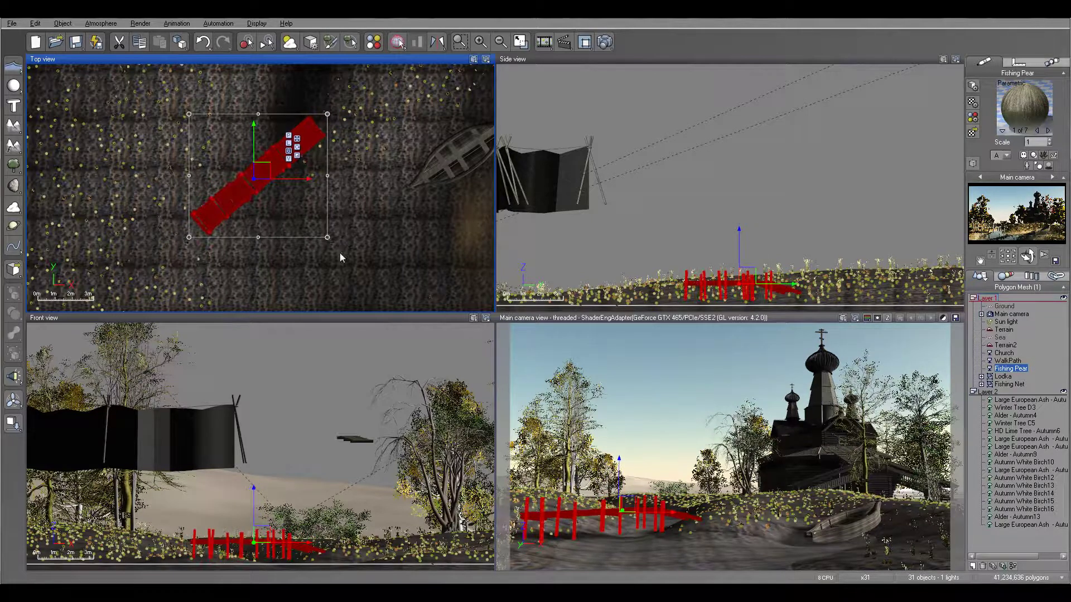
{"action": "left_click_drag", "start_coordinate": [337, 241], "coordinate": [348, 235]}
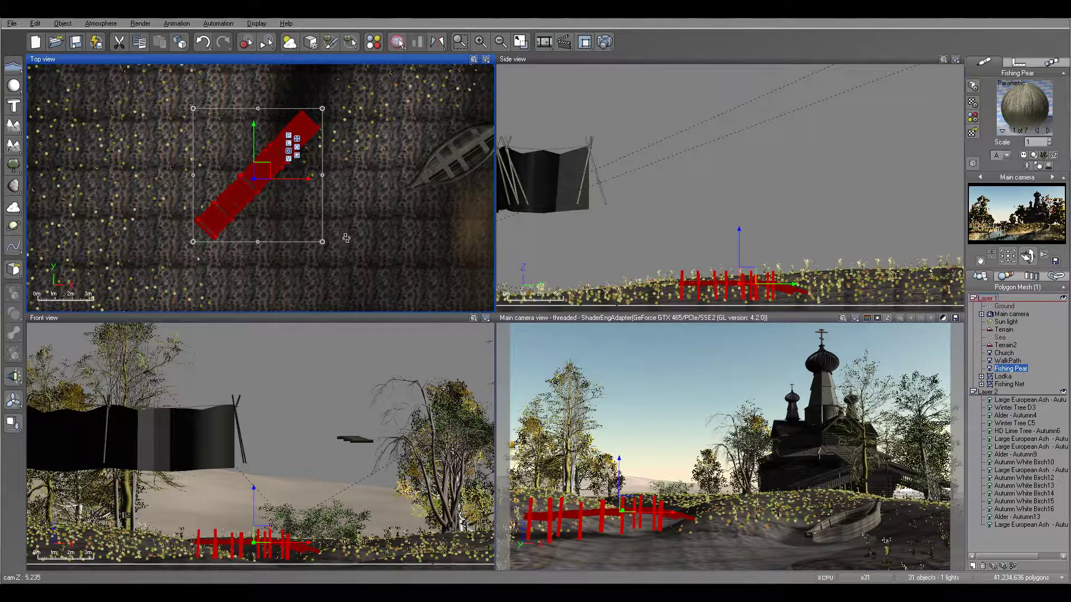
{"action": "mouse_move", "coordinate": [259, 172]}
{"action": "left_mouse_down"}
{"action": "mouse_move", "coordinate": [262, 188]}
{"action": "mouse_move", "coordinate": [274, 185]}
{"action": "left_mouse_up"}
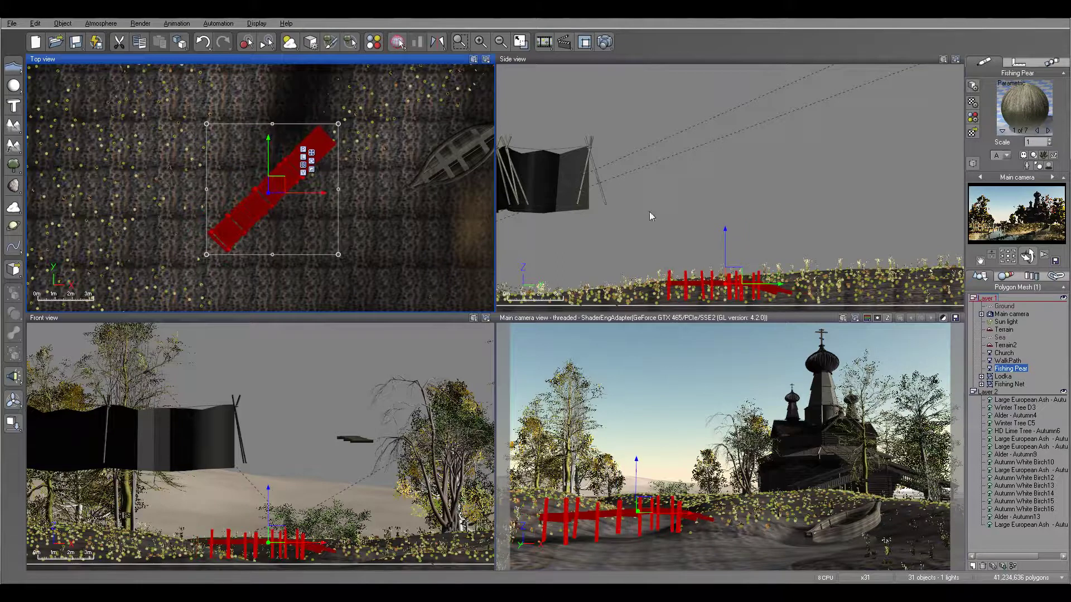
Try a larger size for the pier and scale it back down.
{"action": "left_click", "coordinate": [649, 216]}
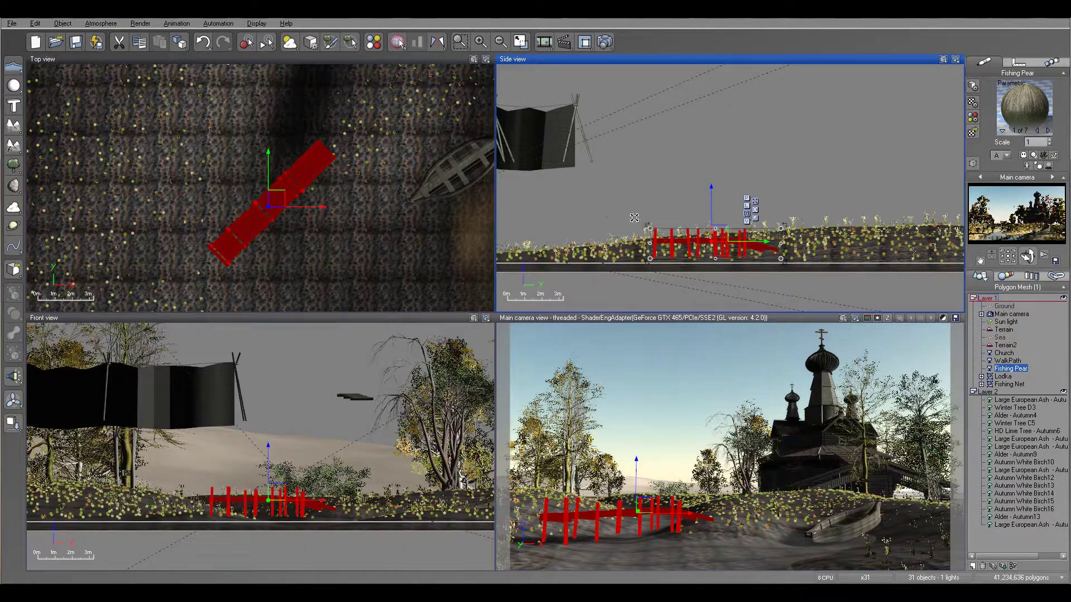
{"action": "left_click_drag", "start_coordinate": [647, 226], "coordinate": [614, 227]}
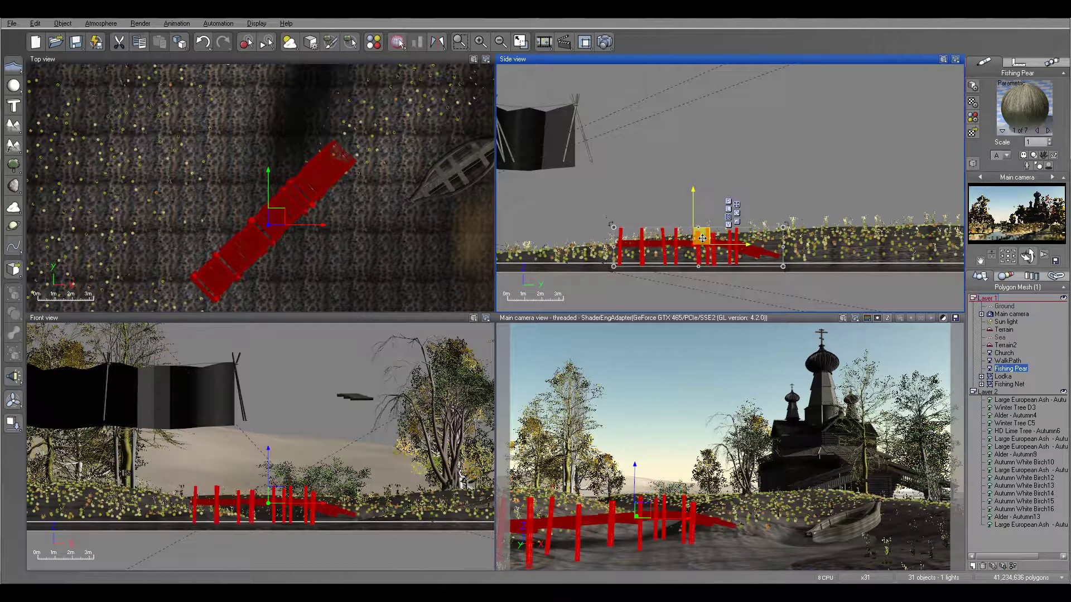
{"action": "left_click", "coordinate": [267, 235]}
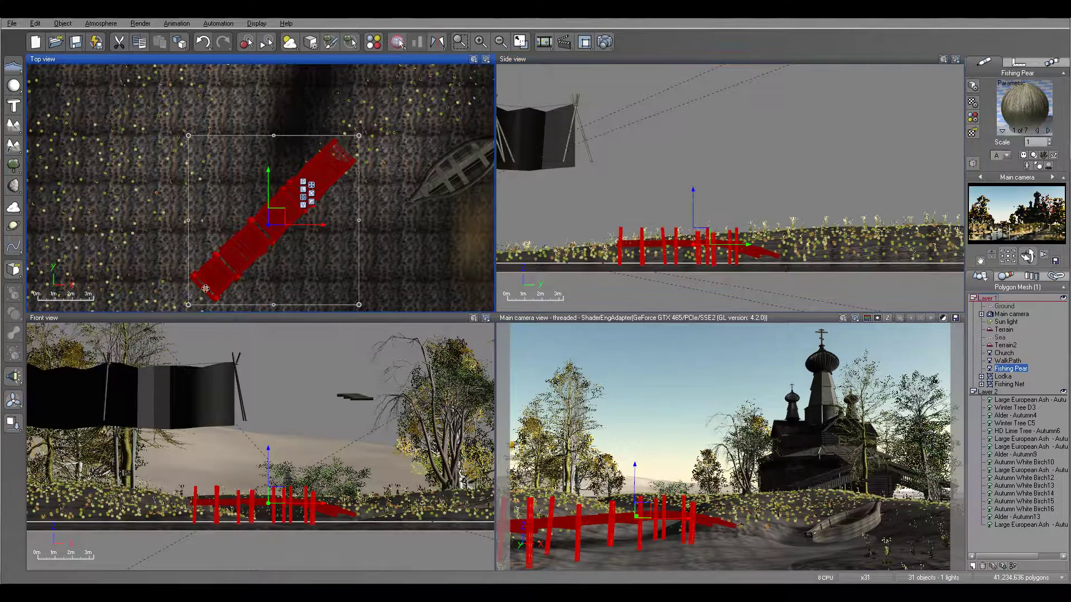
{"action": "left_click_drag", "start_coordinate": [190, 306], "coordinate": [237, 281]}
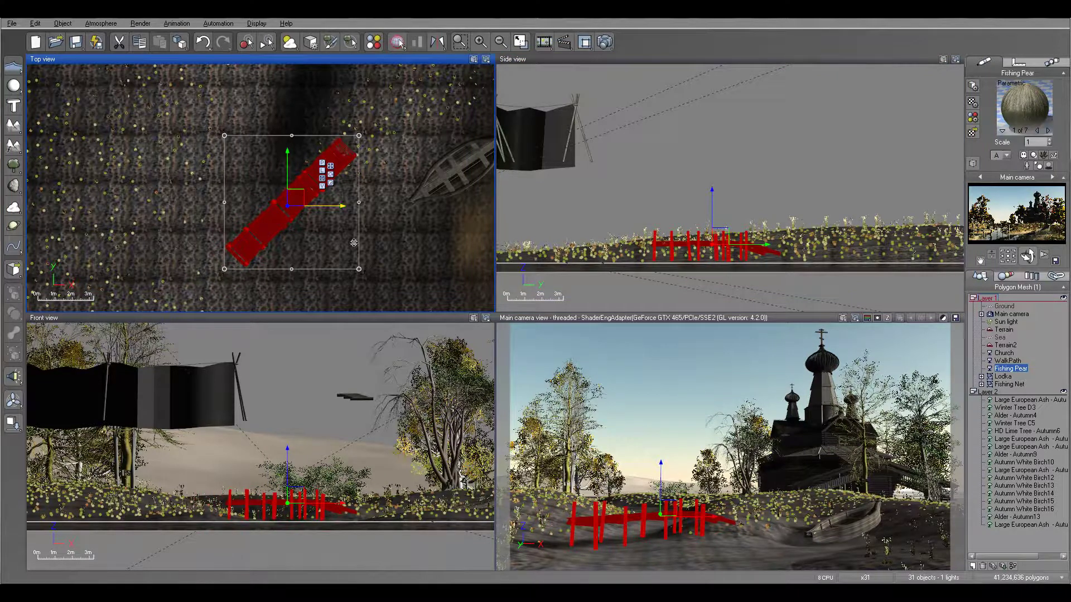
Turn the pier further across the inlet, shrink it, lower it into the terrain, and shift it toward the opposite bank.
{"action": "left_click_drag", "start_coordinate": [318, 210], "coordinate": [309, 184]}
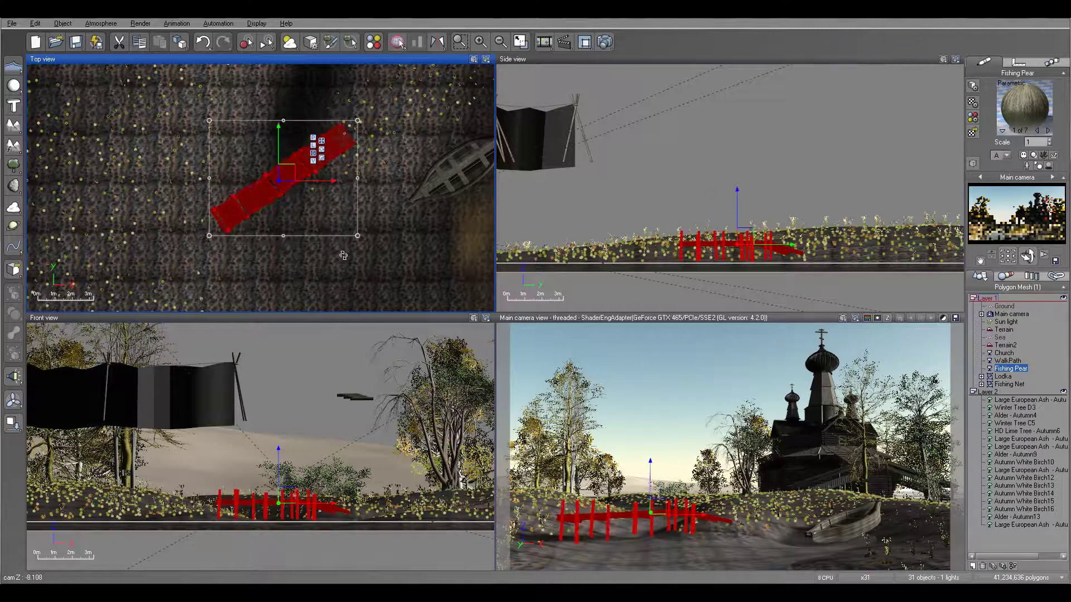
{"action": "left_click_drag", "start_coordinate": [283, 175], "coordinate": [276, 177]}
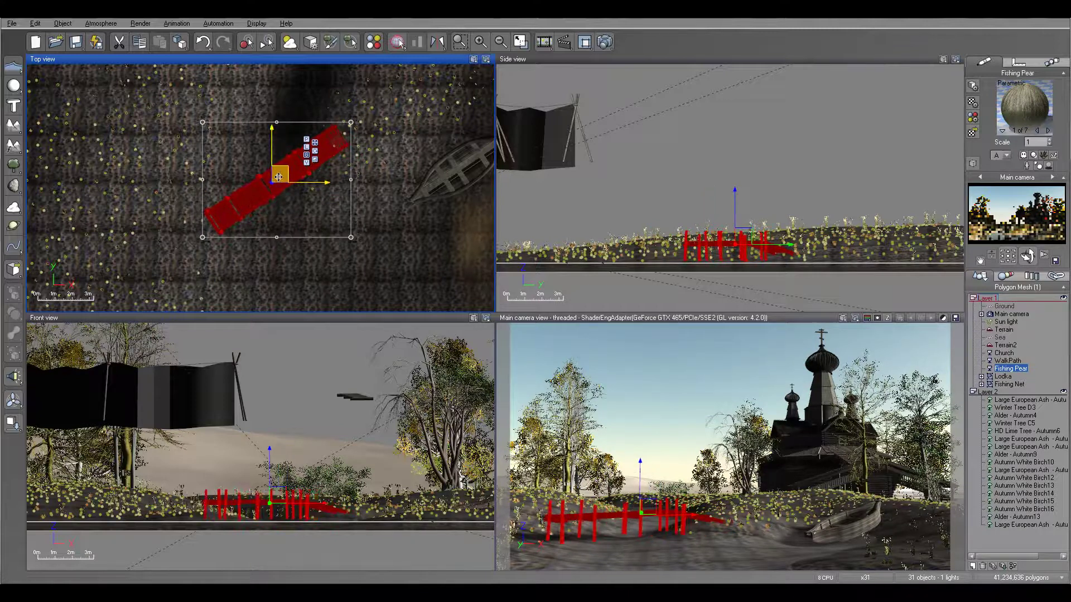
{"action": "left_click_drag", "start_coordinate": [201, 238], "coordinate": [233, 216]}
{"action": "left_click_drag", "start_coordinate": [748, 199], "coordinate": [749, 206]}
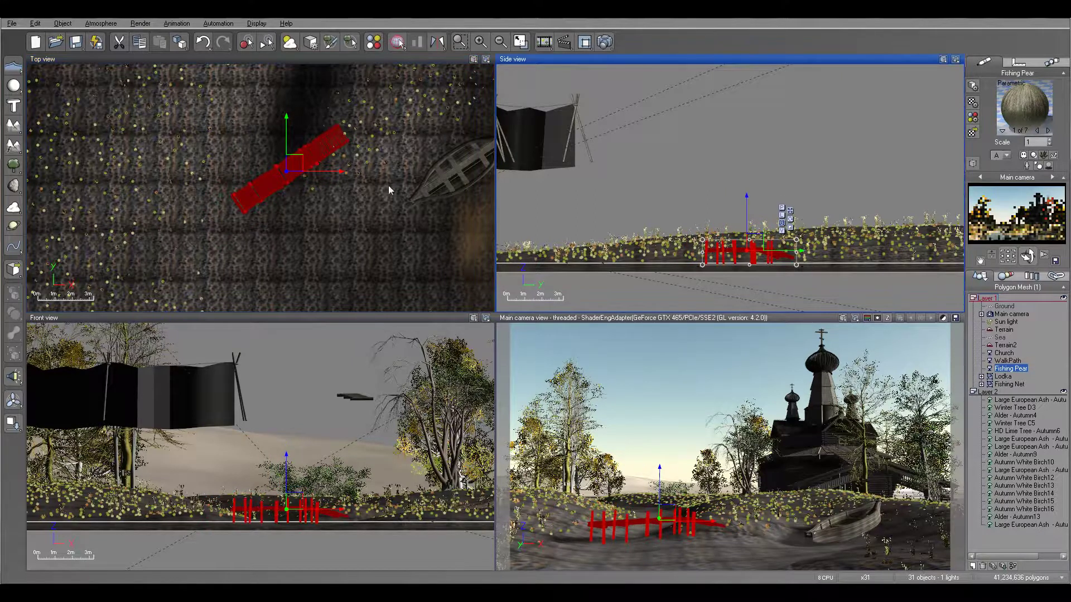
{"action": "left_click_drag", "start_coordinate": [294, 165], "coordinate": [279, 169]}
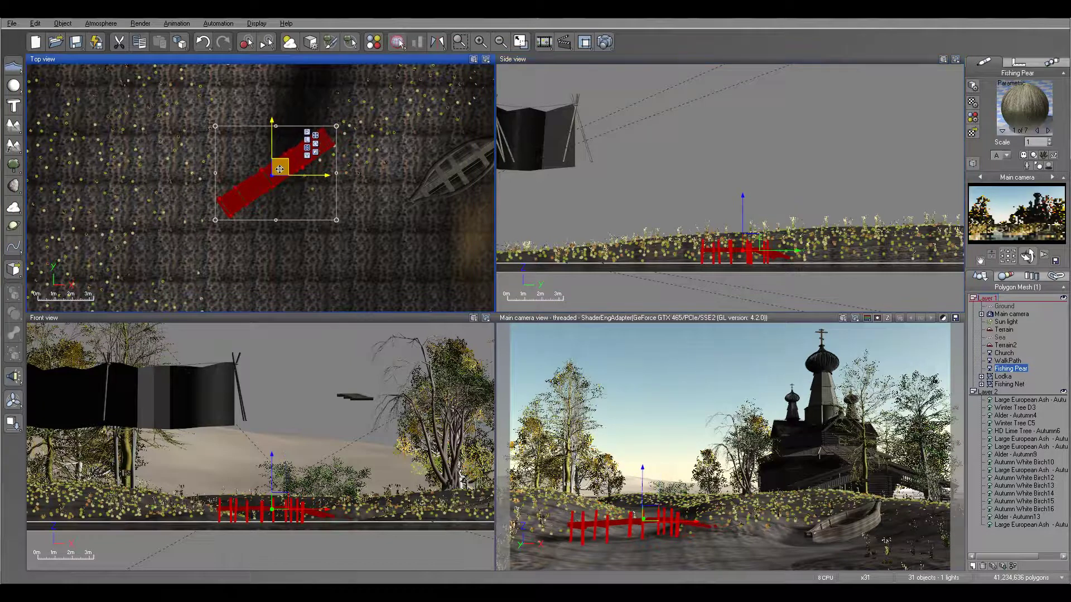
Render the main camera view to check the pier and boat placement, and close the render display.
{"action": "left_click", "coordinate": [604, 42]}
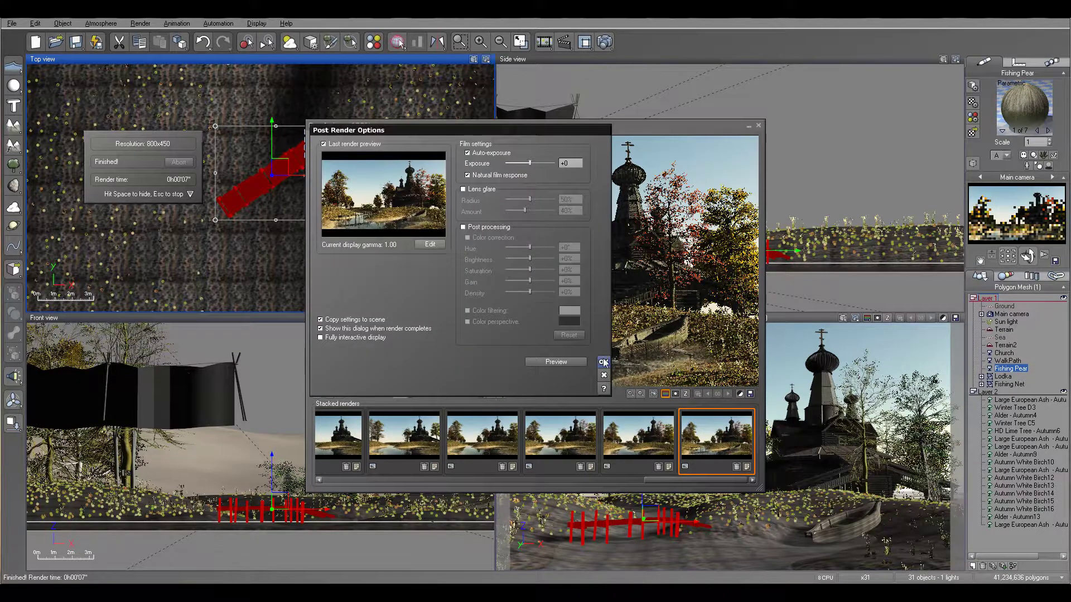
{"action": "left_click", "coordinate": [603, 363]}
{"action": "left_click", "coordinate": [758, 125]}
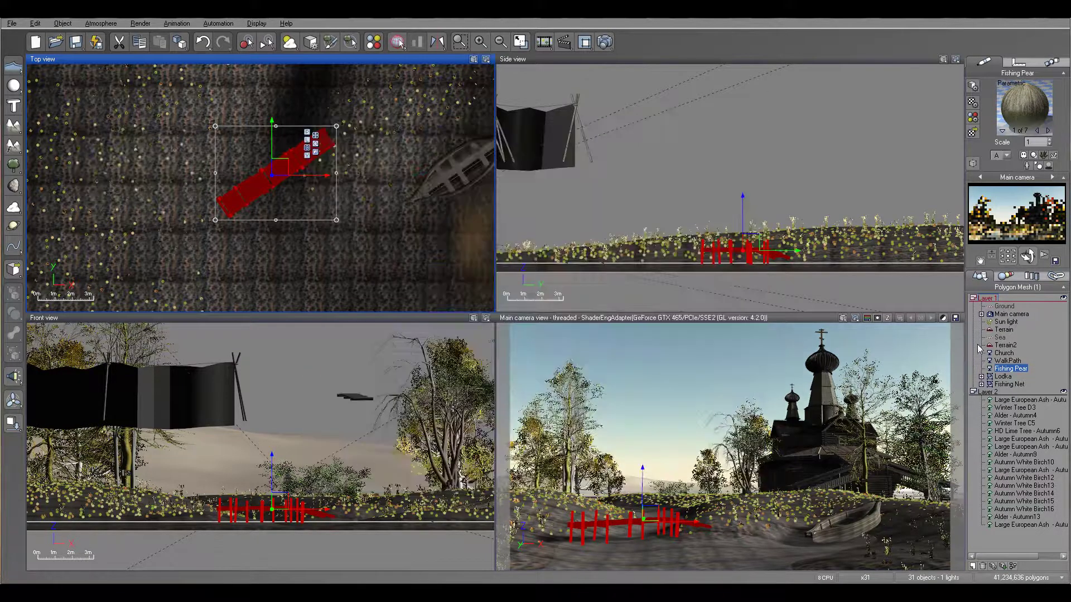
Scale the Lodka boat down to suit the smaller pier, move it closer to the inlet, and lower it onto the ground.
{"action": "left_click", "coordinate": [1002, 377]}
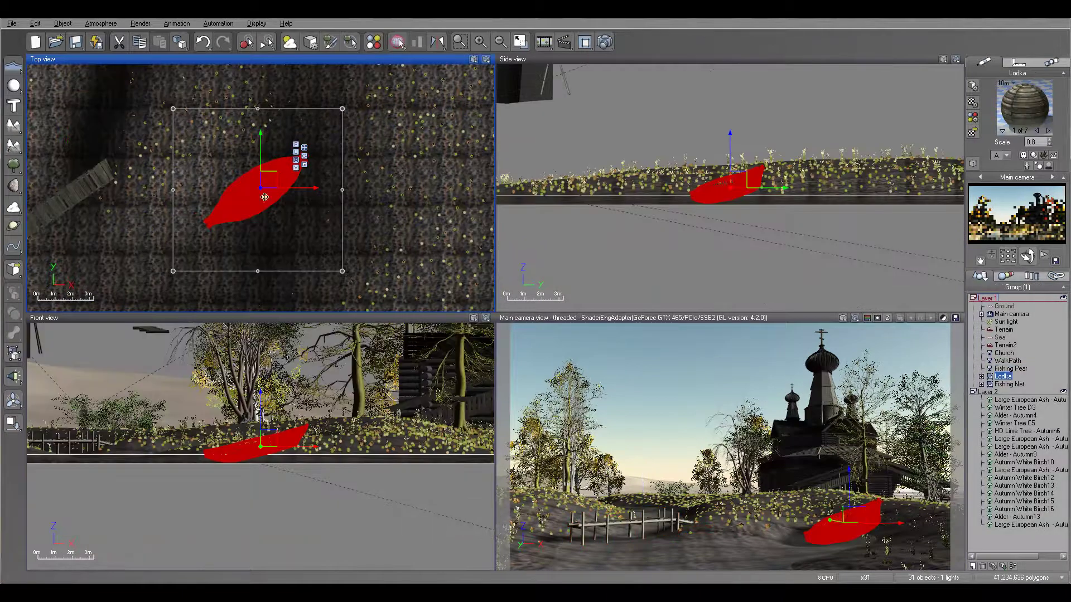
{"action": "left_click_drag", "start_coordinate": [174, 110], "coordinate": [239, 184]}
{"action": "left_click_drag", "start_coordinate": [308, 218], "coordinate": [246, 190]}
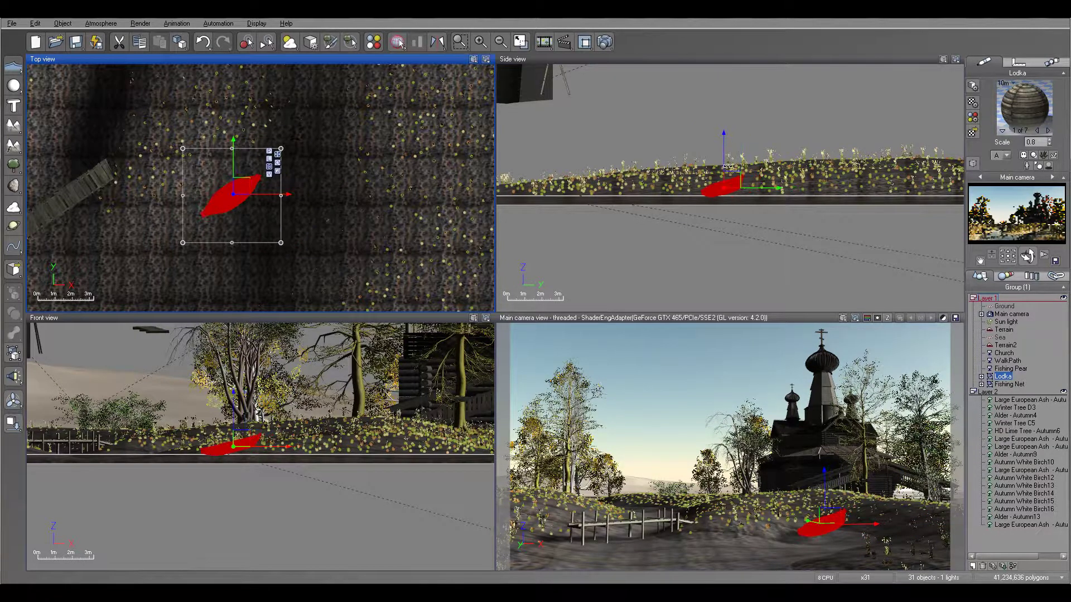
{"action": "left_click", "coordinate": [725, 155]}
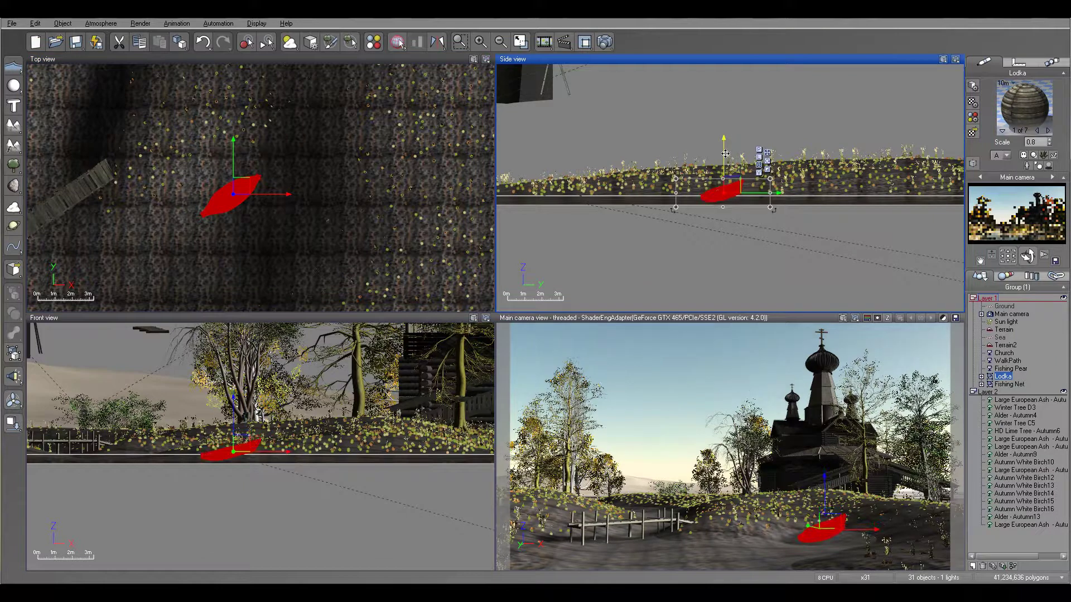
Render the main camera view again to check the smaller boat, and close the render display.
{"action": "left_click", "coordinate": [586, 46]}
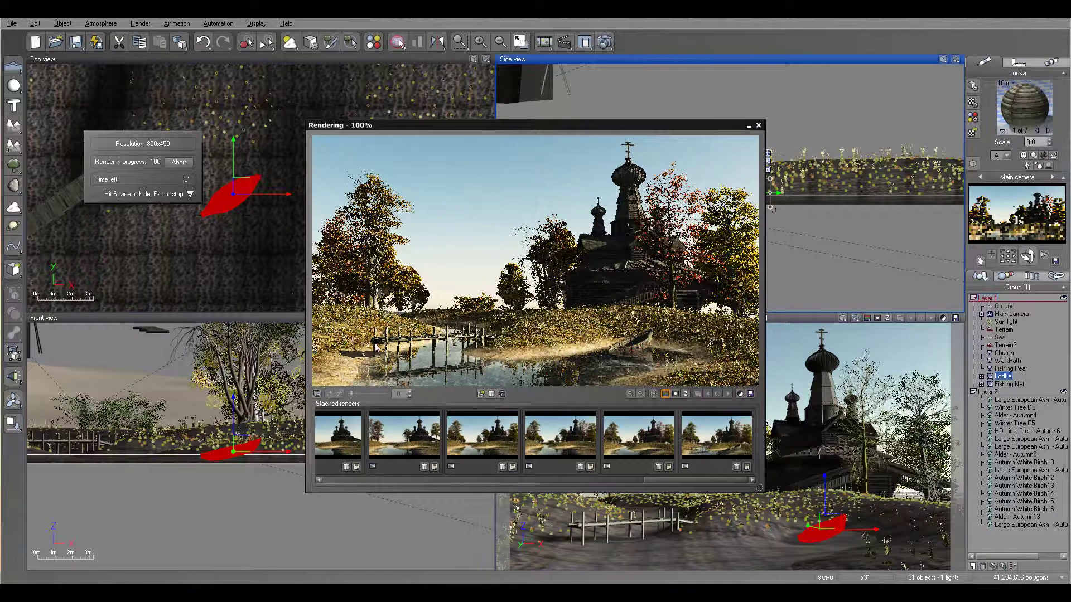
{"action": "left_click", "coordinate": [603, 363]}
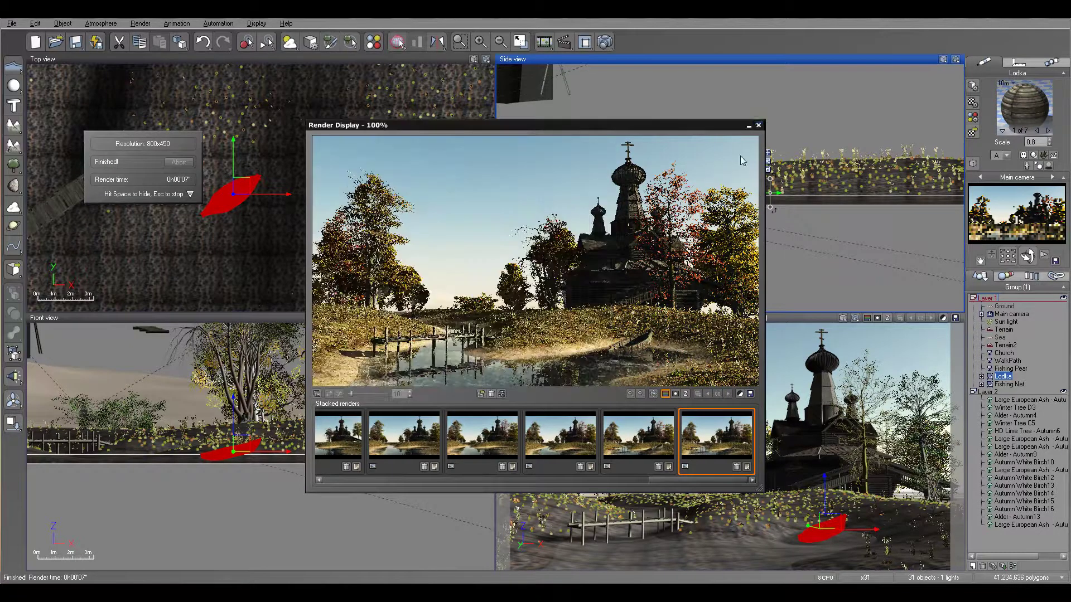
{"action": "left_click", "coordinate": [757, 126]}
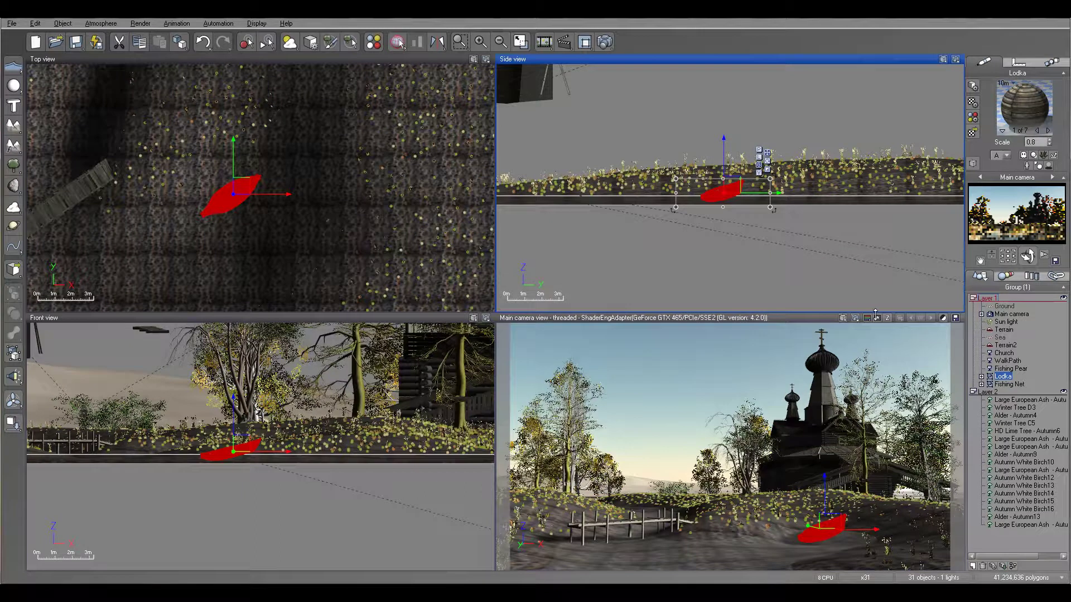
Move the WalkPath near the pier's outer end, rotate it in line with the pier, and scale it down to the pier's width.
{"action": "left_click", "coordinate": [1008, 361]}
{"action": "left_click_drag", "start_coordinate": [393, 277], "coordinate": [187, 156]}
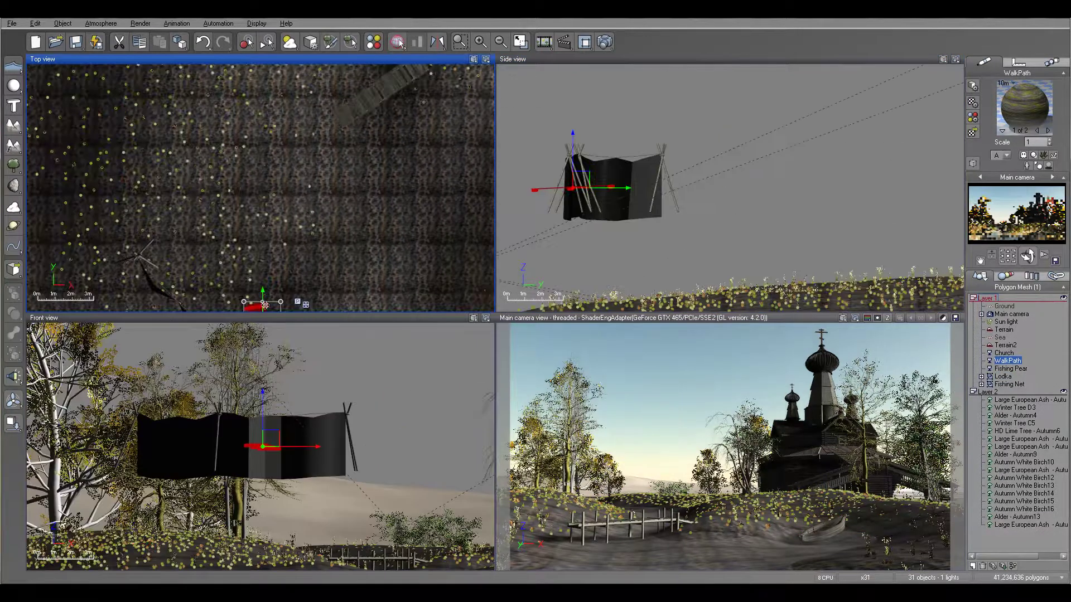
{"action": "left_click_drag", "start_coordinate": [263, 303], "coordinate": [289, 149]}
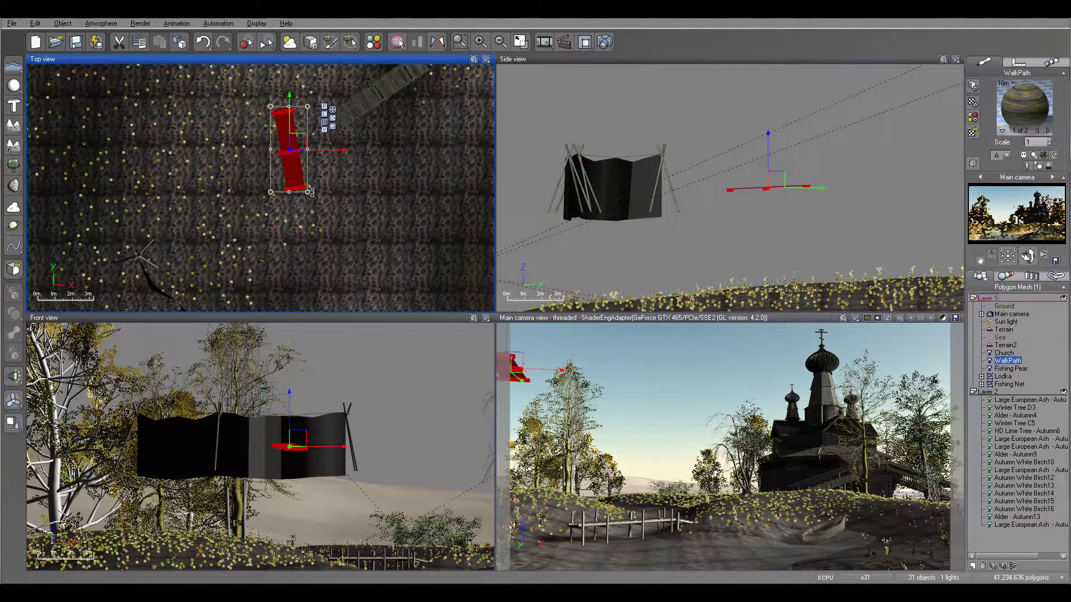
{"action": "left_click_drag", "start_coordinate": [308, 200], "coordinate": [254, 199]}
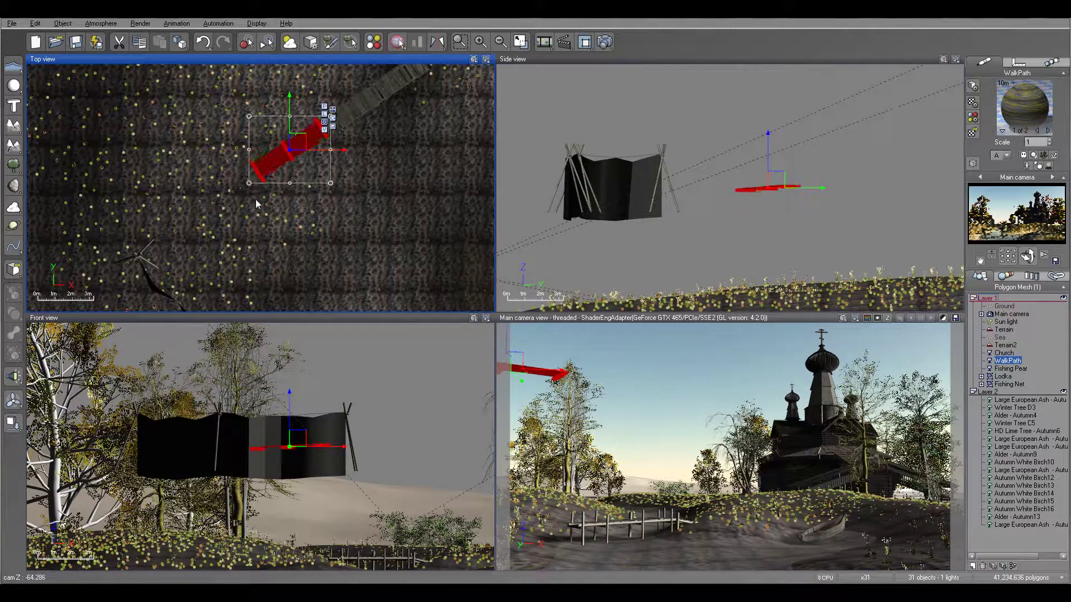
{"action": "left_click_drag", "start_coordinate": [250, 115], "coordinate": [316, 130]}
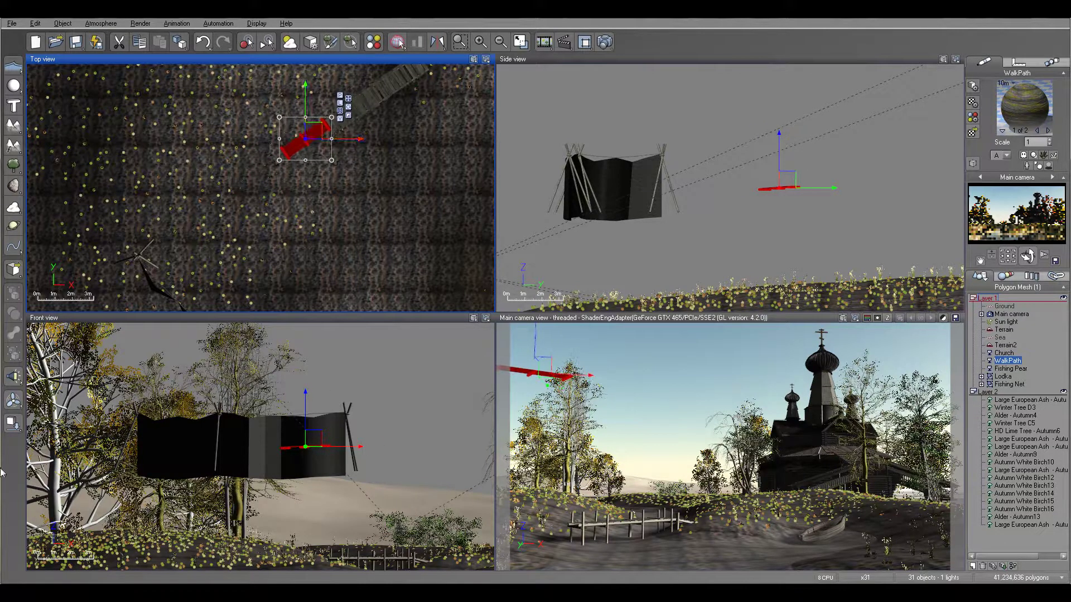
Shift the WalkPath closer to the pier and lower it from the air onto the terrain.
{"action": "left_click", "coordinate": [13, 423]}
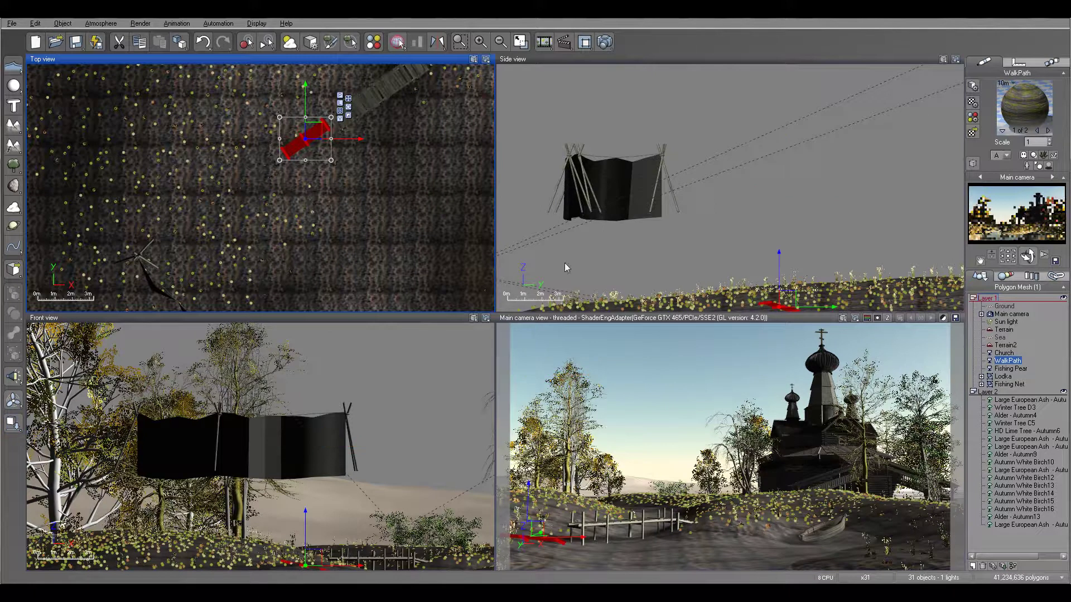
{"action": "right_click_drag", "start_coordinate": [762, 254], "coordinate": [732, 177]}
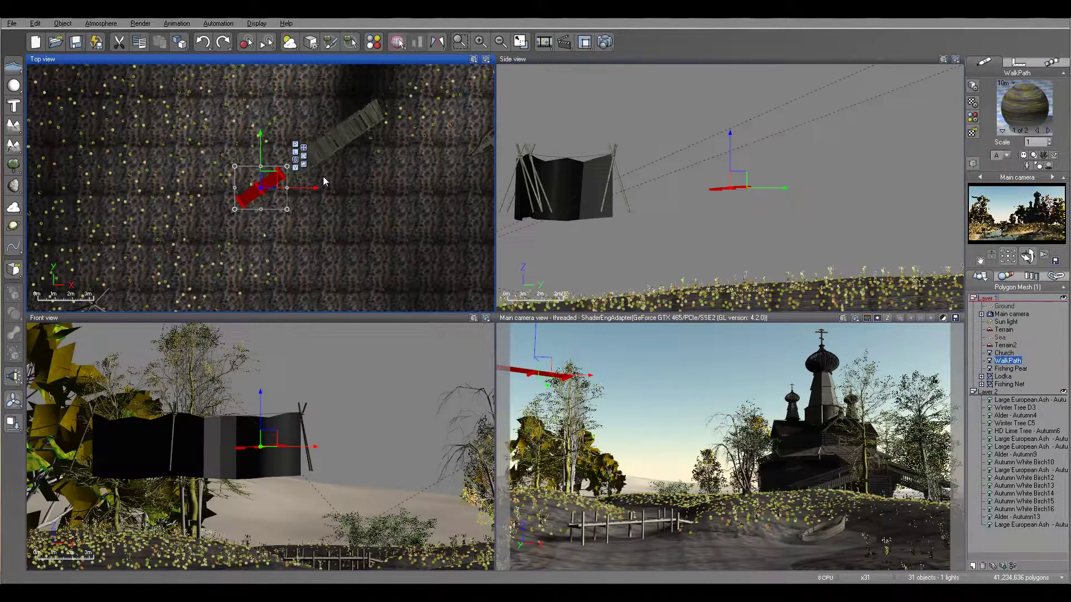
{"action": "left_click_drag", "start_coordinate": [268, 180], "coordinate": [284, 176]}
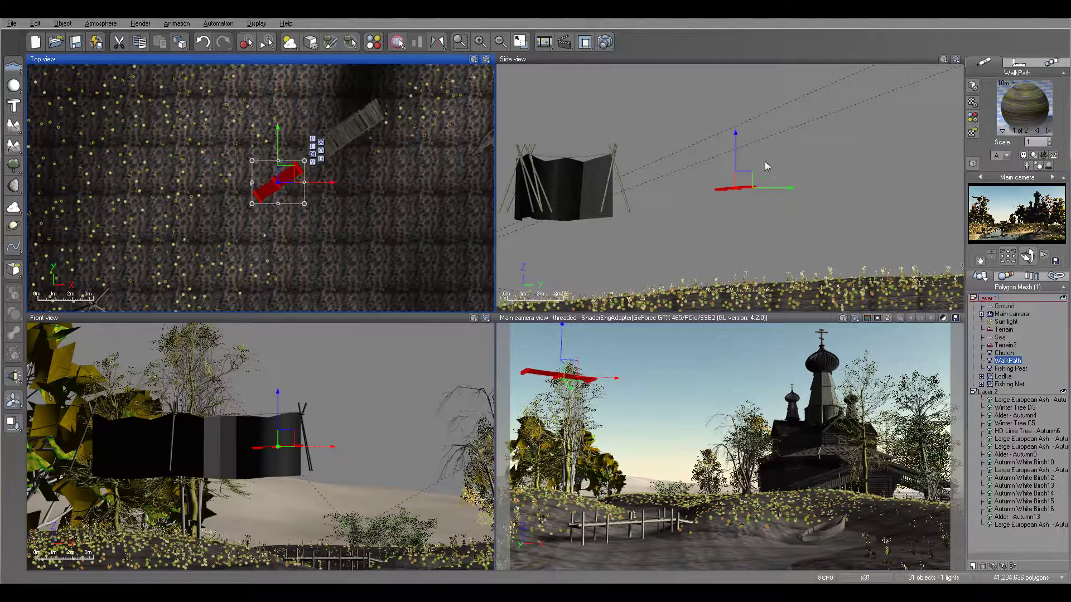
{"action": "left_click", "coordinate": [735, 137]}
{"action": "left_click_drag", "start_coordinate": [735, 204], "coordinate": [735, 245]}
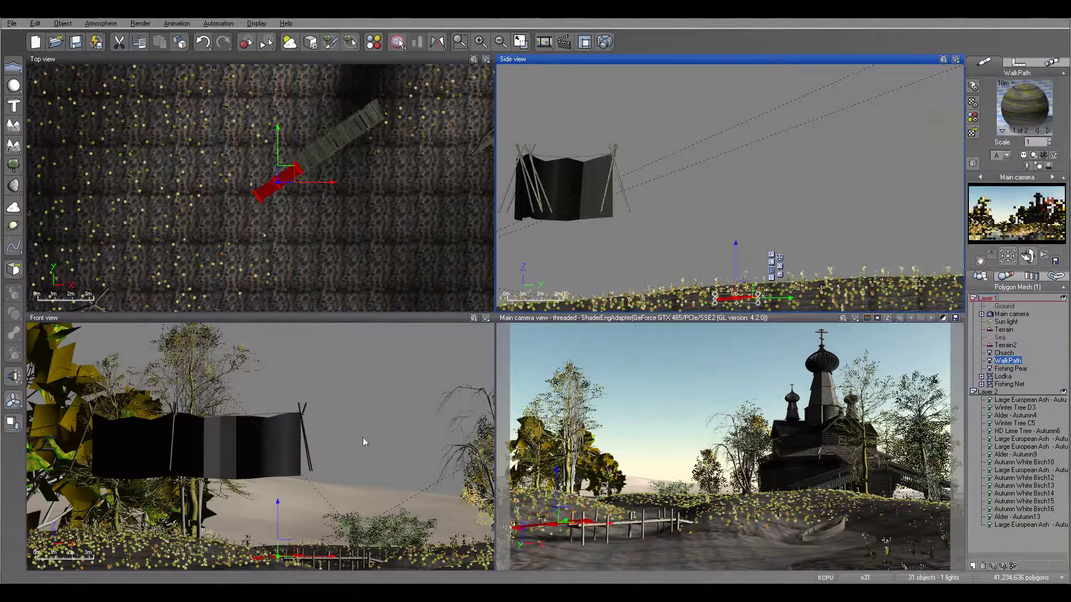
Fine-tune the WalkPath's height and position so its upper end meets the pier deck.
{"action": "right_click_drag", "start_coordinate": [361, 437], "coordinate": [354, 335]}
{"action": "scroll", "coordinate": [319, 450], "scroll_direction": "up", "scroll_amount": 5}
{"action": "left_click_drag", "start_coordinate": [277, 464], "coordinate": [277, 448]}
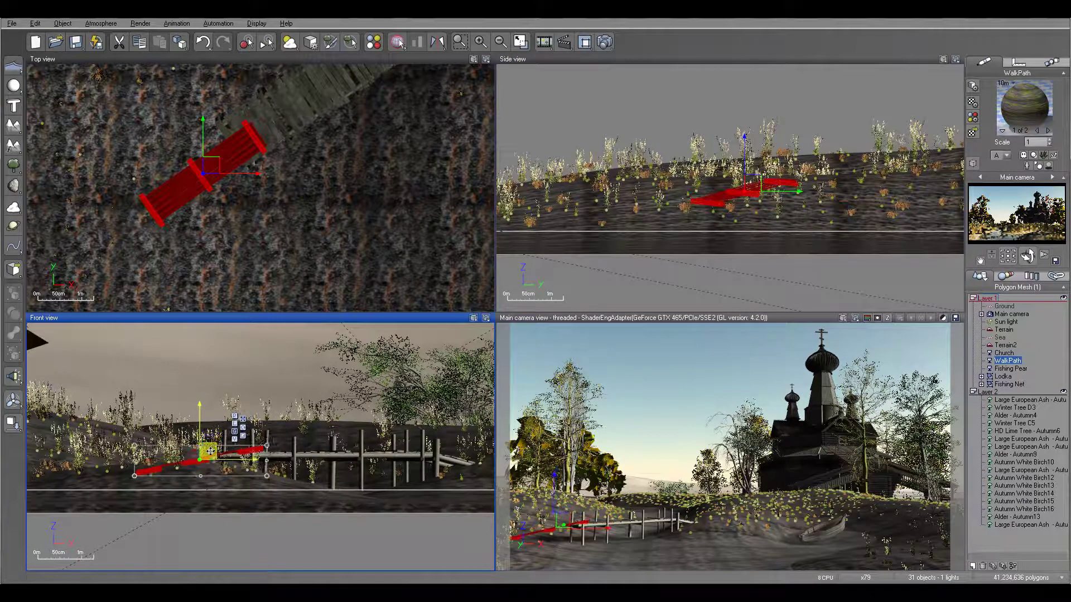
{"action": "left_click_drag", "start_coordinate": [211, 450], "coordinate": [208, 452]}
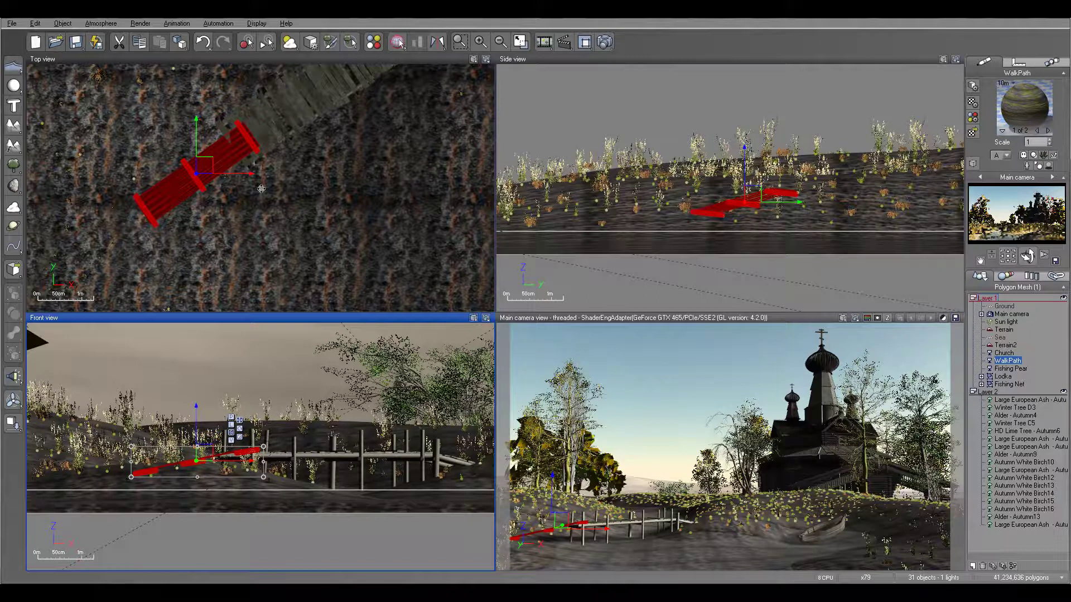
Turn the WalkPath about 12° seen from above and shift it back against the end of the pier.
{"action": "left_click", "coordinate": [273, 208]}
{"action": "mouse_move", "coordinate": [273, 209]}
{"action": "left_mouse_down"}
{"action": "mouse_move", "coordinate": [279, 240]}
{"action": "mouse_move", "coordinate": [283, 221]}
{"action": "left_mouse_up"}
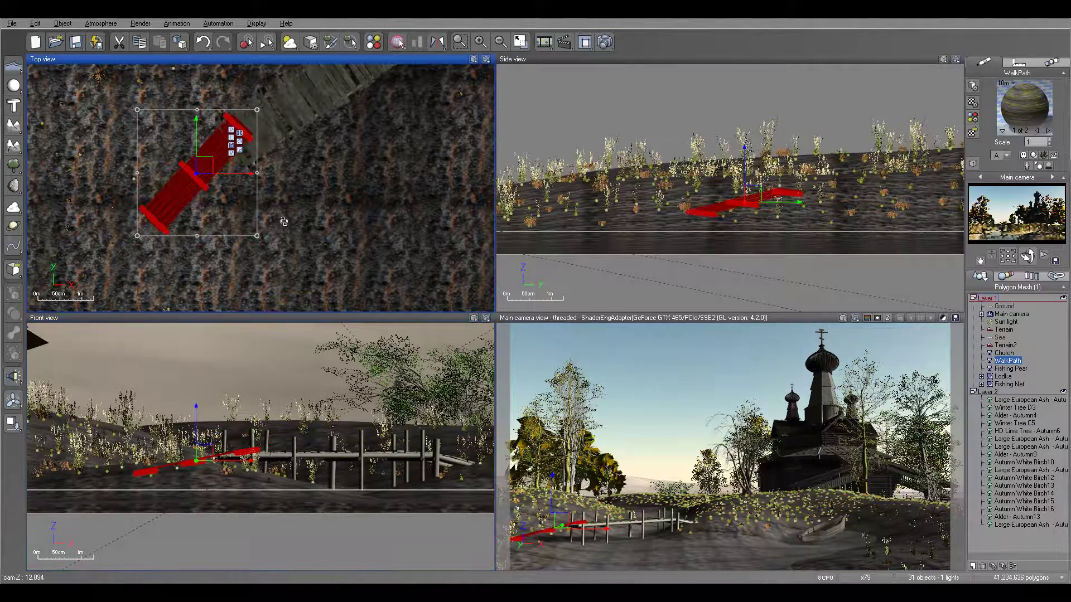
{"action": "left_click_drag", "start_coordinate": [206, 172], "coordinate": [206, 184]}
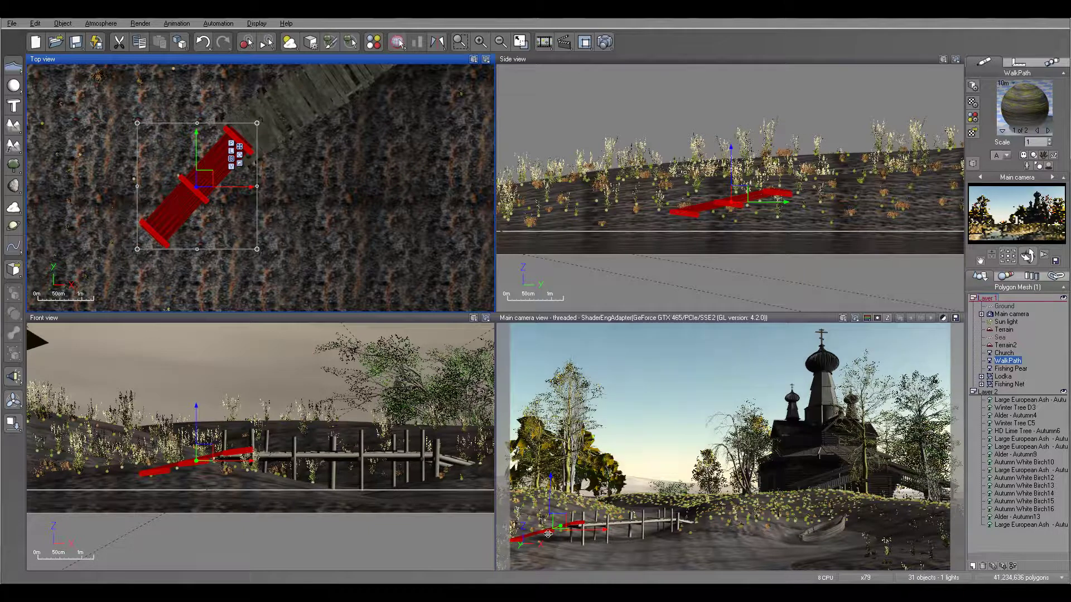
Try to tilt the WalkPath slightly from the front and the side to adjust its slope.
{"action": "left_click", "coordinate": [184, 455]}
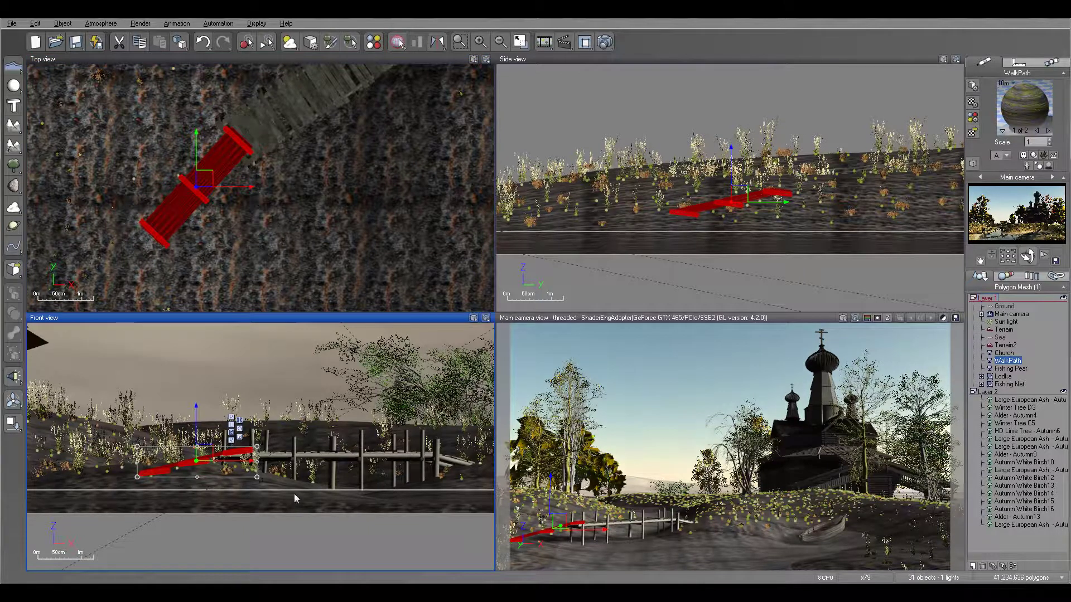
{"action": "left_click_drag", "start_coordinate": [260, 481], "coordinate": [259, 481]}
{"action": "left_click", "coordinate": [731, 194]}
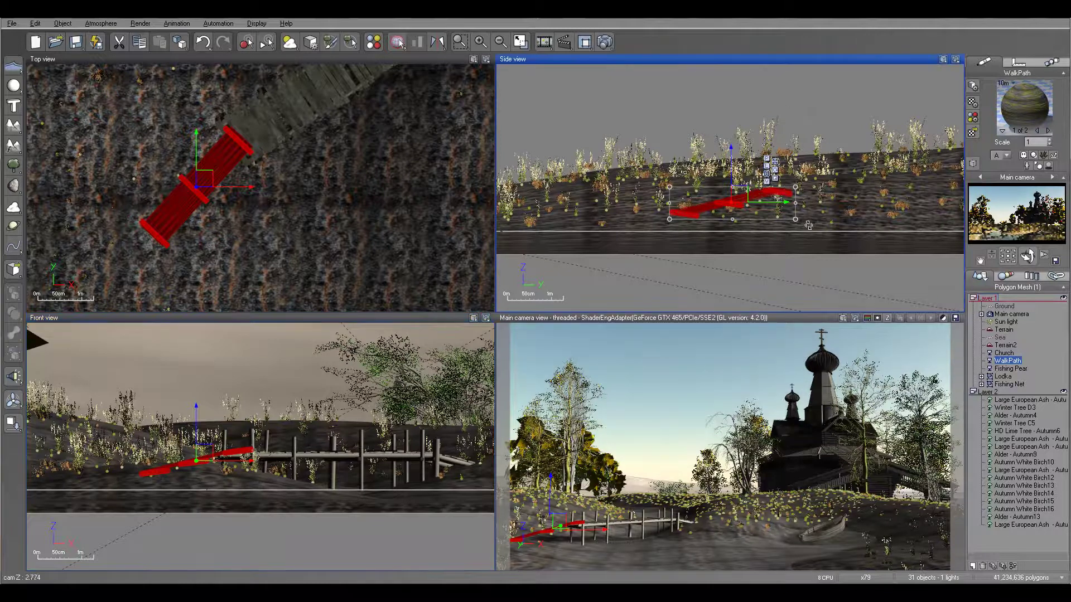
{"action": "mouse_move", "coordinate": [809, 225]}
{"action": "left_mouse_down"}
{"action": "mouse_move", "coordinate": [812, 214]}
{"action": "mouse_move", "coordinate": [807, 231]}
{"action": "left_mouse_up"}
{"action": "left_click", "coordinate": [249, 177]}
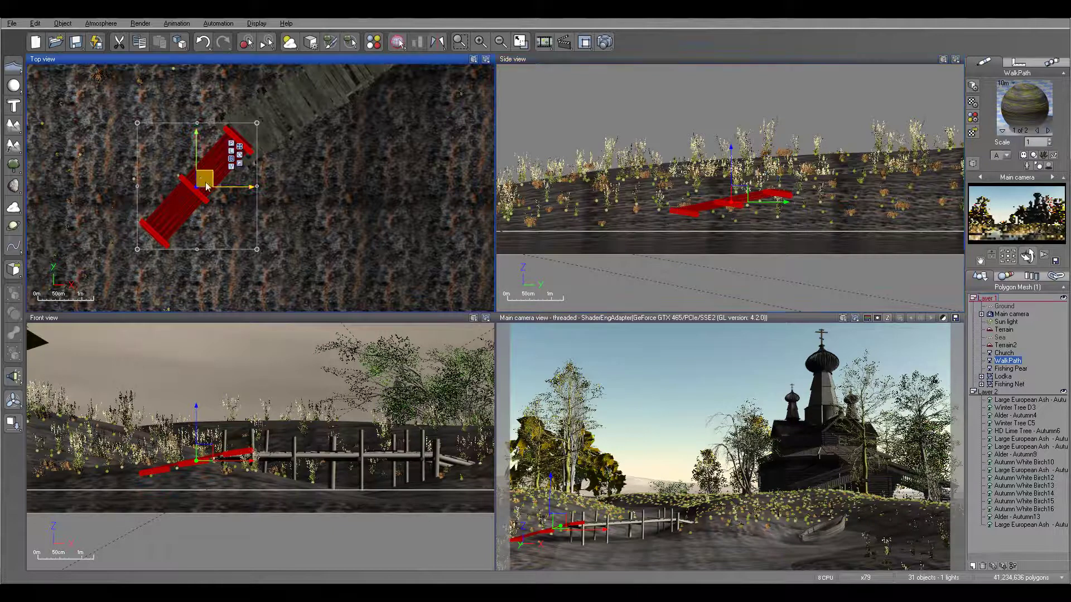
Reselect the WalkPath and nudge it slightly closer to the pier.
{"action": "left_click", "coordinate": [265, 261]}
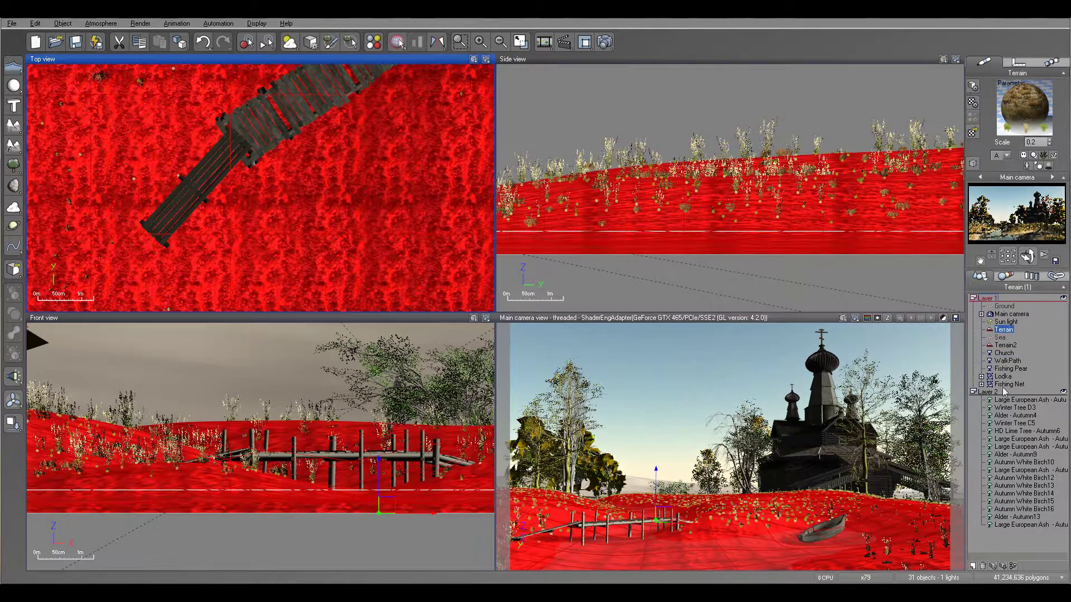
{"action": "left_click", "coordinate": [1007, 361]}
{"action": "scroll", "coordinate": [721, 221], "scroll_direction": "down", "scroll_amount": 3}
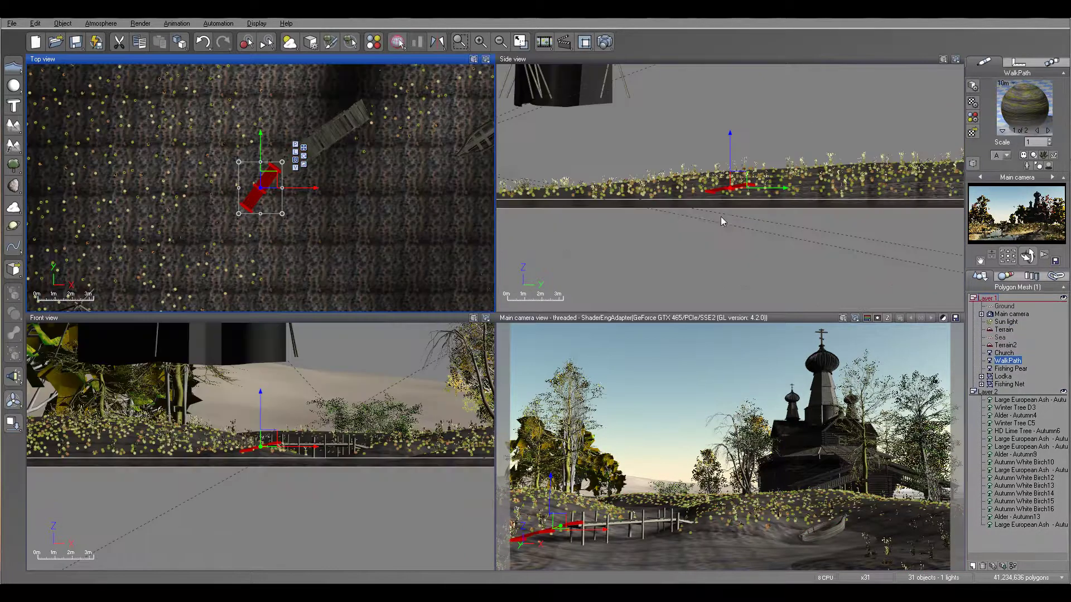
{"action": "left_click_drag", "start_coordinate": [272, 181], "coordinate": [275, 184]}
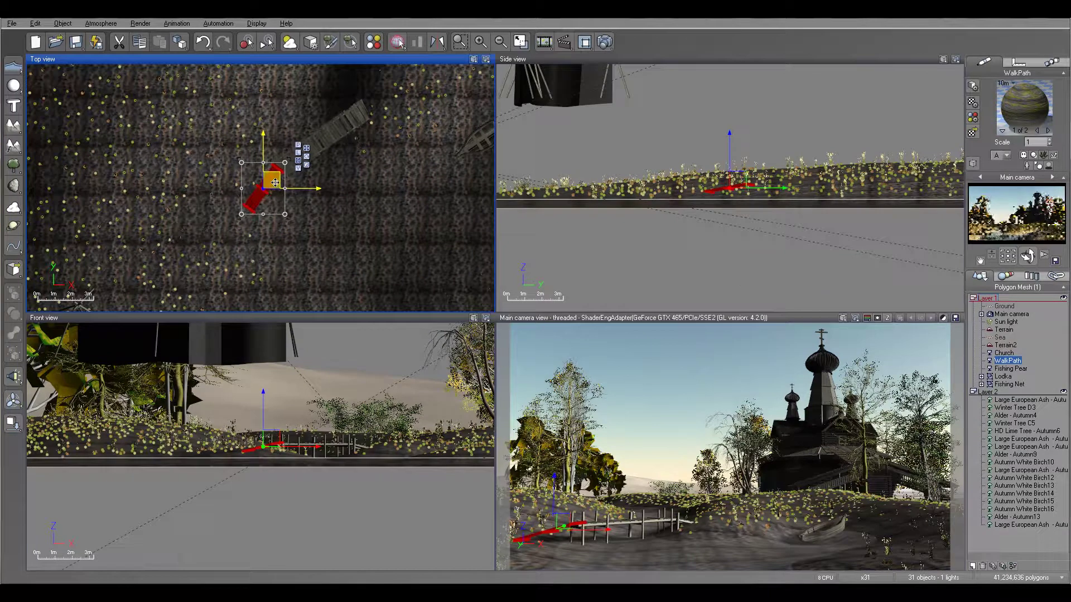
Duplicate the WalkPath, place the copy on the opposite bank between the pier and the boat, and level and raise it.
{"action": "left_click_drag", "start_coordinate": [276, 179], "coordinate": [391, 102]}
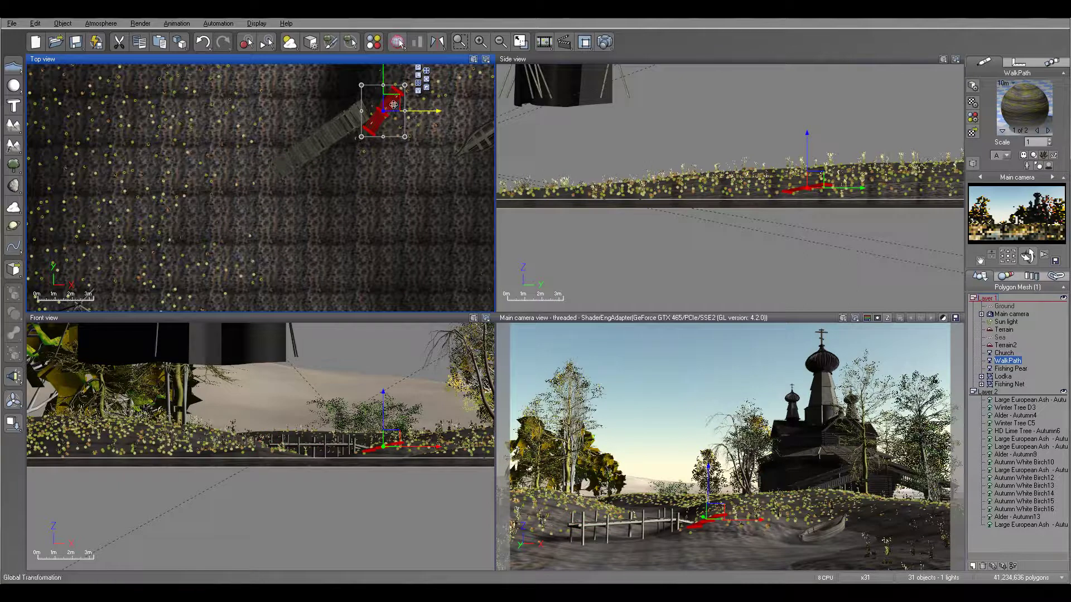
{"action": "key", "text": "ctrl+z"}
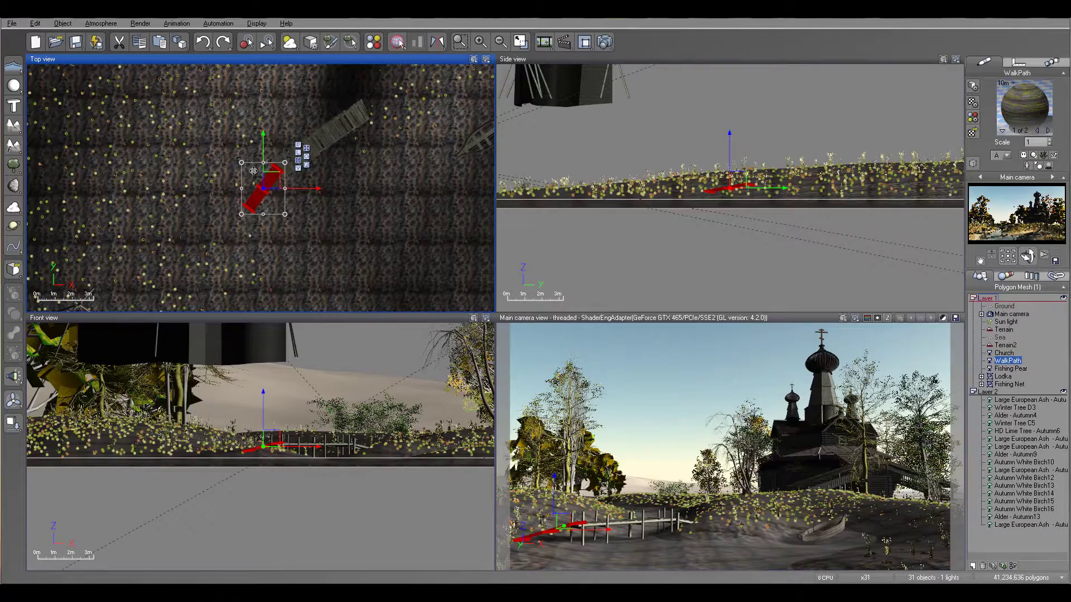
{"action": "left_click_drag", "start_coordinate": [253, 170], "coordinate": [288, 178]}
{"action": "key", "text": "ctrl+d"}
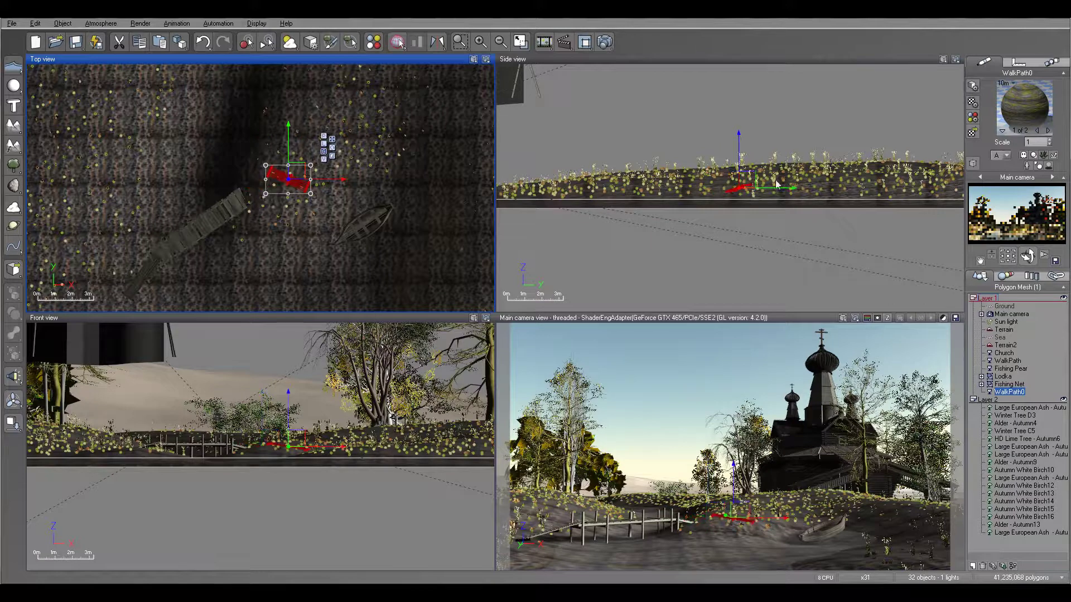
{"action": "left_click_drag", "start_coordinate": [744, 177], "coordinate": [742, 130]}
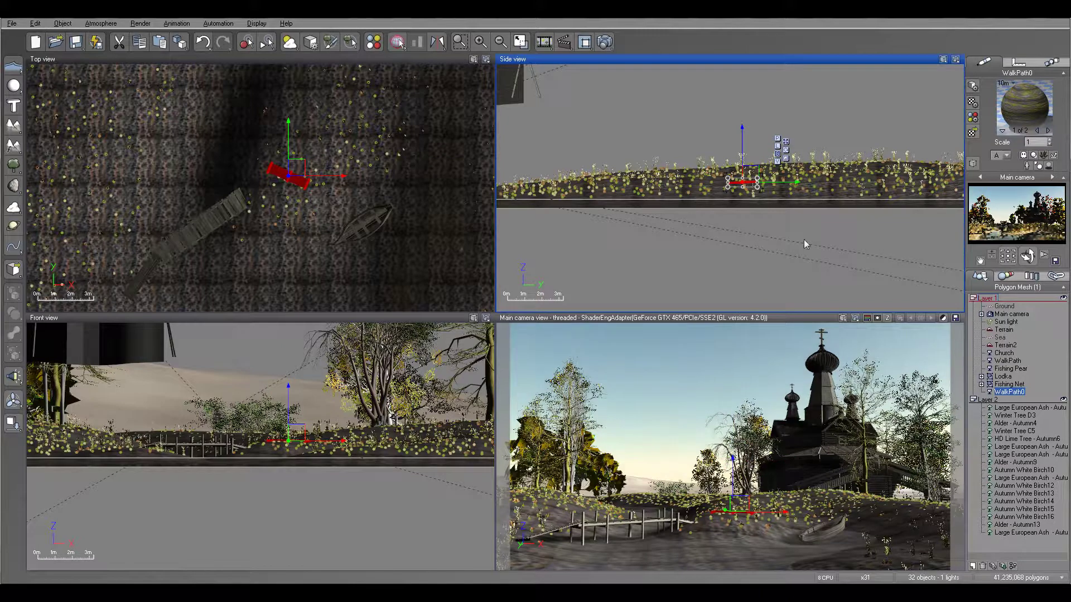
Rotate the WalkPath copy about 69° seen from above and drop it onto the terrain.
{"action": "left_click", "coordinate": [309, 187]}
{"action": "left_click_drag", "start_coordinate": [314, 197], "coordinate": [275, 220]}
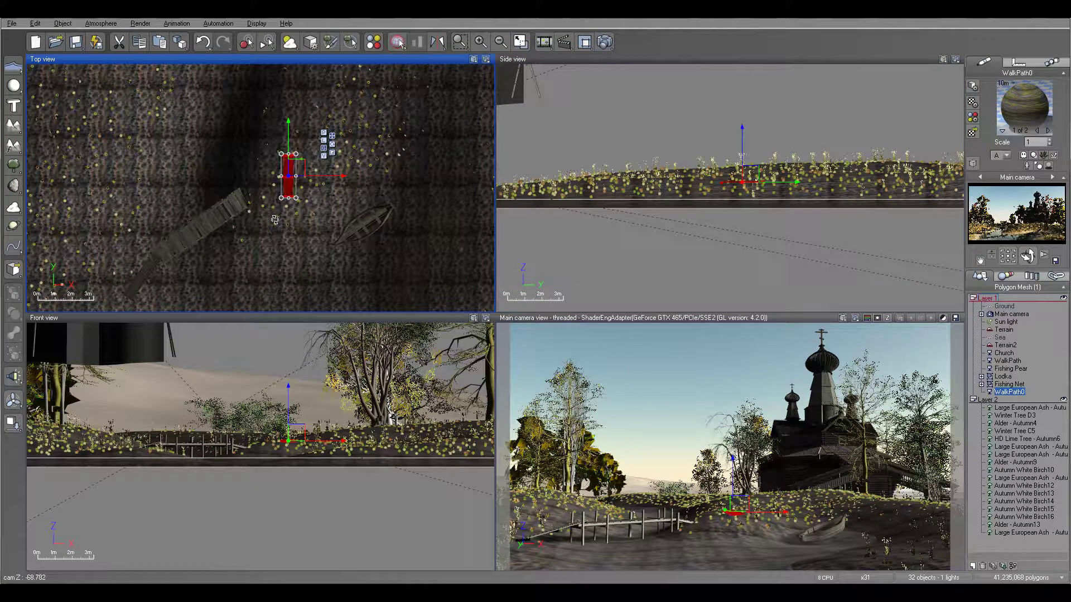
{"action": "left_click_drag", "start_coordinate": [742, 148], "coordinate": [743, 99]}
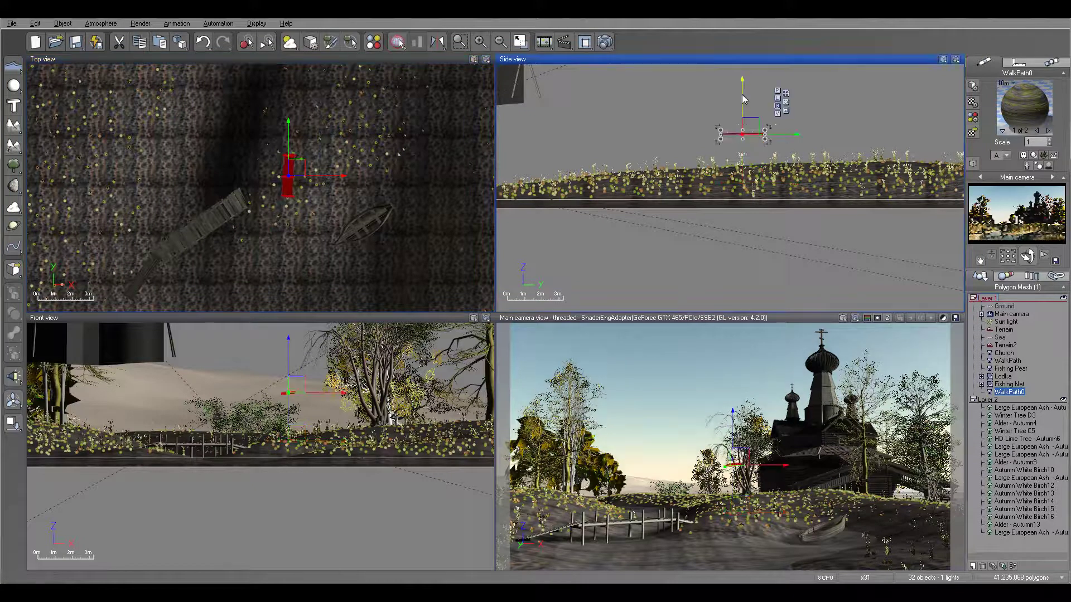
{"action": "left_click", "coordinate": [12, 422]}
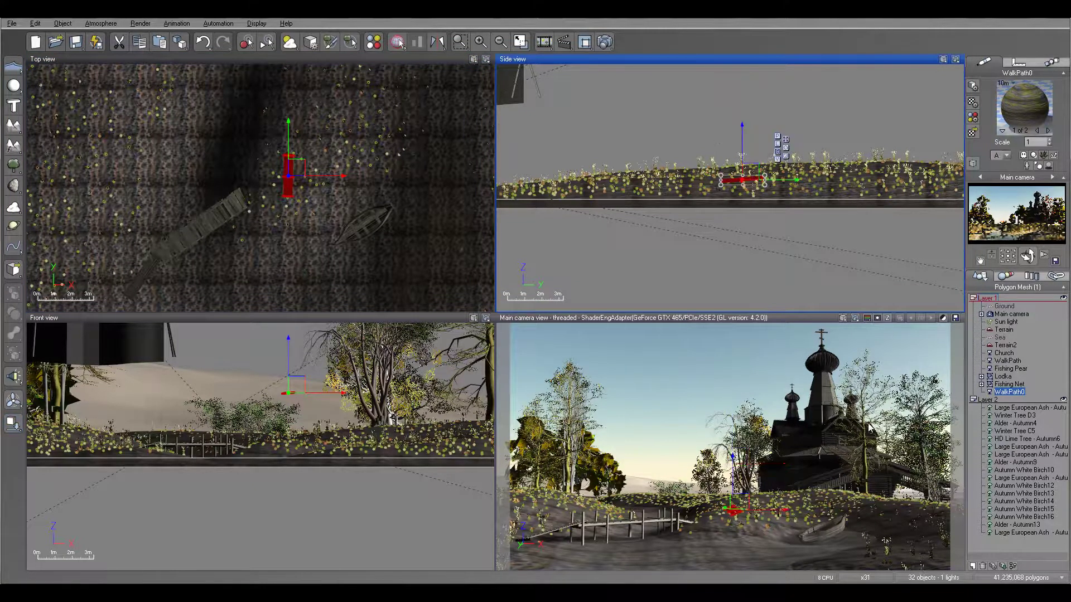
Render the main camera view to check both walkways, and close the render display.
{"action": "left_click", "coordinate": [581, 46]}
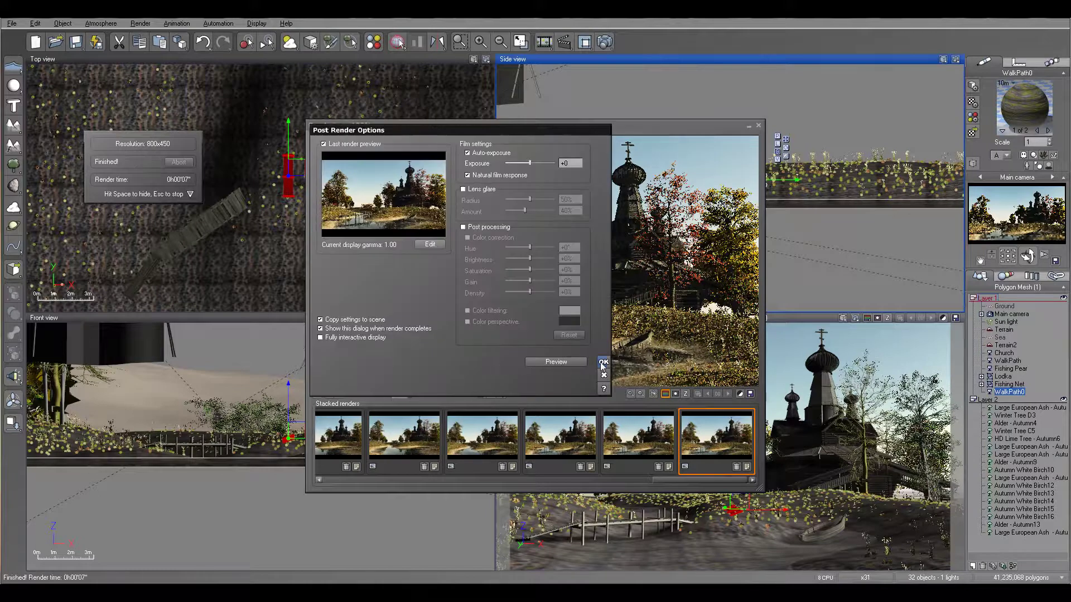
{"action": "left_click", "coordinate": [603, 363]}
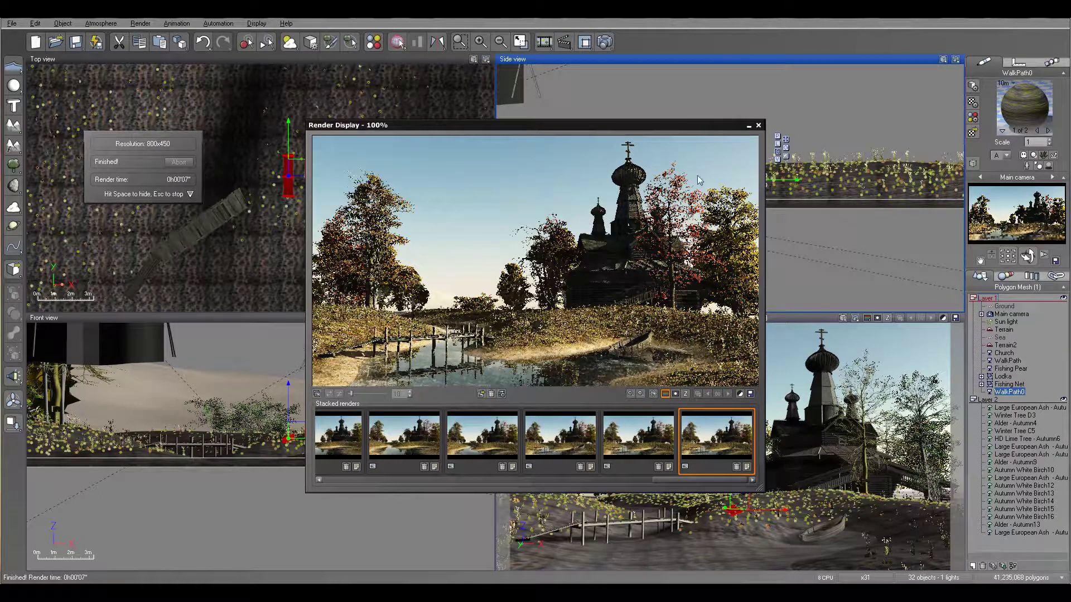
{"action": "left_click", "coordinate": [758, 126]}
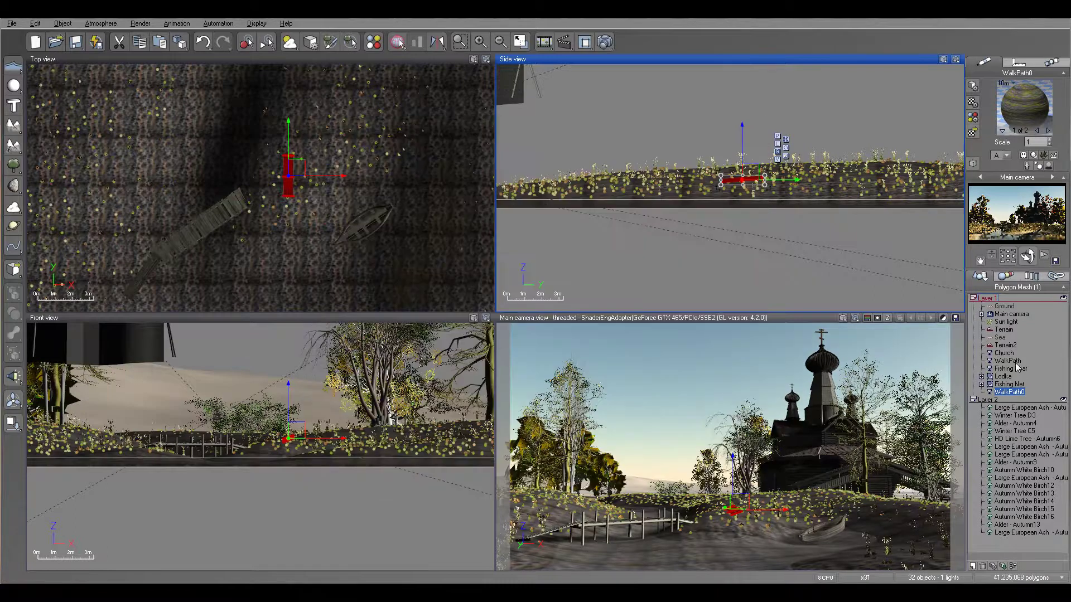
Lift the original WalkPath beside the pier above the terrain and drop it back onto the ground.
{"action": "left_click", "coordinate": [1008, 361]}
{"action": "left_click_drag", "start_coordinate": [734, 118], "coordinate": [734, 86]}
{"action": "left_click", "coordinate": [13, 424]}
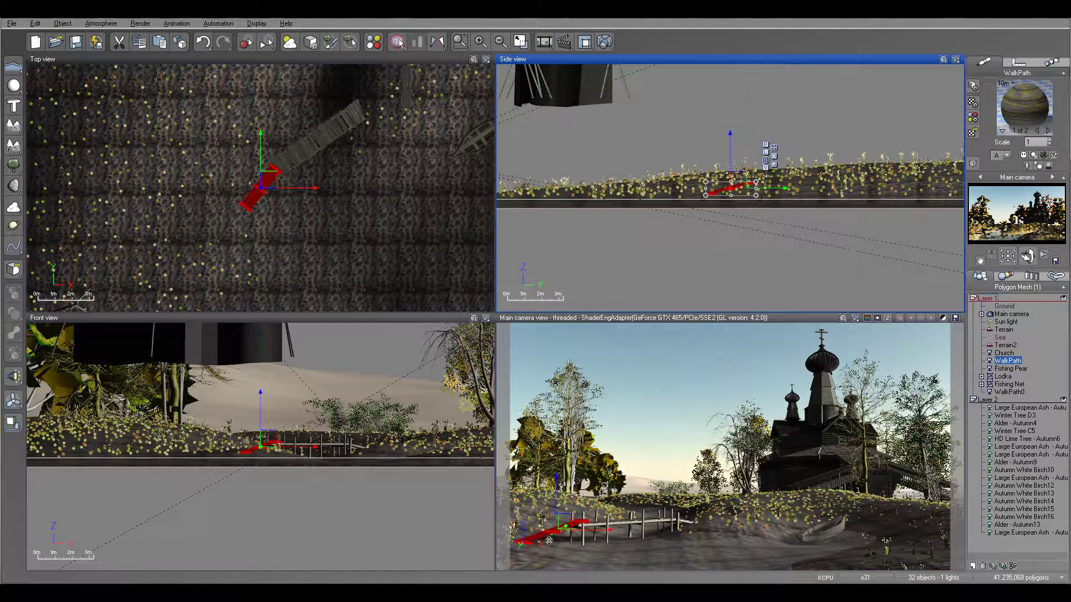
Render the main camera view again to check the re-seated WalkPath, and close the render display.
{"action": "left_click", "coordinate": [608, 46]}
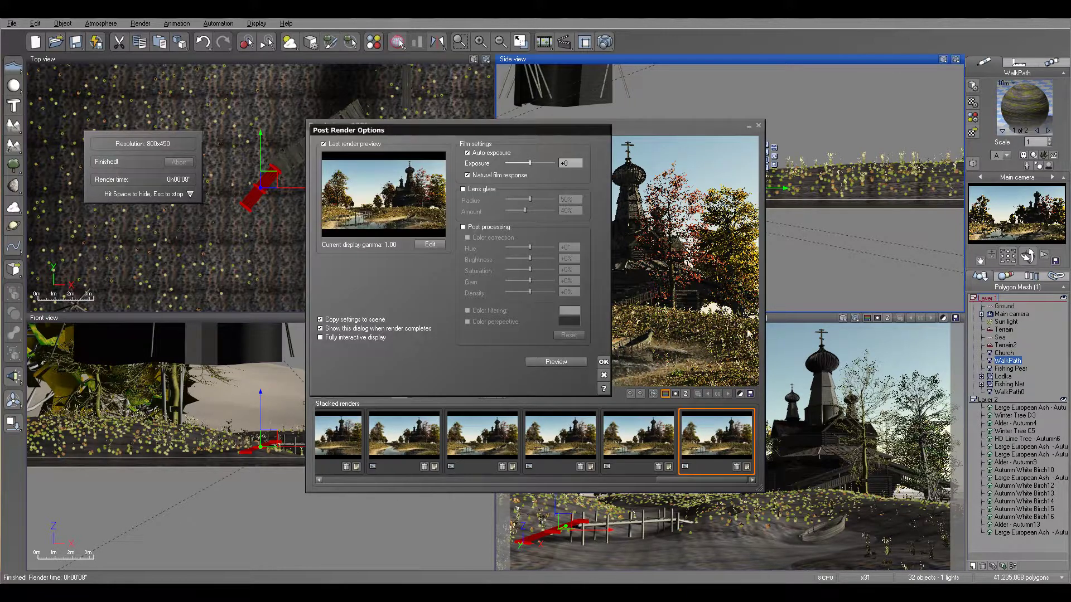
{"action": "left_click", "coordinate": [604, 363]}
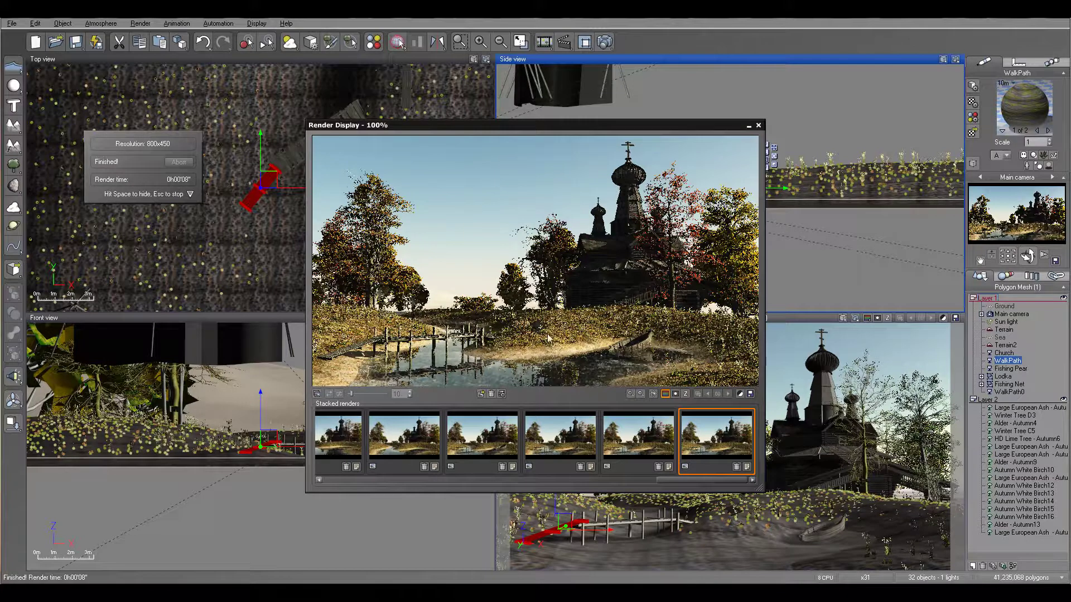
{"action": "left_click", "coordinate": [759, 126]}
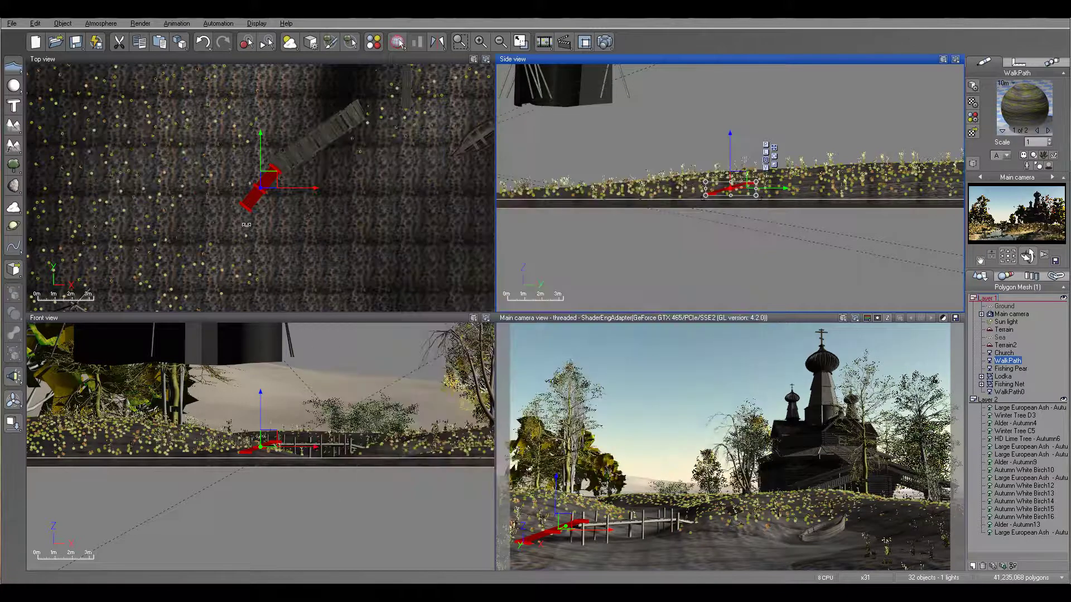
Add an Alder - Autumn tree to the bank beyond the pier.
{"action": "right_click_drag", "start_coordinate": [390, 80], "coordinate": [276, 199]}
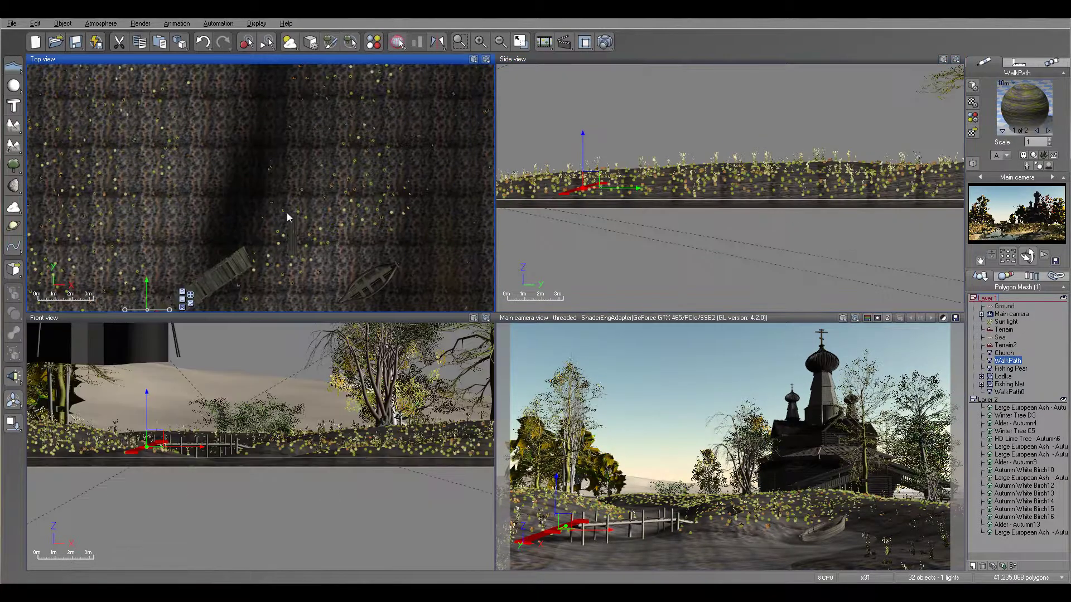
{"action": "left_click", "coordinate": [13, 166]}
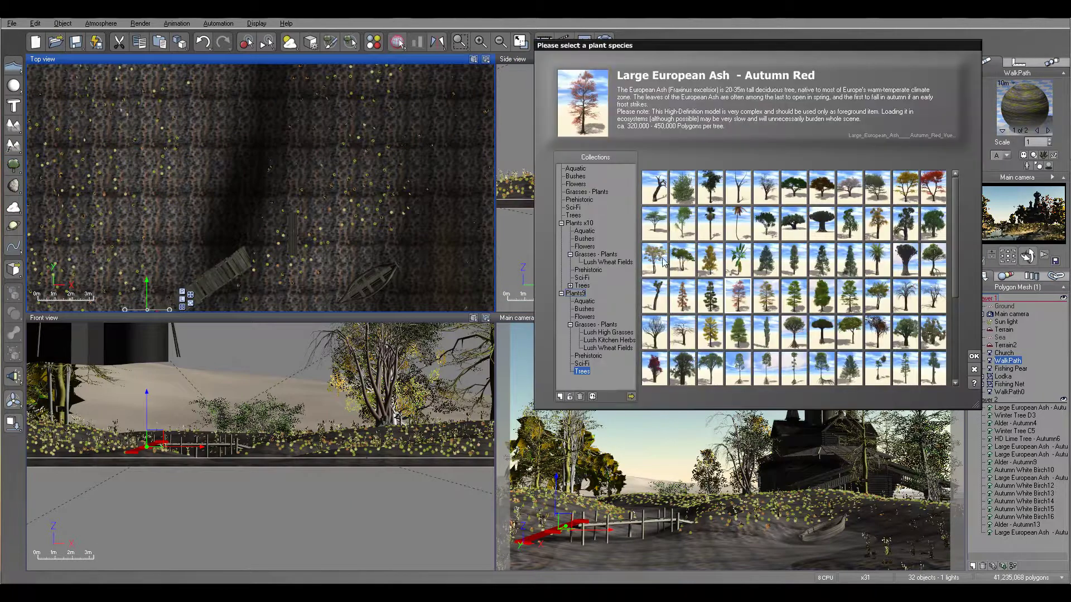
{"action": "left_click", "coordinate": [974, 357]}
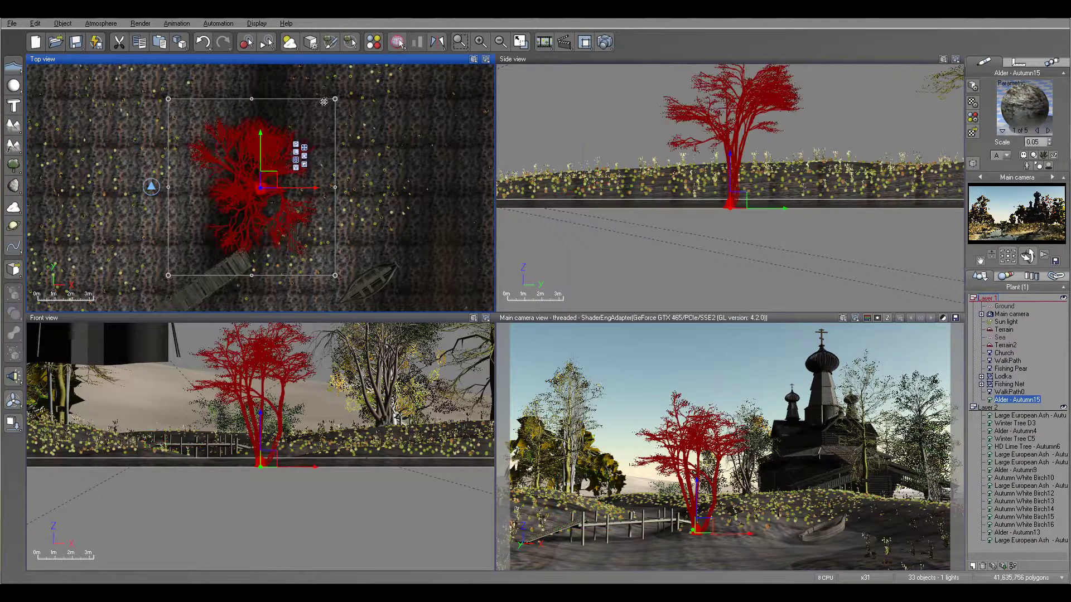
Scale down the new Alder - Autumn tree and shift it onto the bank between the pier and the boat.
{"action": "left_click_drag", "start_coordinate": [338, 97], "coordinate": [353, 171]}
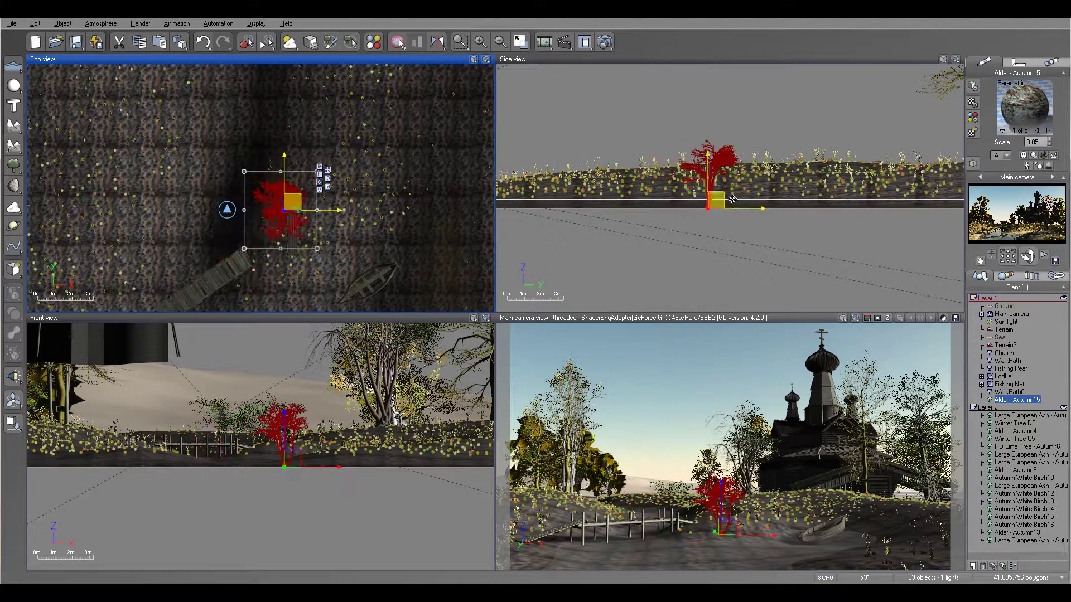
{"action": "left_click_drag", "start_coordinate": [724, 204], "coordinate": [719, 198]}
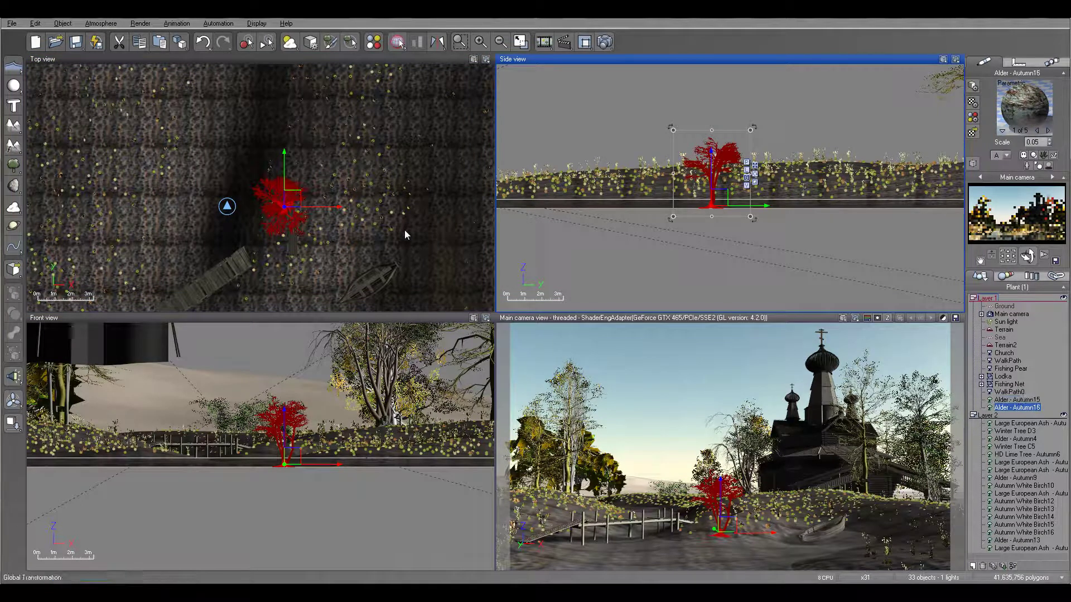
Add a second Alder - Autumn, scale it down and place it on the opposite bank, beyond the pier's far side.
{"action": "right_click_drag", "start_coordinate": [302, 208], "coordinate": [272, 207]}
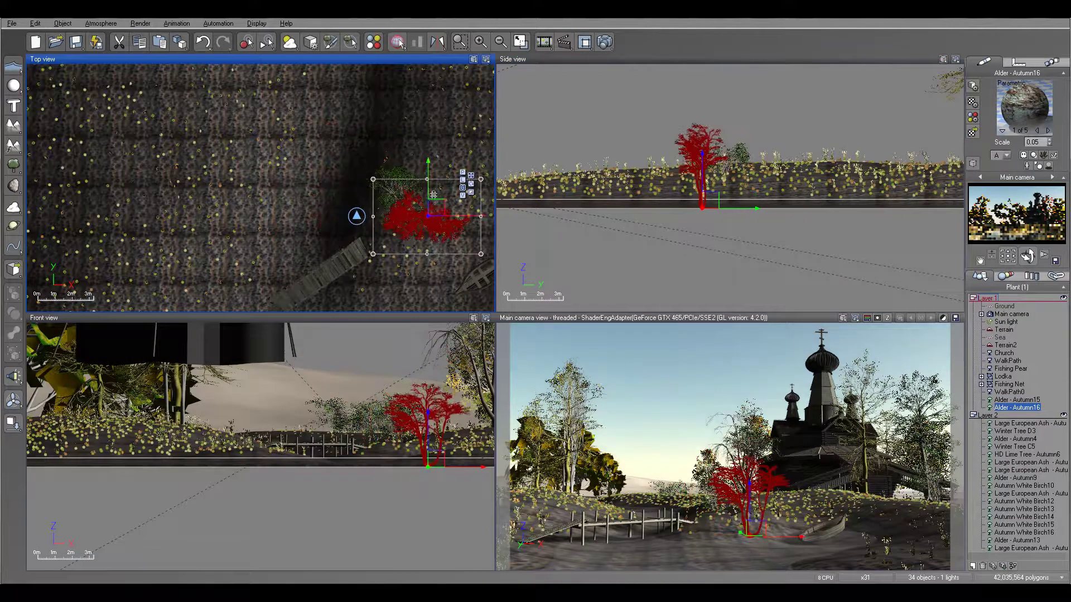
{"action": "left_click_drag", "start_coordinate": [390, 214], "coordinate": [77, 211]}
{"action": "right_click_drag", "start_coordinate": [180, 230], "coordinate": [306, 186]}
{"action": "left_click_drag", "start_coordinate": [234, 168], "coordinate": [331, 144]}
{"action": "left_click_drag", "start_coordinate": [375, 183], "coordinate": [341, 178]}
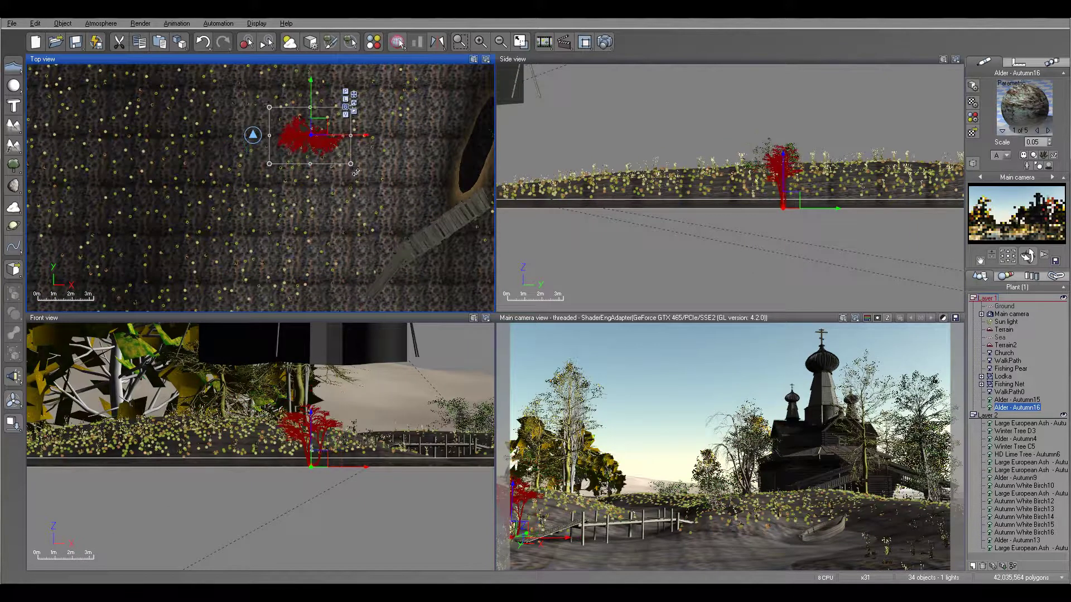
{"action": "left_click_drag", "start_coordinate": [319, 133], "coordinate": [353, 151]}
Add a third Alder - Autumn, scale it down and place it on the shore past the boat, away from the pier.
{"action": "right_click_drag", "start_coordinate": [463, 157], "coordinate": [191, 215]}
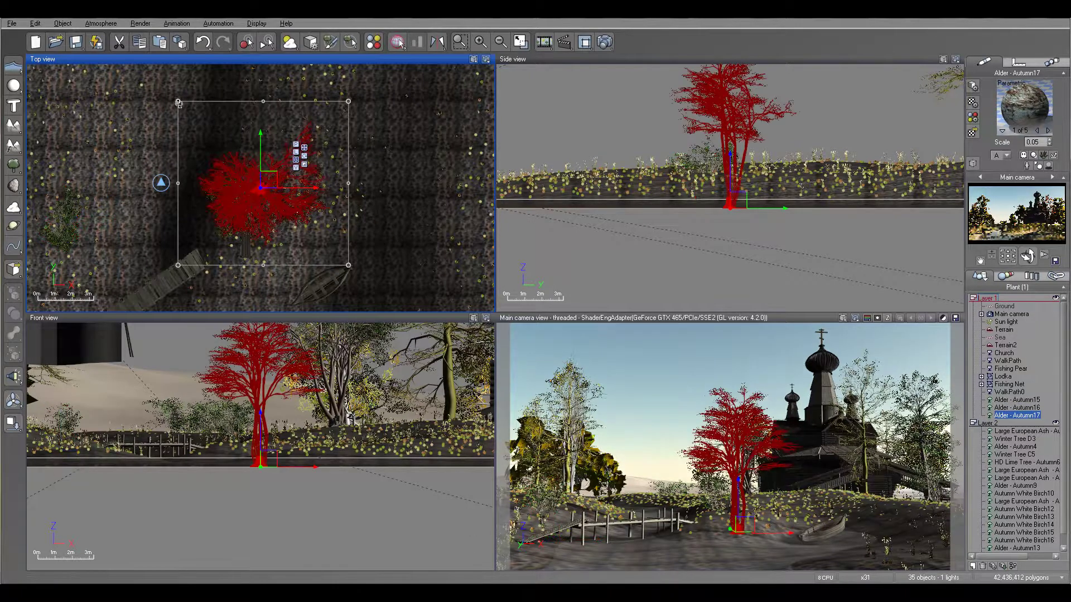
{"action": "left_click_drag", "start_coordinate": [178, 103], "coordinate": [451, 255]}
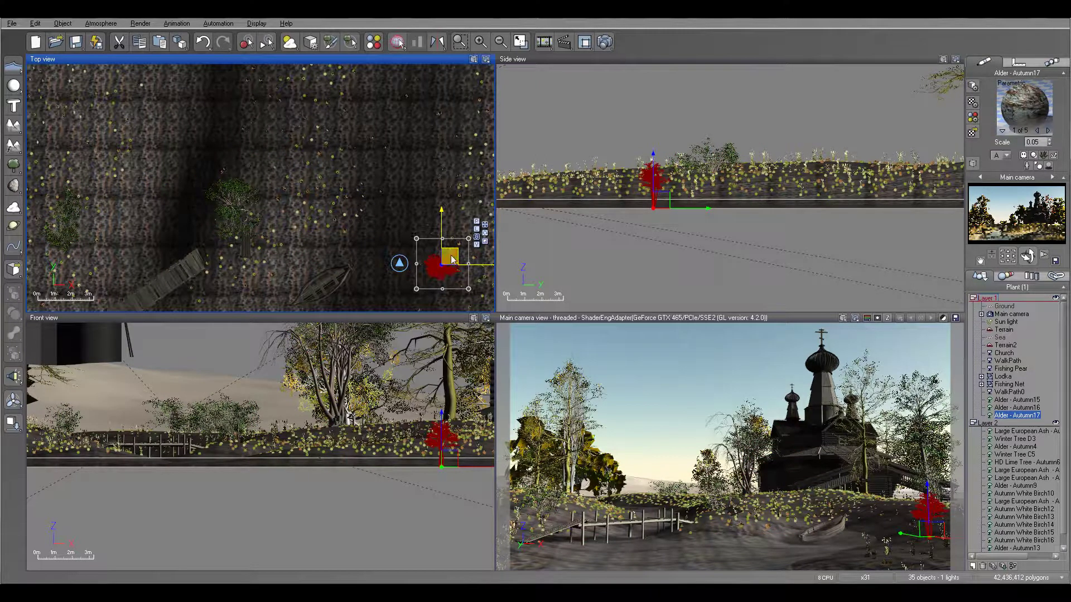
{"action": "left_click", "coordinate": [664, 196]}
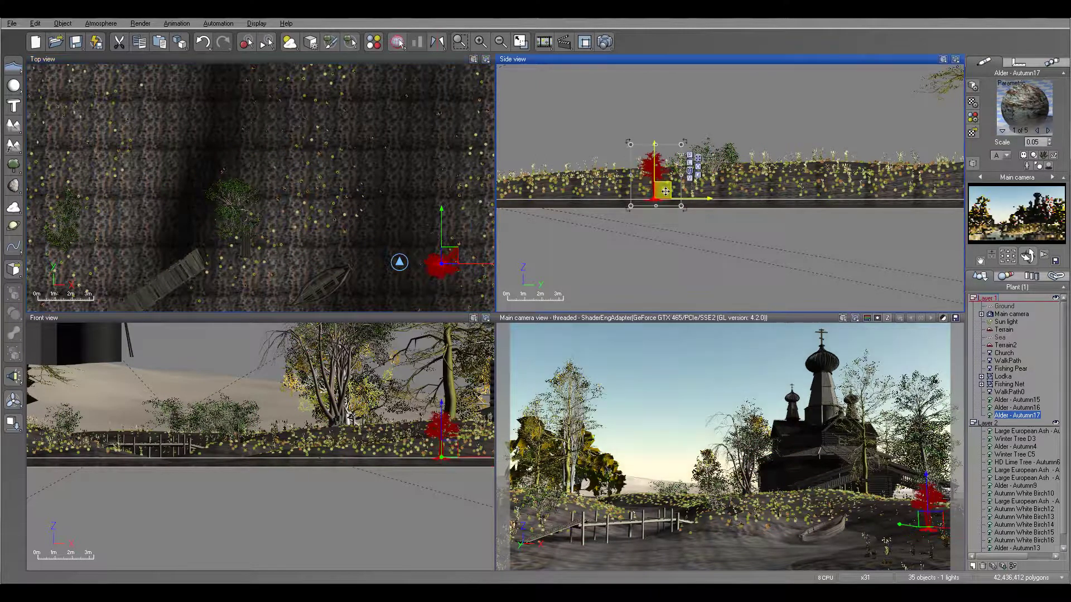
{"action": "key", "text": "ctrl+z"}
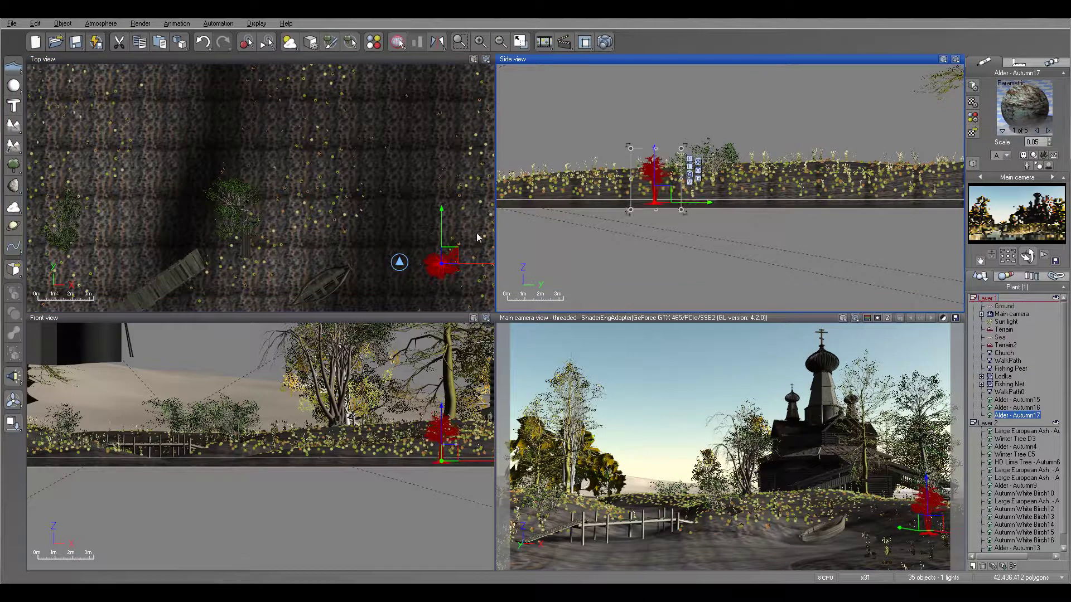
{"action": "left_click", "coordinate": [478, 235]}
{"action": "right_click_drag", "start_coordinate": [476, 250], "coordinate": [393, 168]}
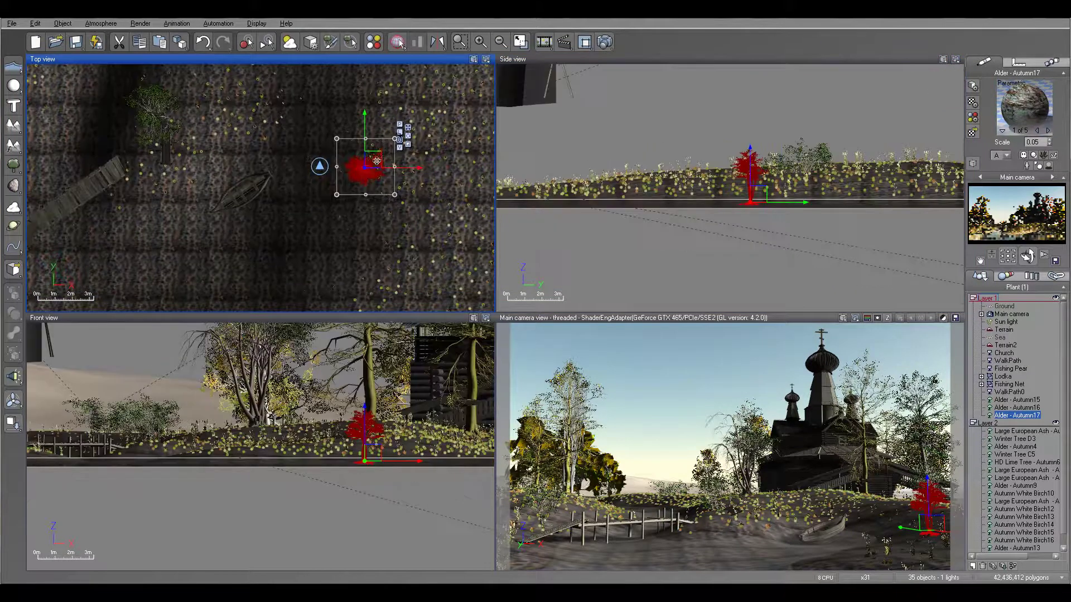
{"action": "left_click_drag", "start_coordinate": [372, 164], "coordinate": [373, 190]}
{"action": "left_click_drag", "start_coordinate": [354, 189], "coordinate": [344, 191]}
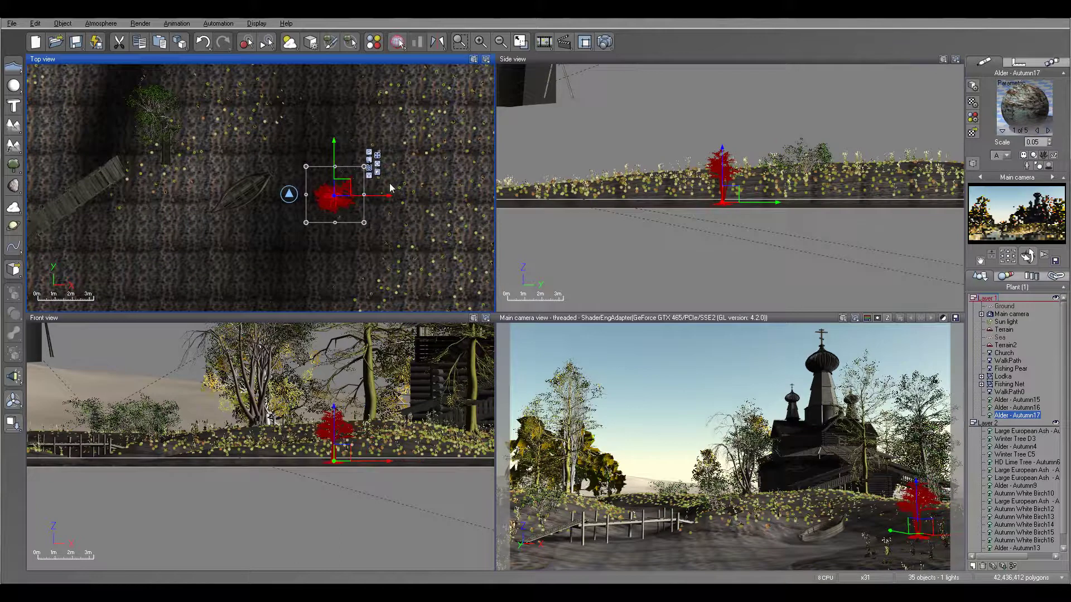
Add a Winter Tree E plant from the Plants9 Trees collection.
{"action": "left_click", "coordinate": [13, 165]}
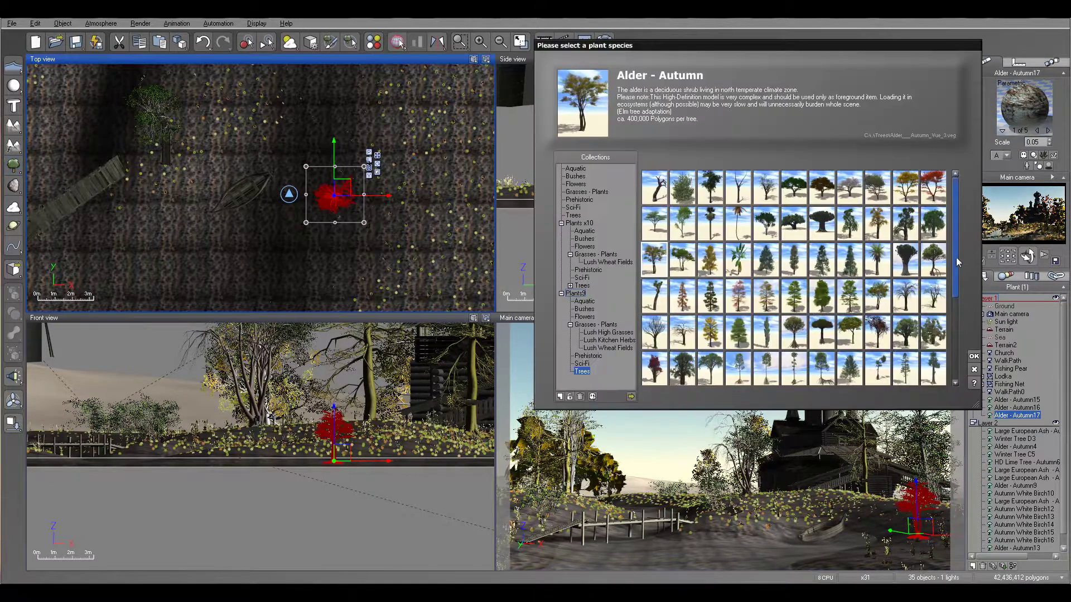
{"action": "left_click_drag", "start_coordinate": [957, 262], "coordinate": [949, 327]}
{"action": "left_click", "coordinate": [765, 332]}
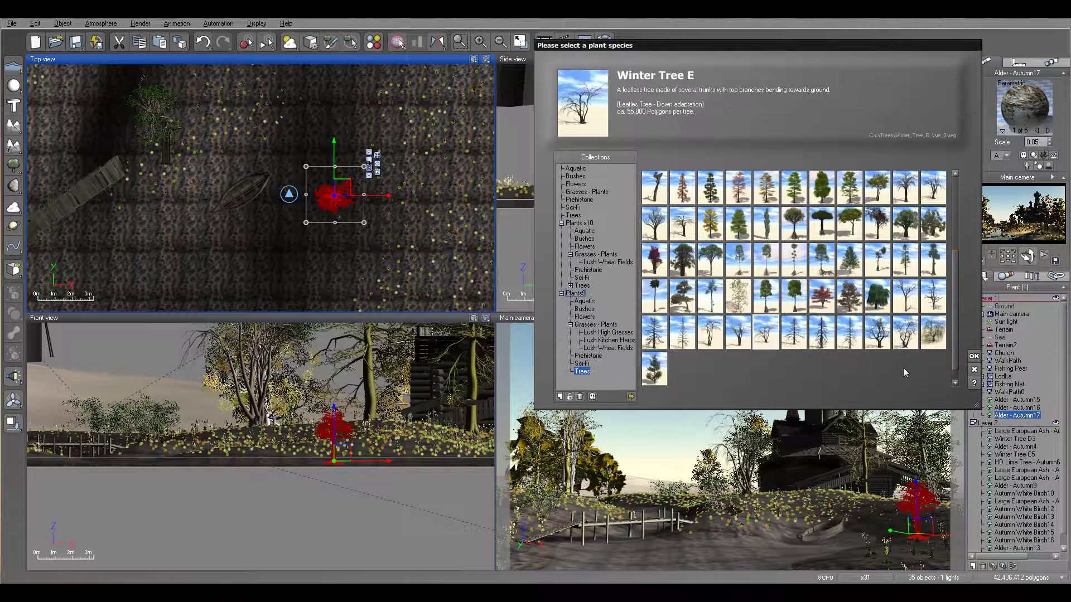
{"action": "left_click", "coordinate": [972, 357]}
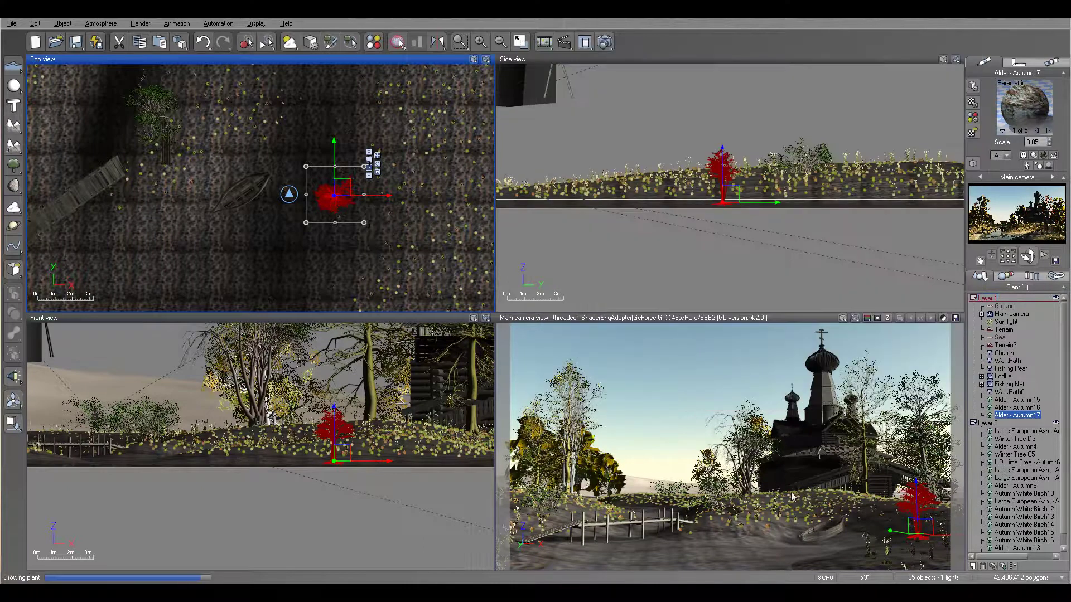
Move the Winter Tree E from the bank toward the near shore, past the boat.
{"action": "right_click_drag", "start_coordinate": [329, 238], "coordinate": [325, 214]}
{"action": "left_click_drag", "start_coordinate": [110, 73], "coordinate": [376, 160]}
{"action": "left_click_drag", "start_coordinate": [763, 195], "coordinate": [763, 172]}
{"action": "left_click_drag", "start_coordinate": [379, 155], "coordinate": [324, 261]}
{"action": "right_click_drag", "start_coordinate": [325, 262], "coordinate": [401, 122]}
{"action": "left_click_drag", "start_coordinate": [401, 123], "coordinate": [366, 156]}
Scale down the Winter Tree E and set it low on the foreground shore at the camera view's near corner.
{"action": "scroll", "coordinate": [317, 192], "scroll_direction": "down", "scroll_amount": 2}
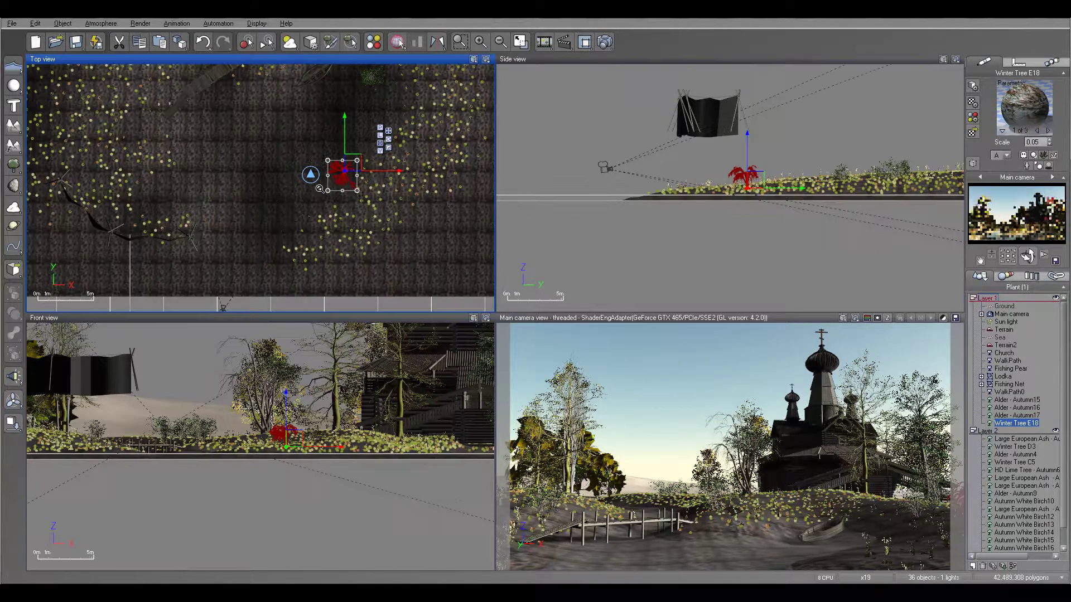
{"action": "left_click_drag", "start_coordinate": [312, 148], "coordinate": [315, 168]}
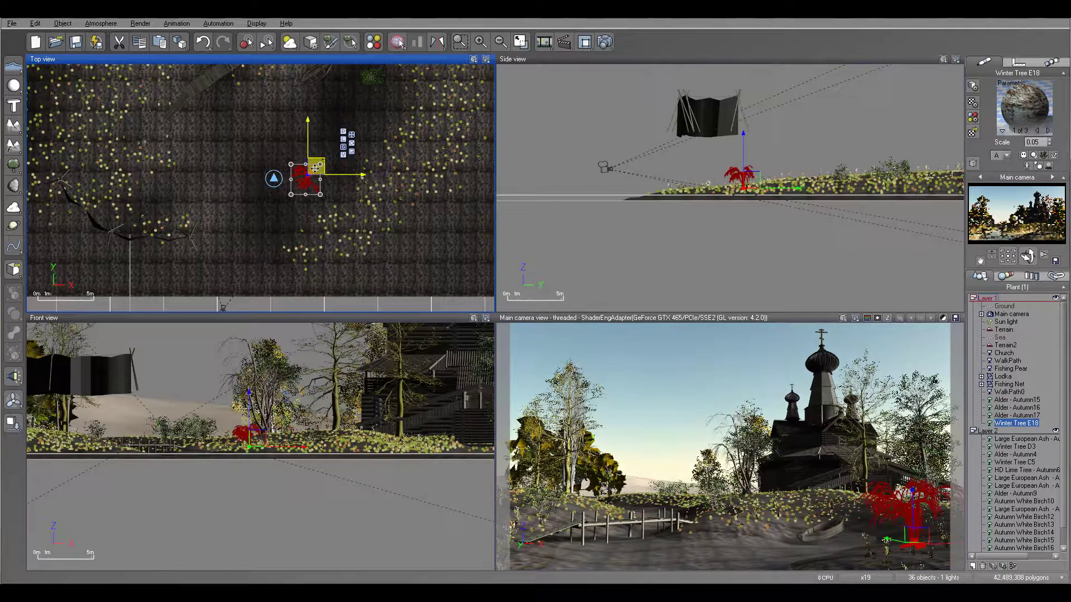
{"action": "left_click", "coordinate": [732, 167]}
{"action": "left_click_drag", "start_coordinate": [745, 177], "coordinate": [739, 189]}
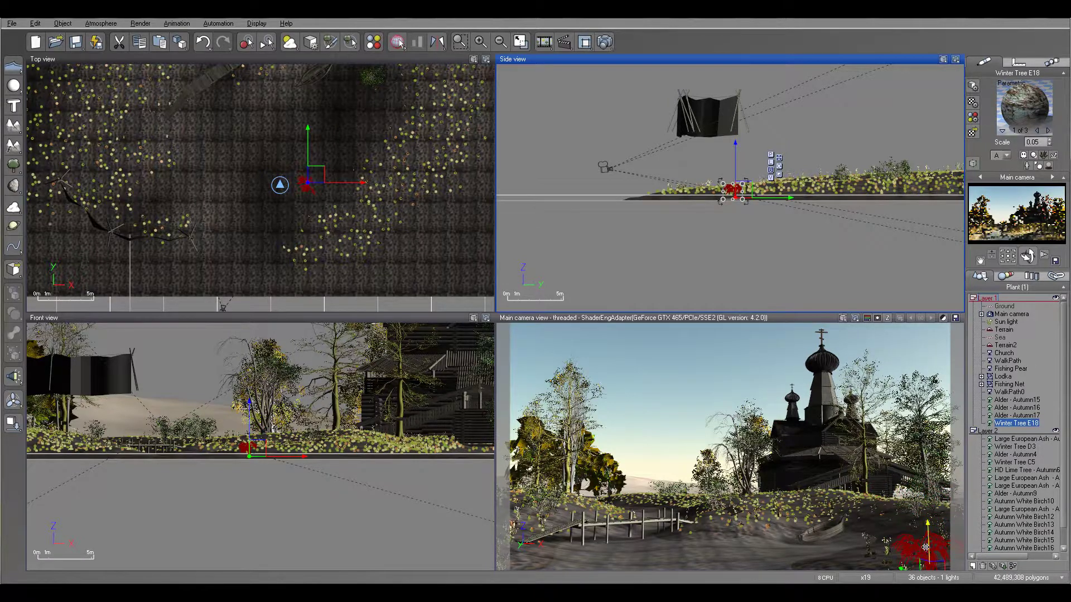
Add a Winter Tree H, scale it down and place it on the far grassy bank in front of the church.
{"action": "scroll", "coordinate": [359, 116], "scroll_direction": "down", "scroll_amount": 5}
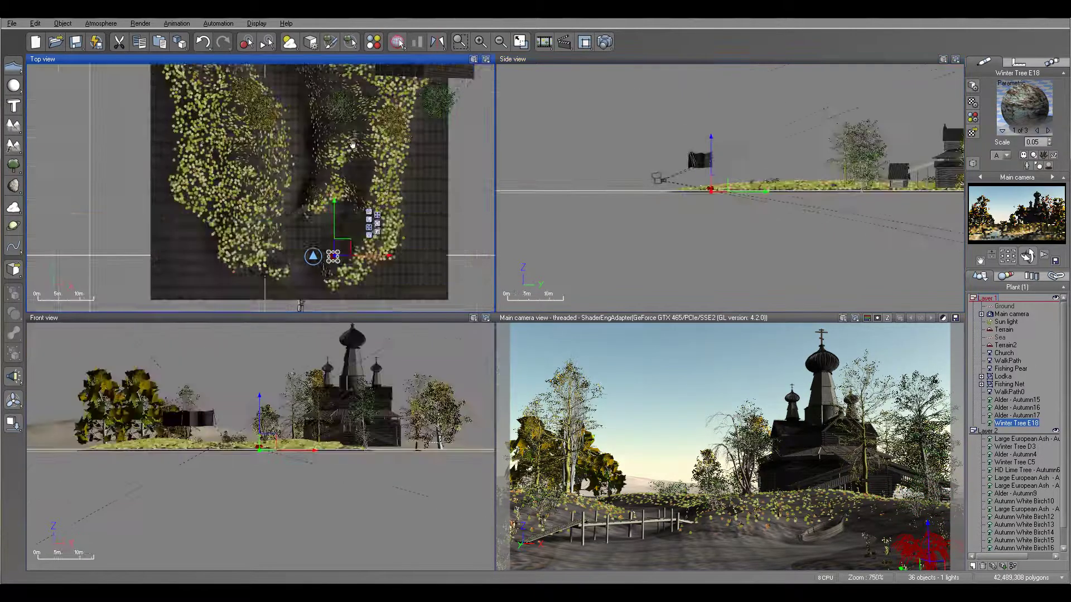
{"action": "left_click", "coordinate": [22, 170]}
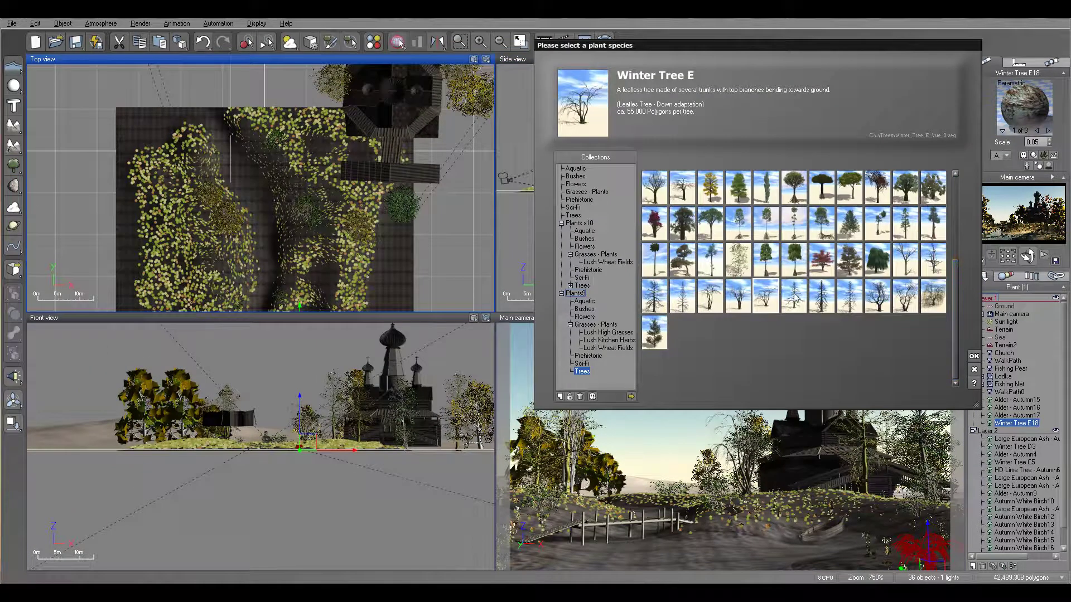
{"action": "left_click", "coordinate": [849, 296]}
{"action": "left_click", "coordinate": [976, 356]}
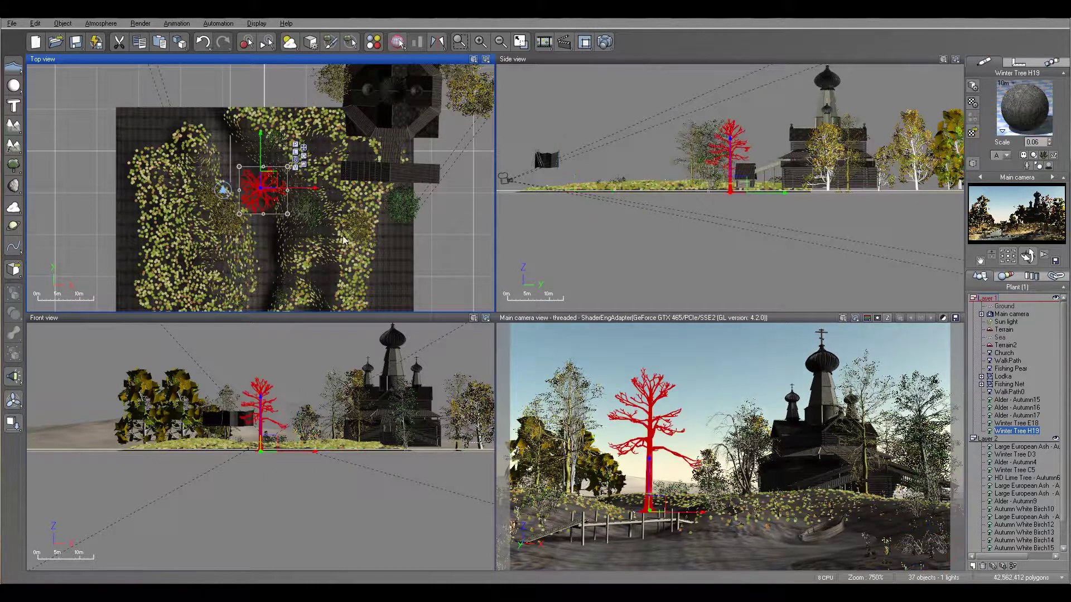
{"action": "right_click_drag", "start_coordinate": [314, 203], "coordinate": [333, 248]}
{"action": "left_click_drag", "start_coordinate": [312, 220], "coordinate": [308, 187]}
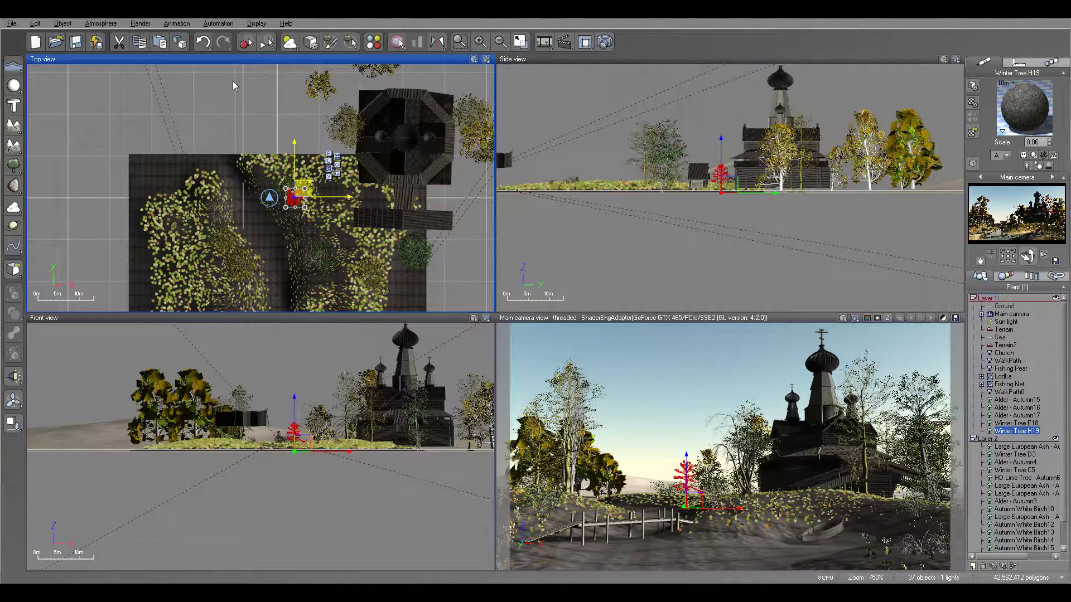
Add an HD Lime Tree - Autumn and place it behind the bank, next to the small trees beside the church.
{"action": "right_click_drag", "start_coordinate": [329, 169], "coordinate": [343, 249]}
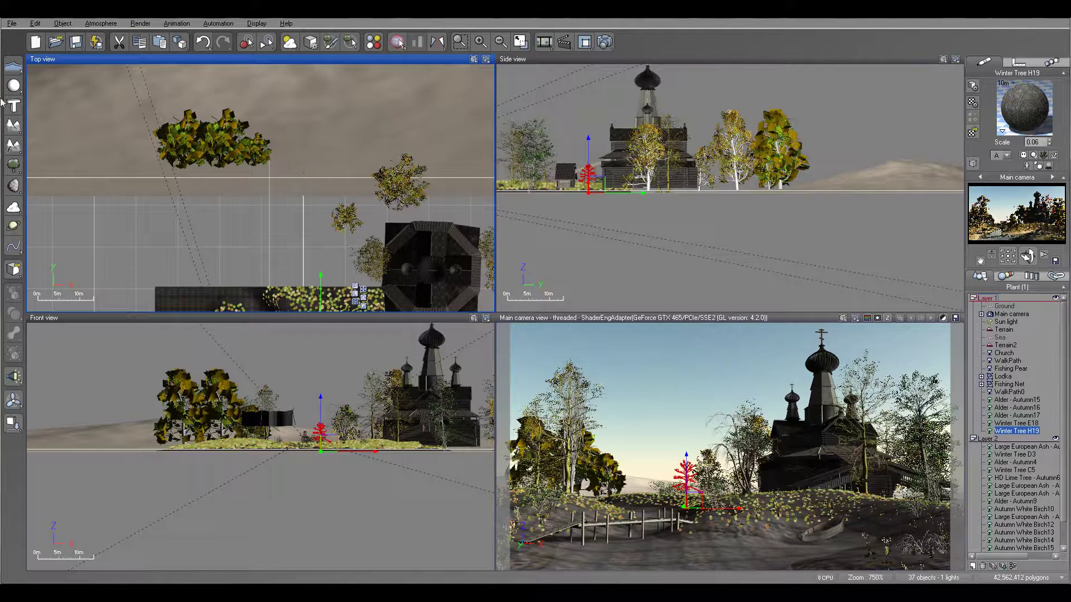
{"action": "left_click", "coordinate": [9, 169]}
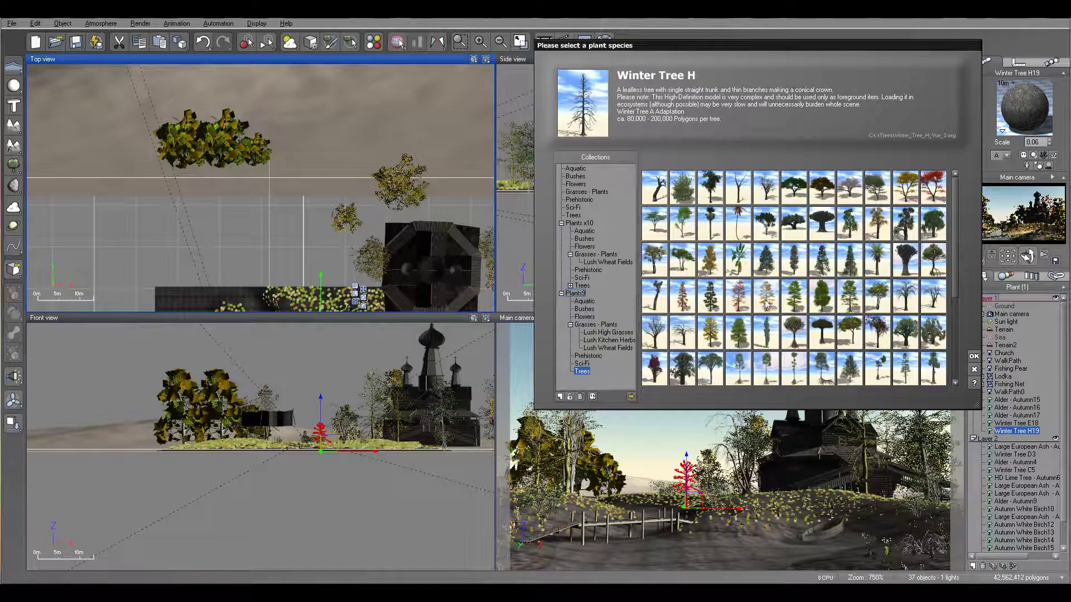
{"action": "left_click", "coordinate": [710, 333]}
{"action": "left_click", "coordinate": [974, 357]}
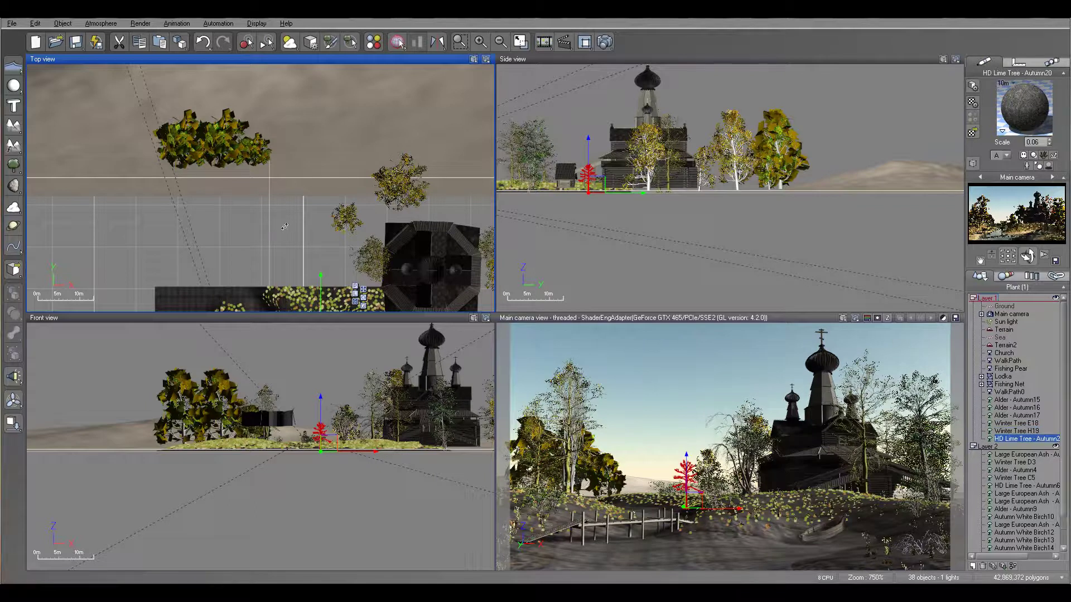
{"action": "left_click_drag", "start_coordinate": [267, 176], "coordinate": [334, 185]}
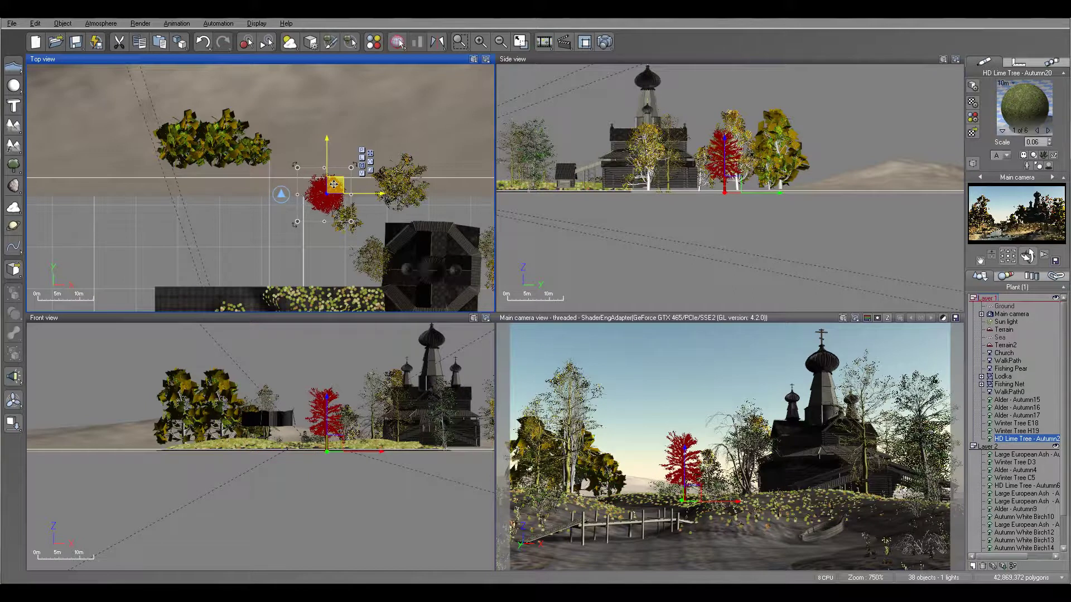
Add an HD Larch Tree - Autumn and move it back to the end of the large background tree row.
{"action": "left_click", "coordinate": [12, 165]}
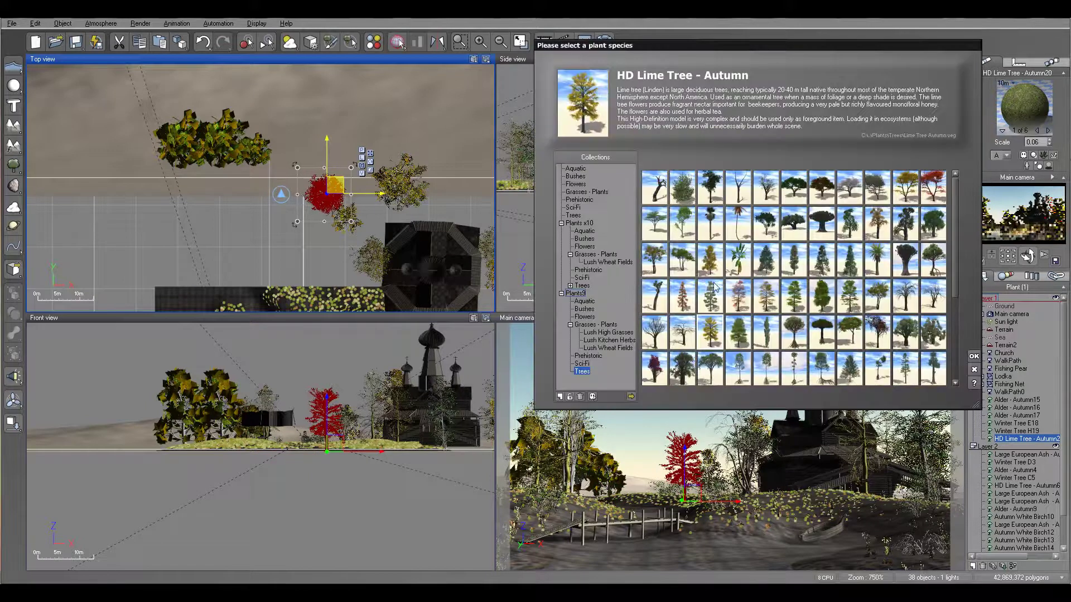
{"action": "left_click", "coordinate": [682, 295]}
{"action": "left_click", "coordinate": [976, 358]}
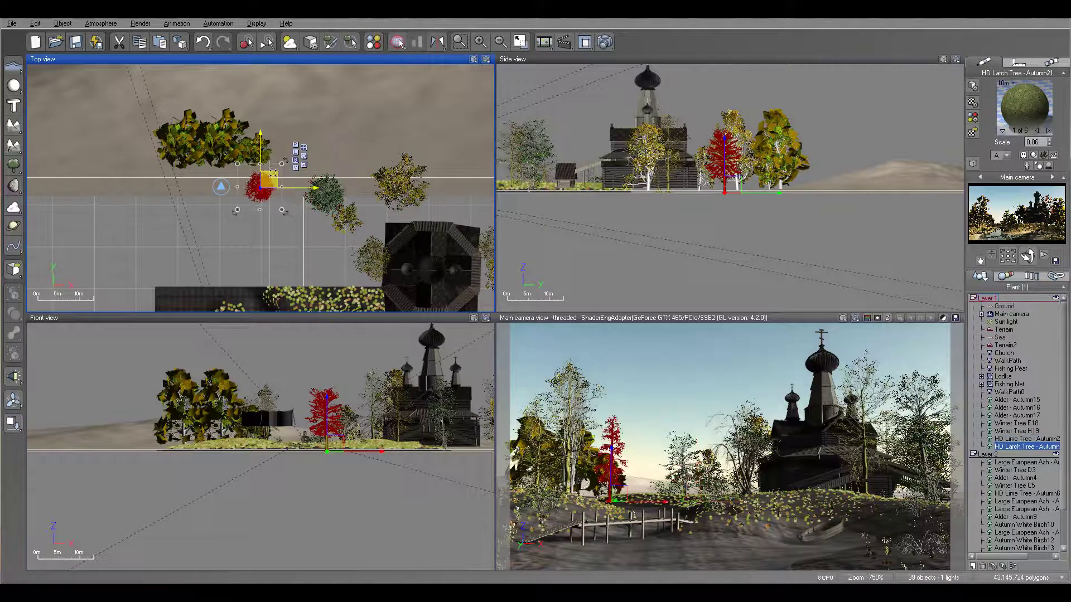
{"action": "left_click_drag", "start_coordinate": [269, 180], "coordinate": [285, 129]}
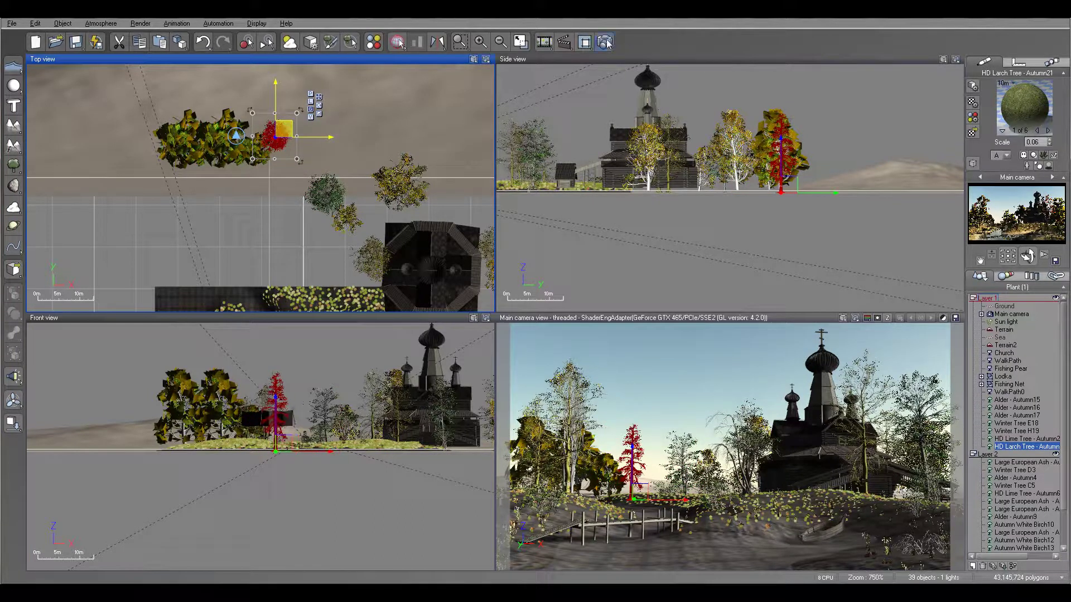
Render the main camera view to check the added trees, keeping the default post render options.
{"action": "key", "text": "ctrl+F9"}
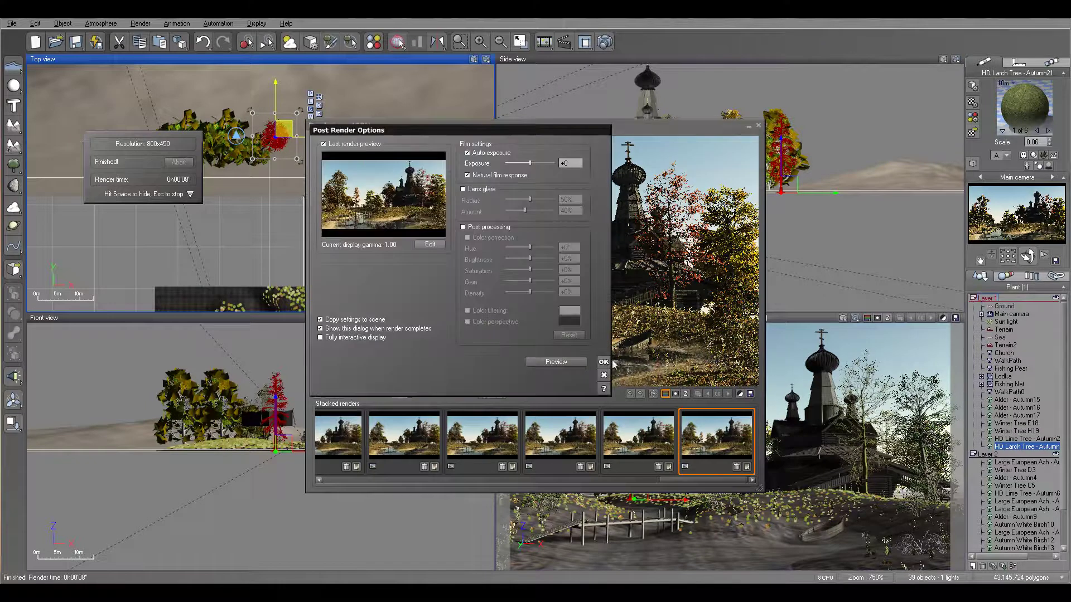
{"action": "key", "text": "Return"}
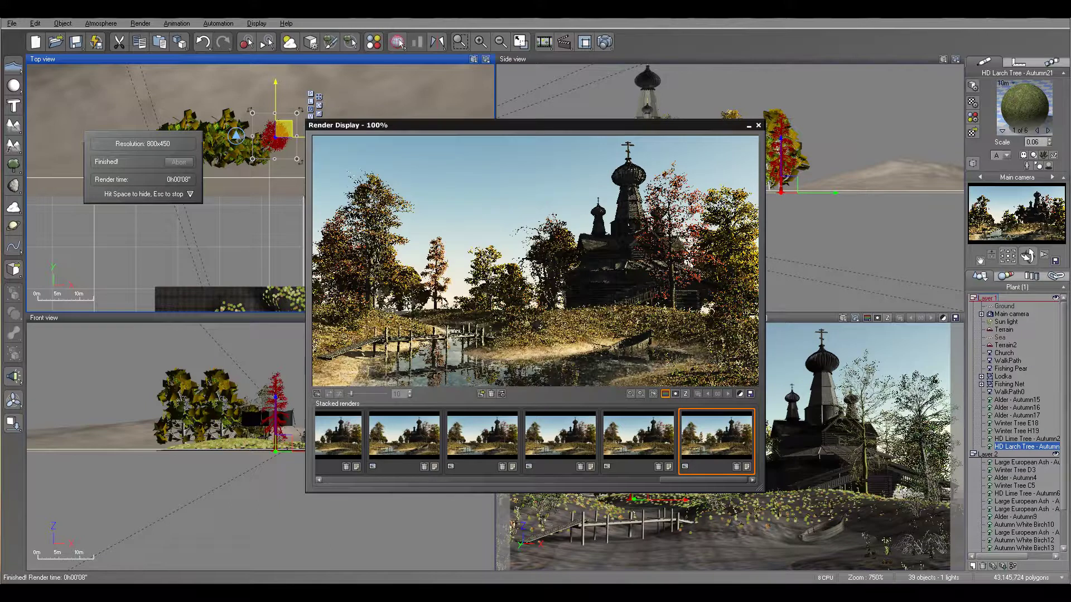